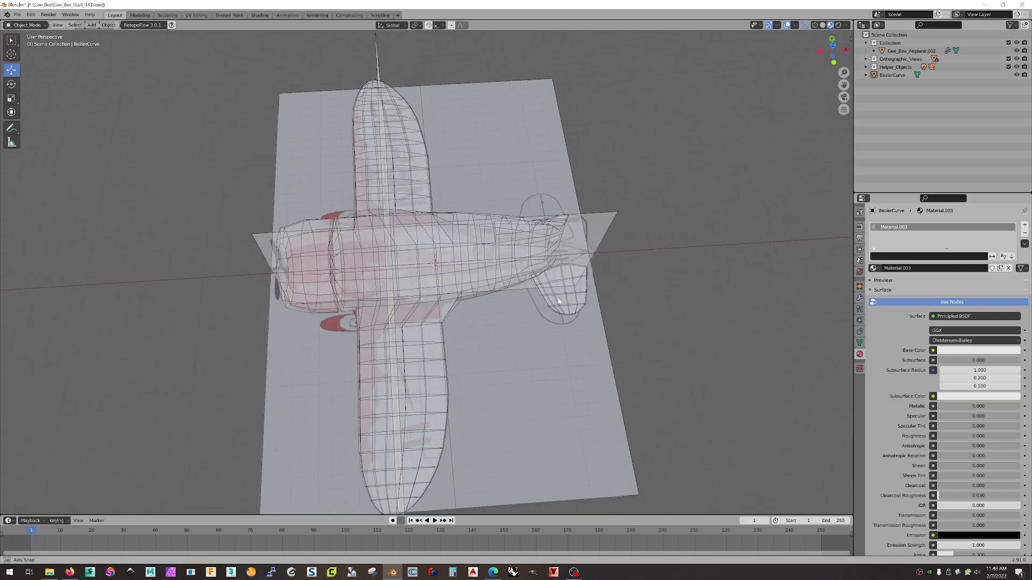
Join the airplane body and the horizontal stabilizer into one mesh object.
click(564, 282)
middle_drag(641, 275, 670, 298)
click(485, 294)
click(566, 306)
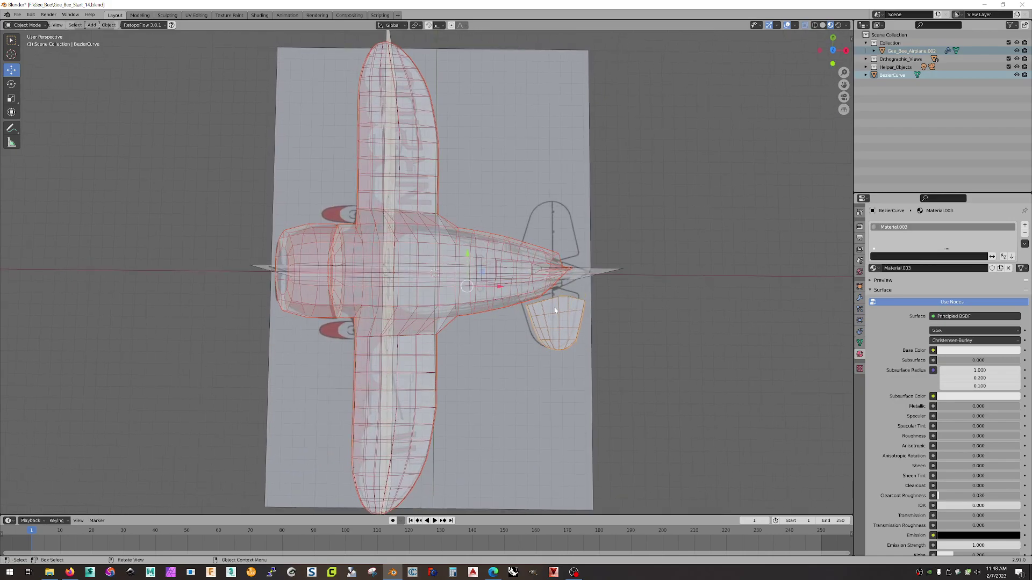
right_click(528, 336)
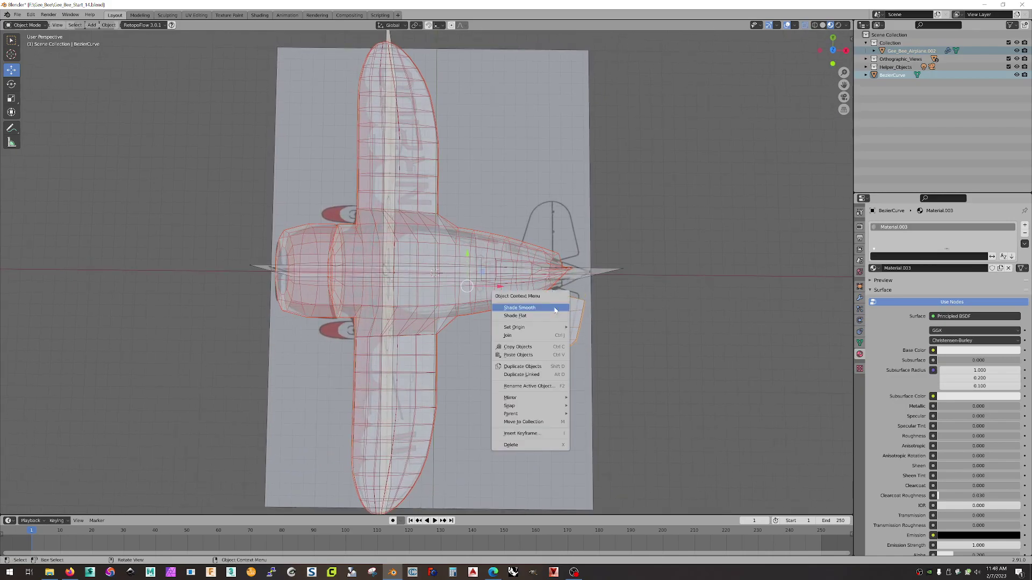
click(527, 336)
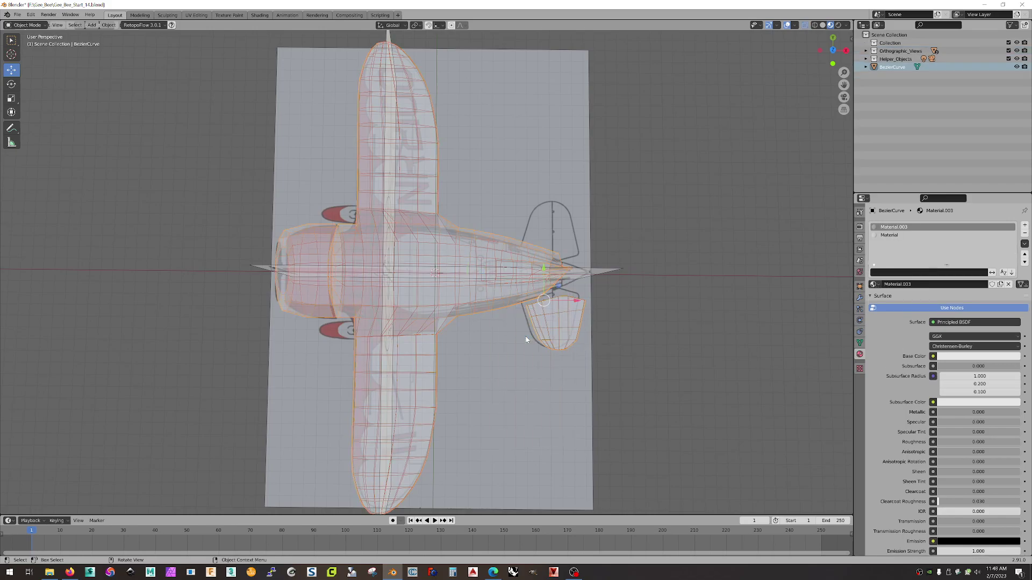
Check the joined mesh's face directions in solid shading with X-ray off and the Face Orientation overlay on.
middle_drag(527, 348, 560, 295)
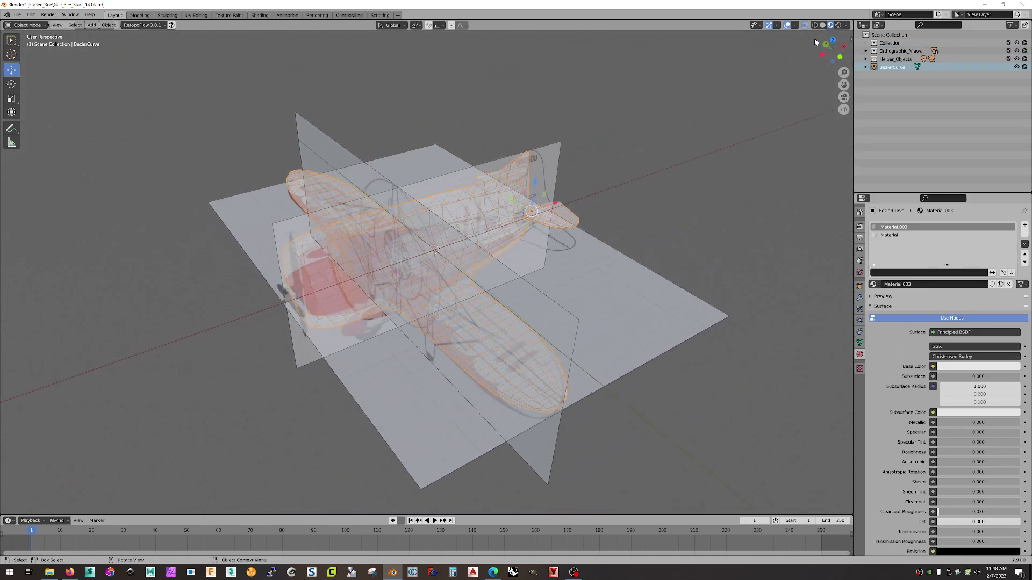
click(823, 25)
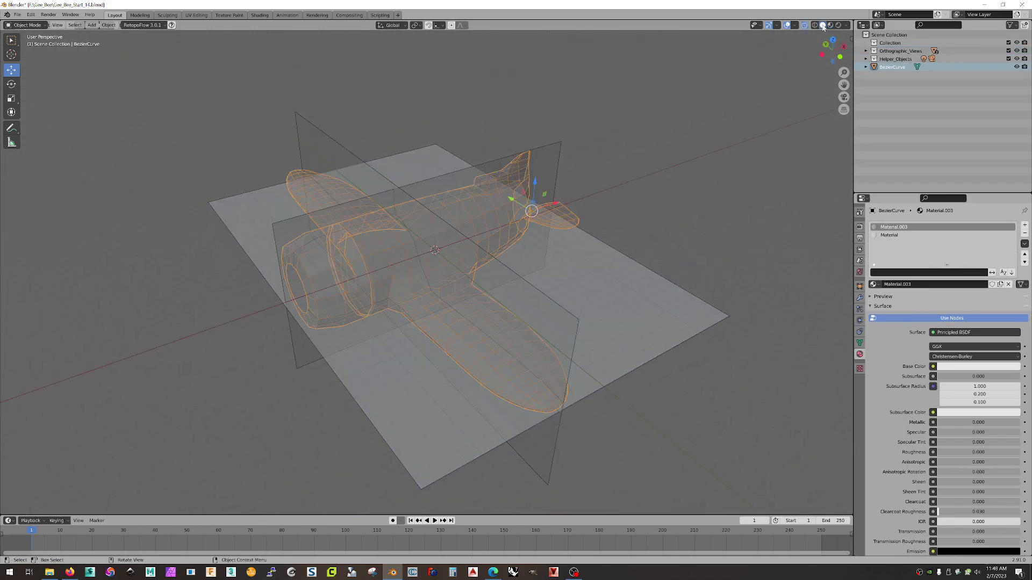
middle_drag(734, 111, 696, 123)
click(796, 25)
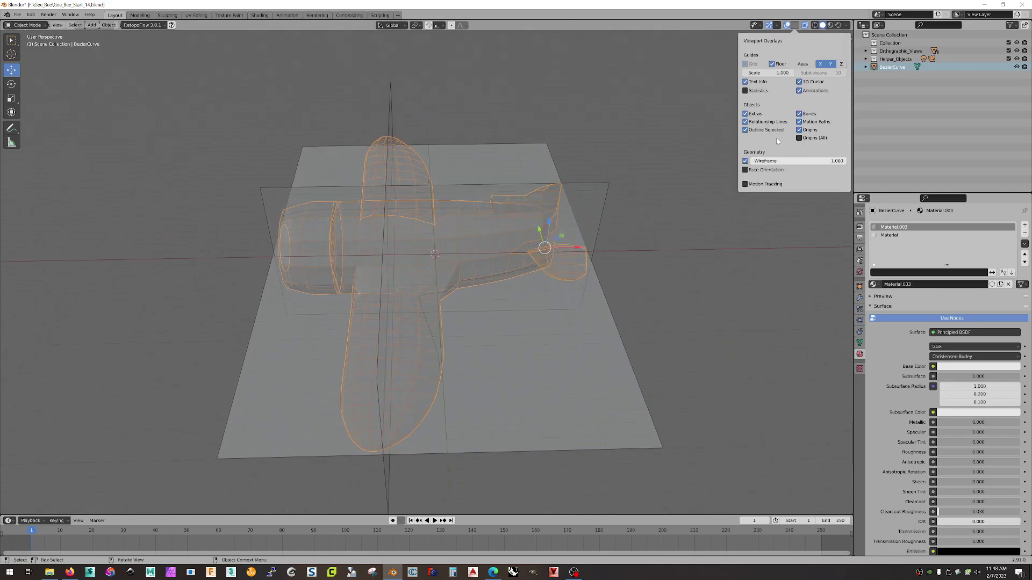
middle_drag(744, 170, 634, 258)
click(830, 25)
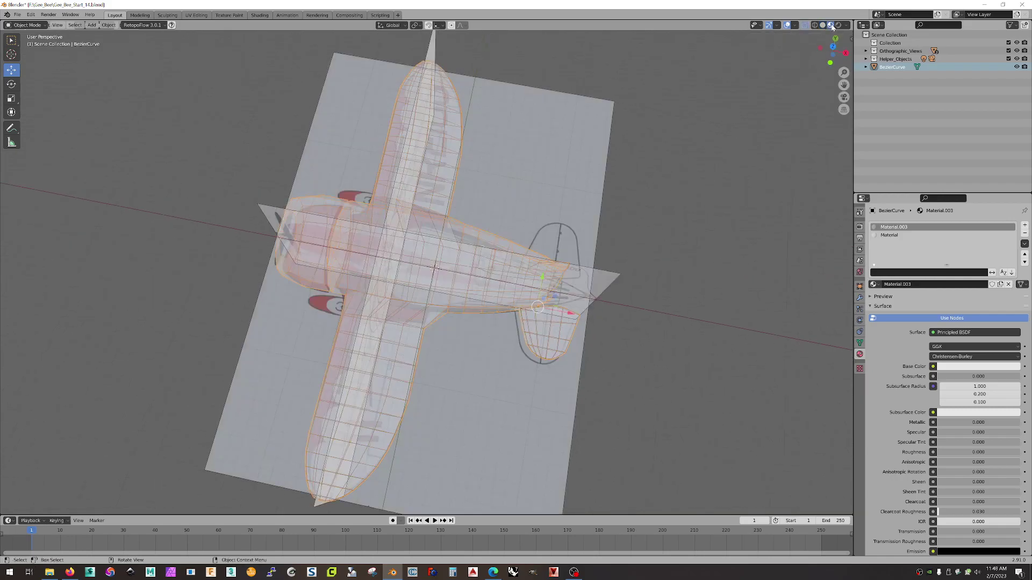
click(822, 25)
mouse_move(709, 135)
middle_down()
mouse_move(684, 166)
mouse_move(726, 166)
mouse_move(693, 184)
mouse_move(633, 155)
mouse_move(588, 152)
mouse_move(567, 179)
mouse_move(688, 157)
mouse_move(691, 180)
mouse_move(645, 167)
mouse_move(628, 150)
mouse_move(652, 143)
mouse_move(701, 175)
middle_up()
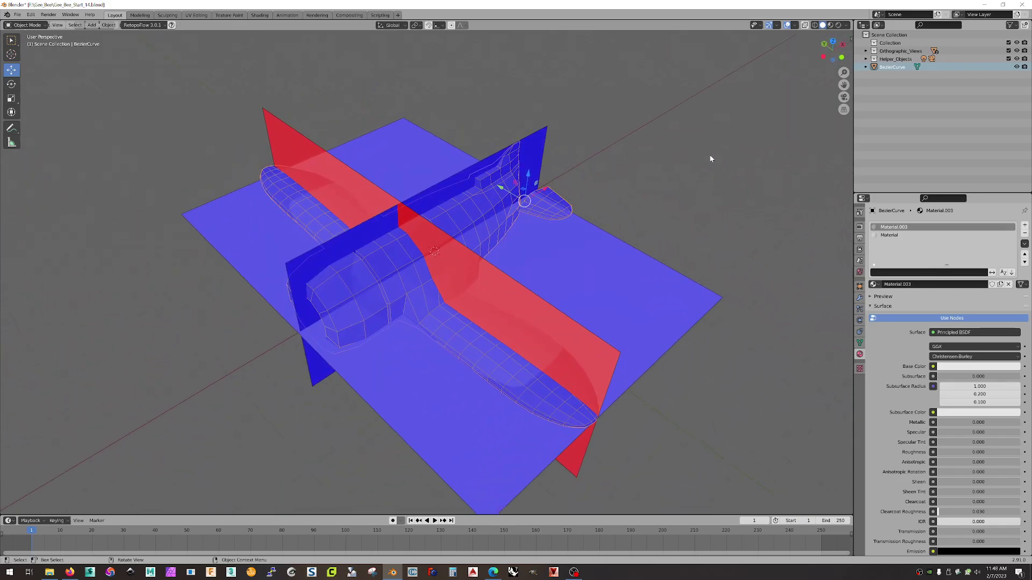
Turn off the Face Orientation overlay and return the viewport to material preview shading.
click(795, 25)
click(745, 170)
mouse_move(715, 178)
middle_down()
mouse_move(622, 185)
mouse_move(823, 98)
middle_up()
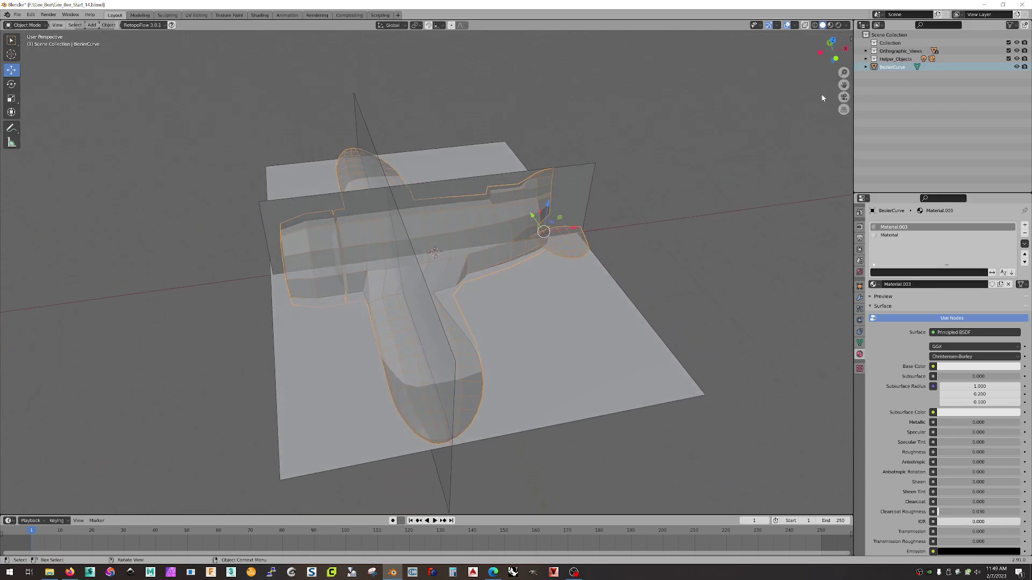
click(830, 25)
Hide the Orthographic_Views reference collection and enter Edit Mode on the joined airplane mesh.
mouse_move(703, 182)
middle_down()
mouse_move(625, 194)
mouse_move(642, 189)
mouse_move(637, 218)
middle_up()
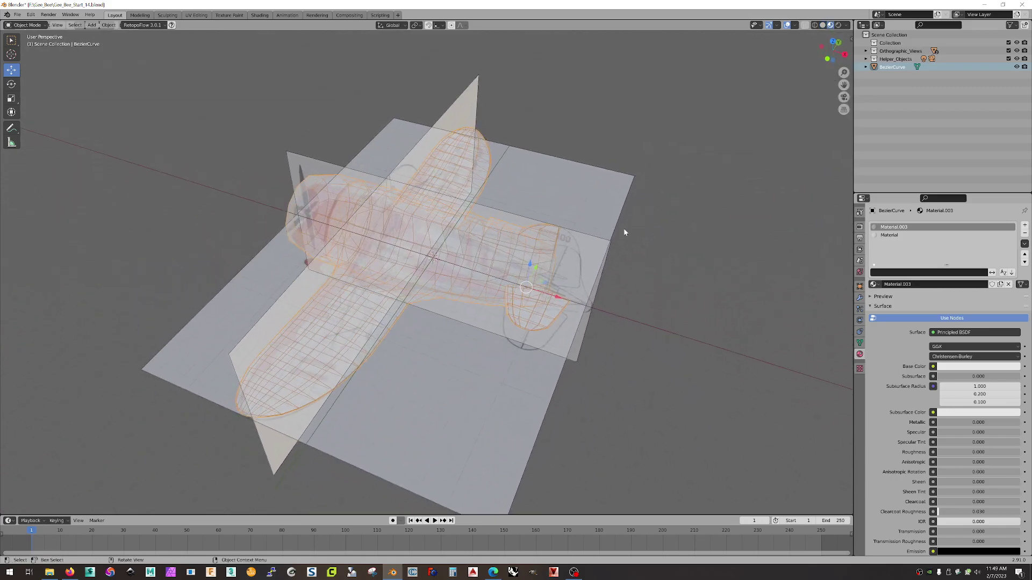
scroll(576, 305, up, 8)
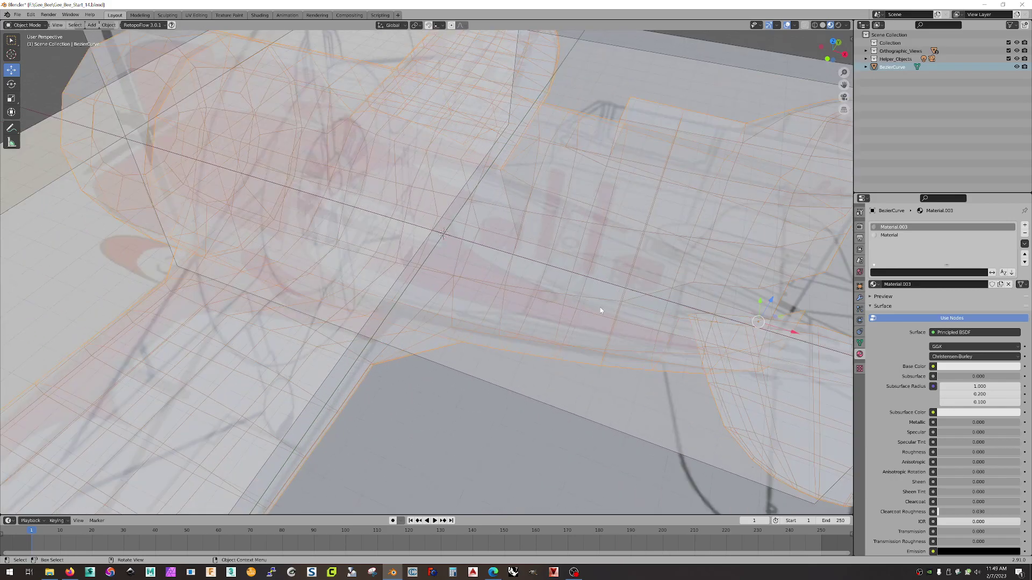
middle_drag(634, 315, 580, 314)
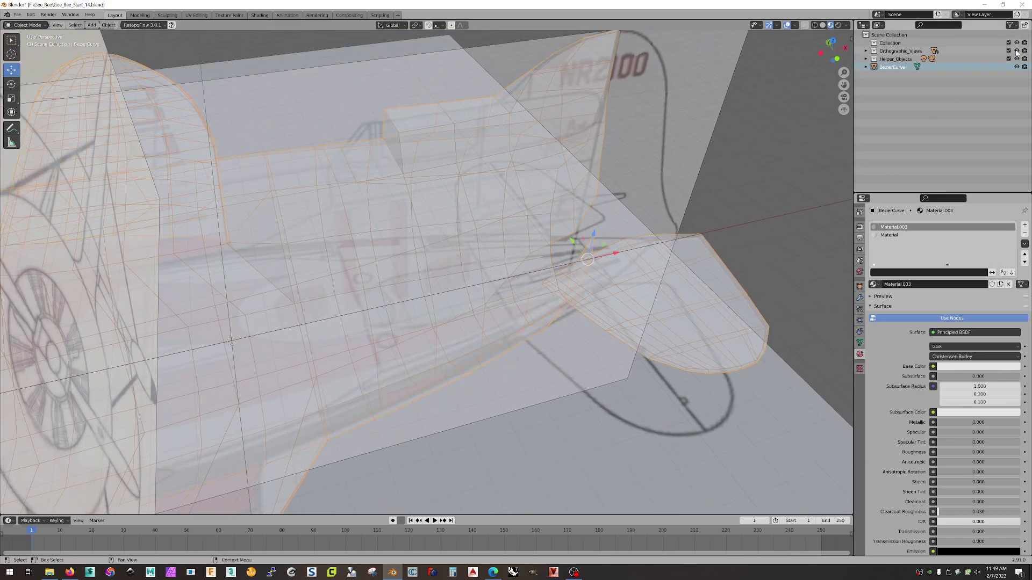
click(1016, 50)
middle_drag(752, 209, 675, 218)
click(668, 214)
scroll(631, 225, up, 3)
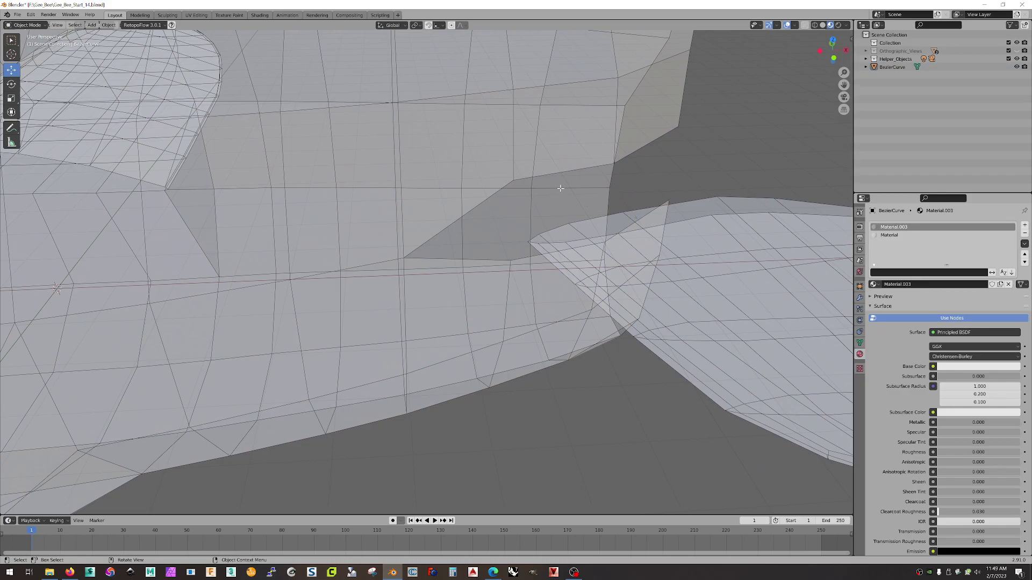
key(Tab)
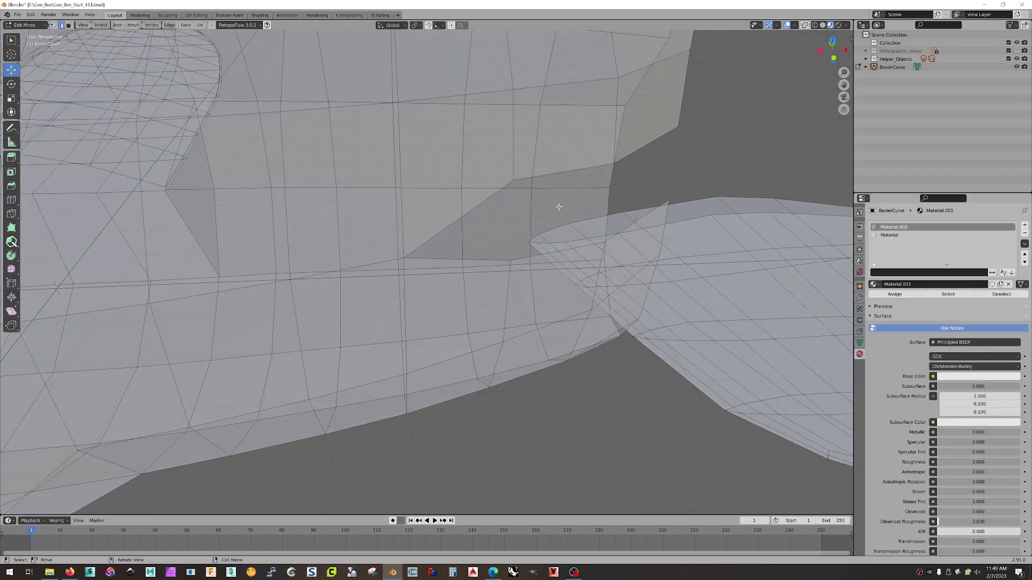
Bridge the upper edges of the tail fuselage opening with the matching upper edges of the stabilizer root.
shift+click(467, 214)
mouse_move(597, 206)
middle_down()
mouse_move(603, 226)
mouse_move(585, 224)
mouse_move(594, 217)
middle_up()
click(420, 209)
shift+click(374, 172)
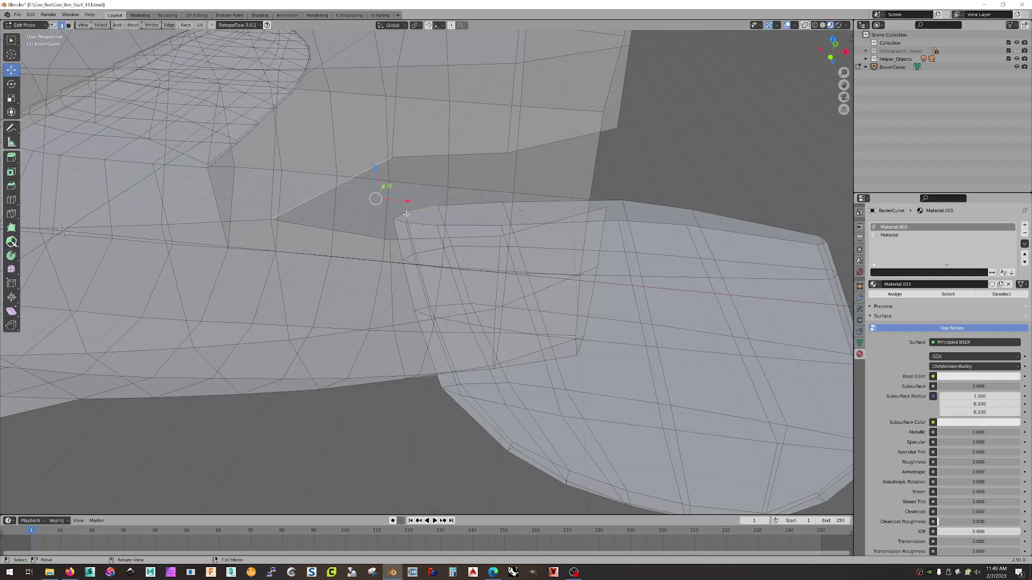
shift+click(474, 154)
middle_drag(475, 154, 569, 201)
right_click(568, 185)
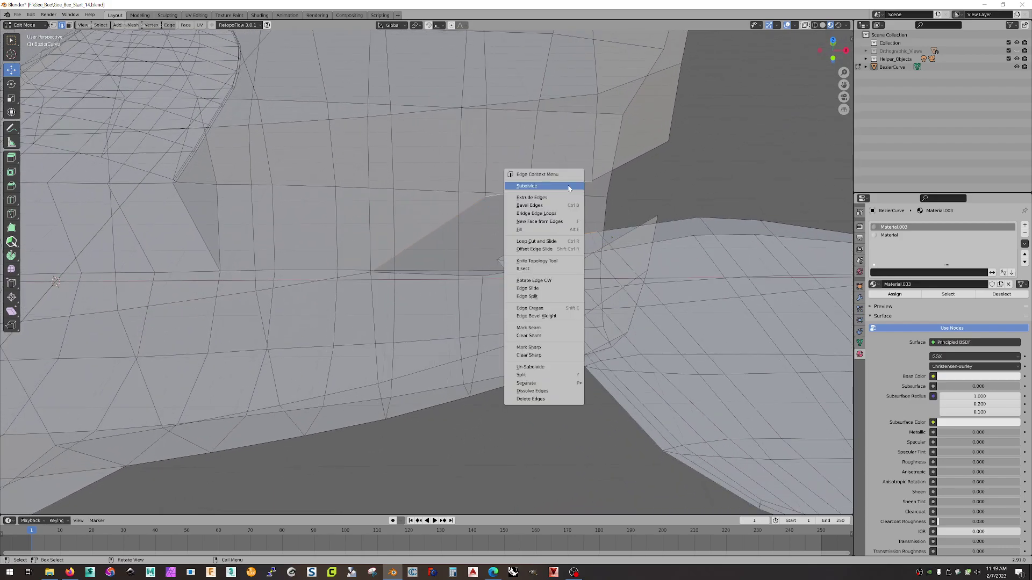
click(550, 213)
Bridge the lower rear edge of the fuselage opening with the matching underside edge of the stabilizer root.
middle_drag(550, 213, 507, 86)
click(508, 78)
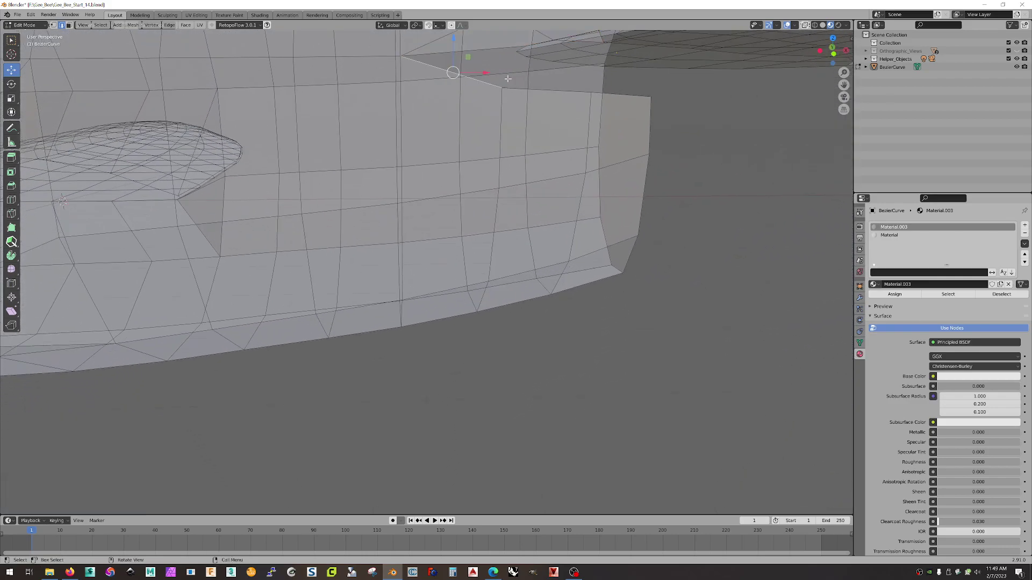
click(557, 90)
shift+click(570, 63)
right_click(570, 64)
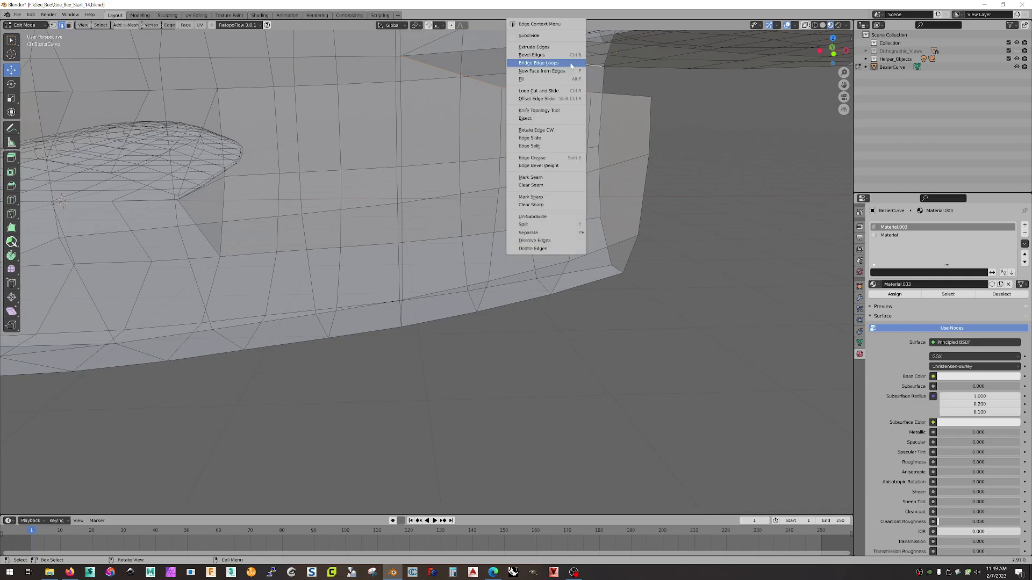
click(571, 64)
Bridge the lower front edge of the fuselage opening with the front underside edge of the stabilizer root.
middle_drag(665, 131, 562, 246)
click(545, 236)
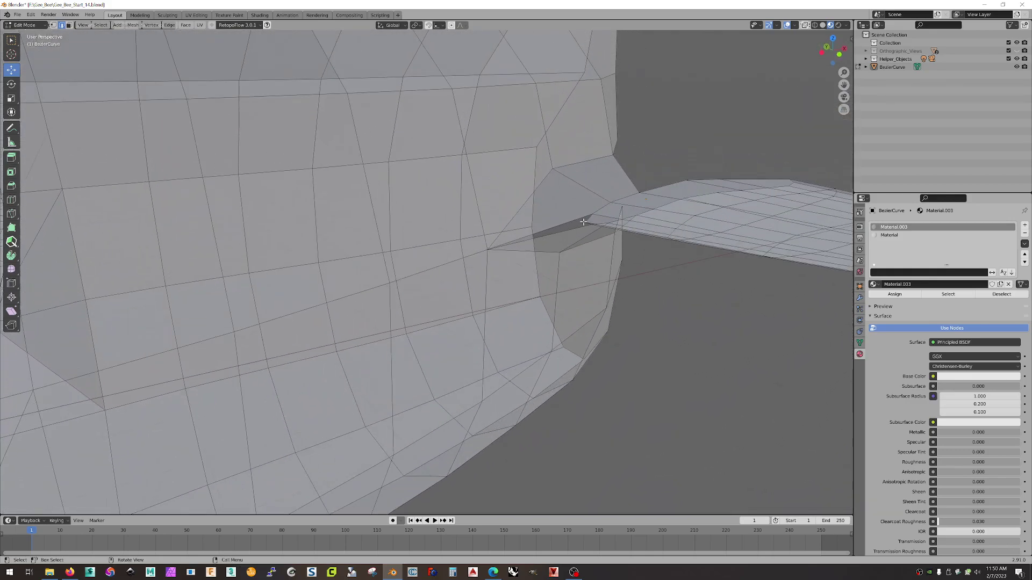
scroll(590, 219, up, 4)
scroll(583, 224, down, 4)
middle_drag(582, 226, 623, 108)
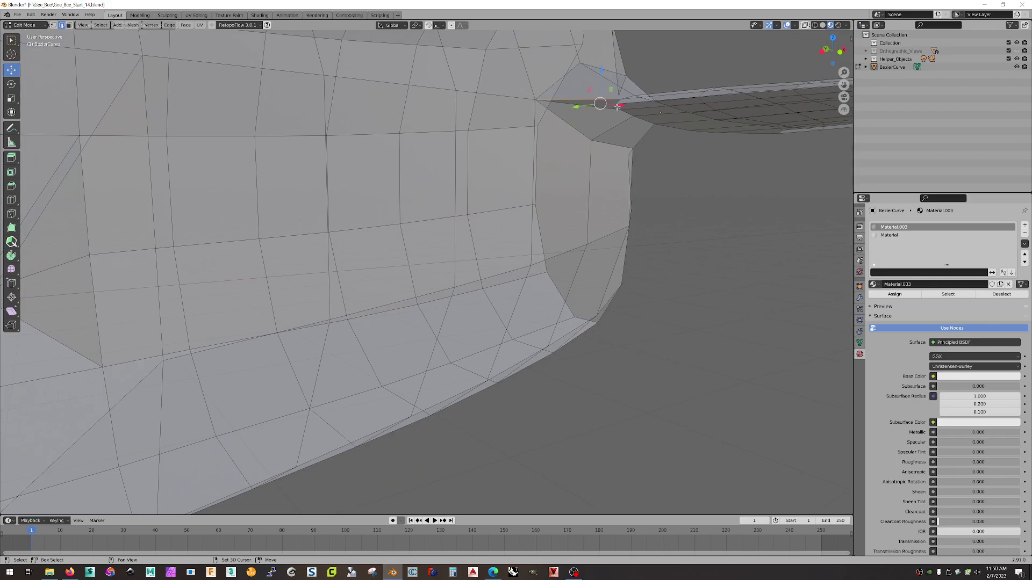
right_click(617, 107)
click(617, 110)
Bridge another pair of open edges where the stabilizer root meets the rear of the fuselage.
middle_drag(661, 182, 577, 222)
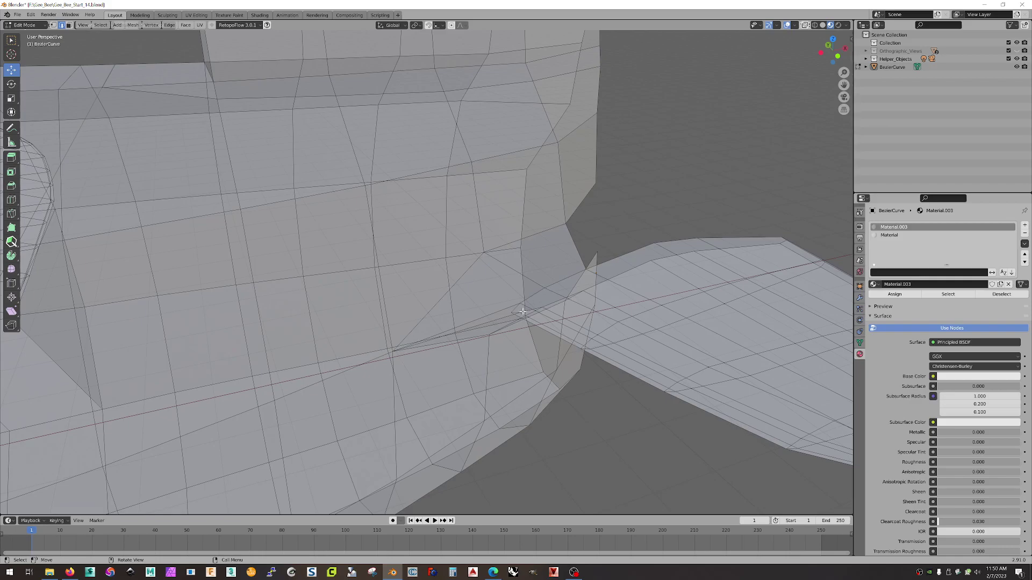
scroll(526, 311, down, 8)
middle_drag(553, 301, 484, 322)
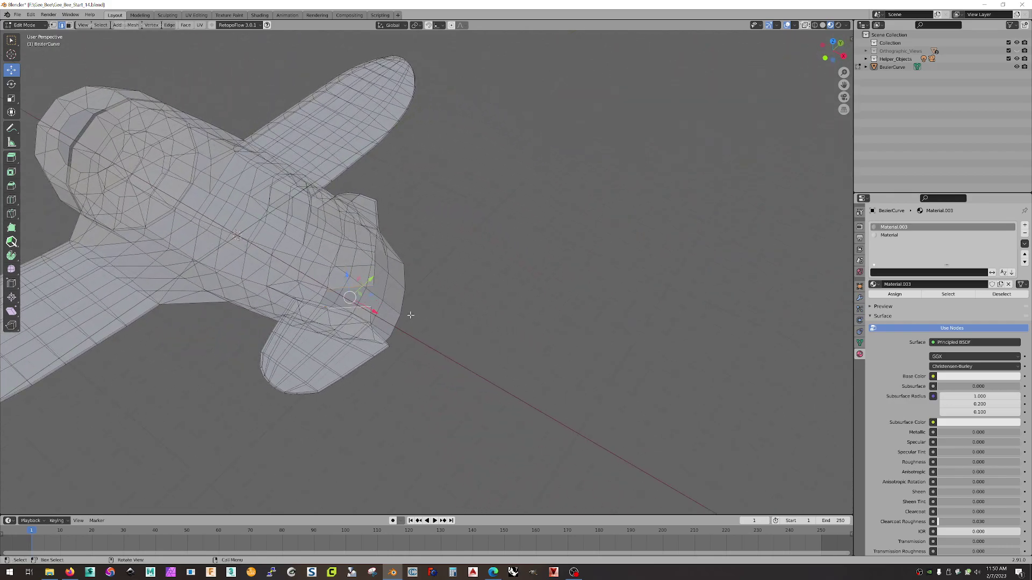
right_click(355, 285)
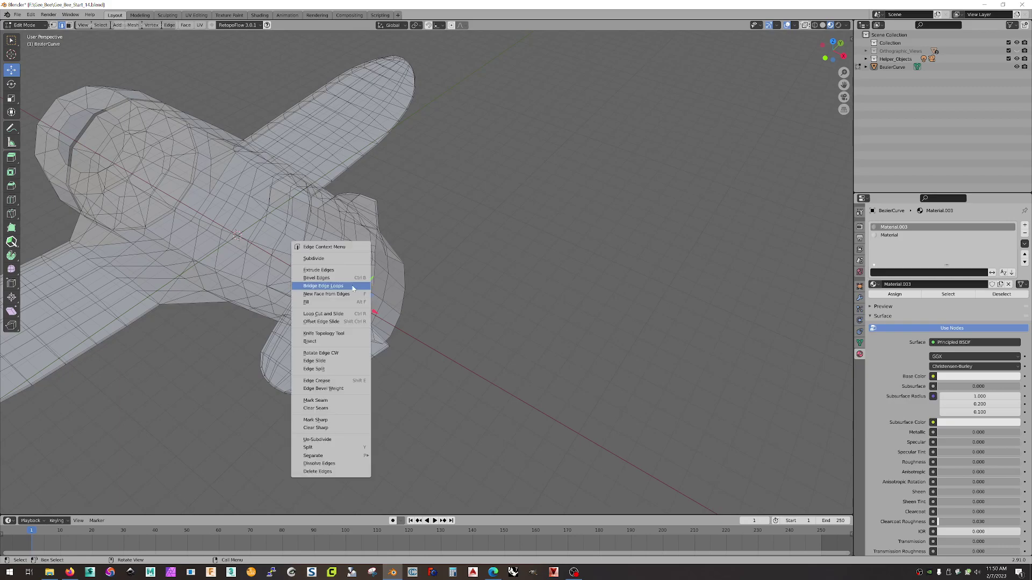
click(354, 286)
Show the Orthographic_Views collection again and compare the stabilizer joint with the reference drawings.
middle_drag(376, 301, 500, 344)
scroll(449, 301, up, 5)
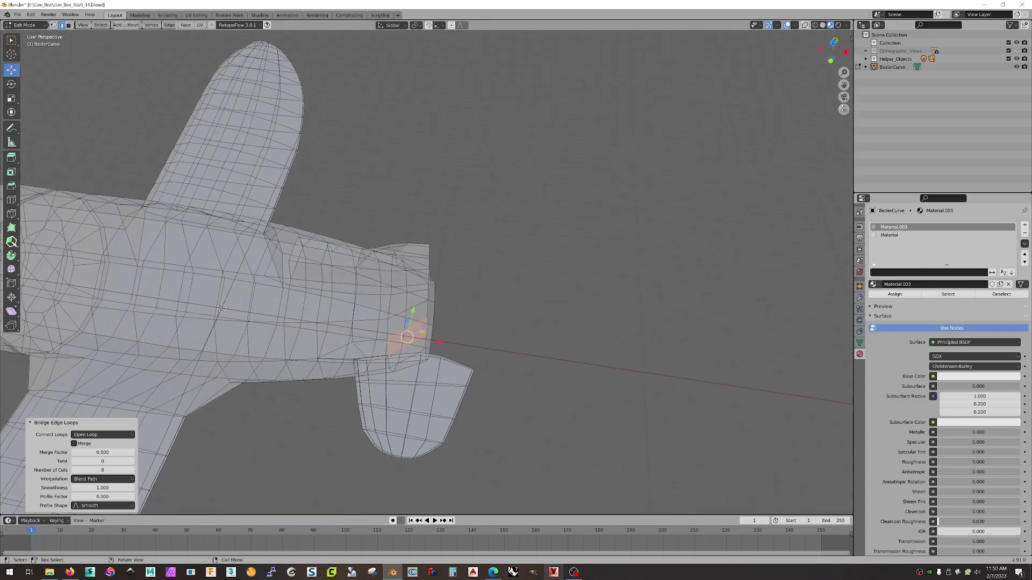
click(1016, 50)
middle_drag(610, 241, 620, 265)
middle_drag(608, 359, 591, 308)
scroll(397, 262, up, 3)
middle_drag(375, 233, 599, 234)
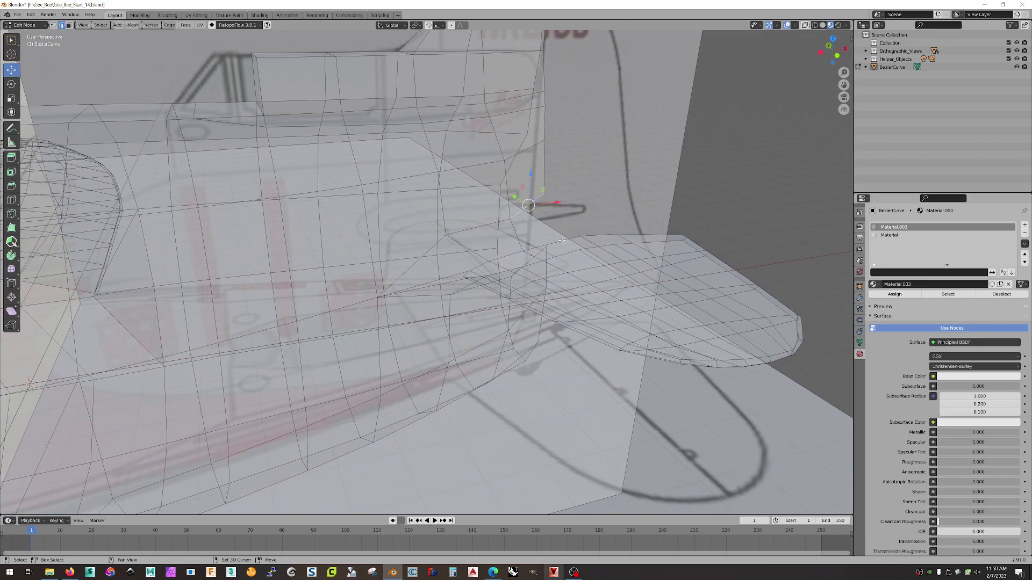
Bridge the selected edges on the underside of the tail, beside the stabilizer joint.
middle_drag(577, 281, 513, 110)
click(511, 109)
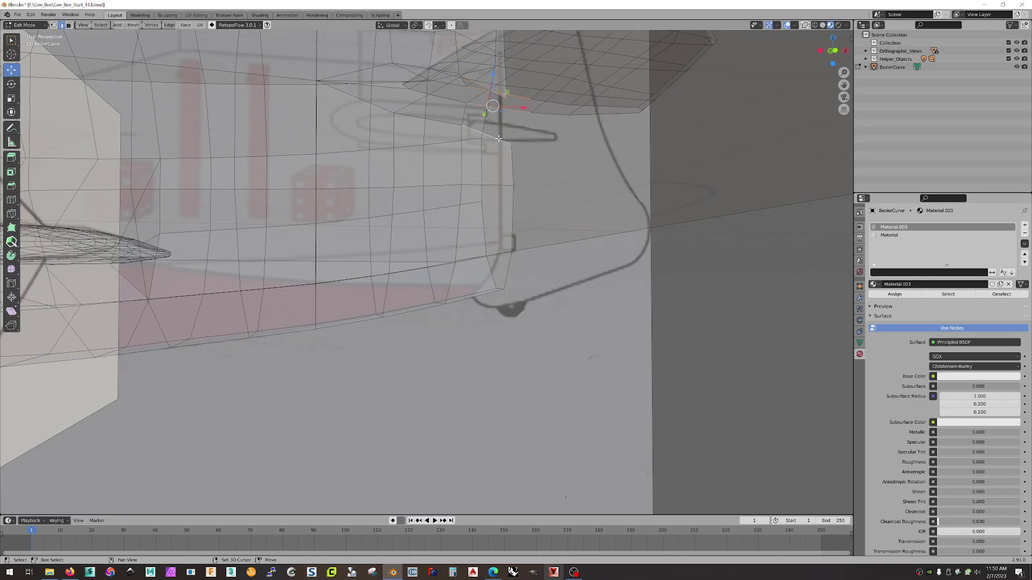
key(ctrl+e)
click(496, 139)
middle_drag(602, 158, 543, 196)
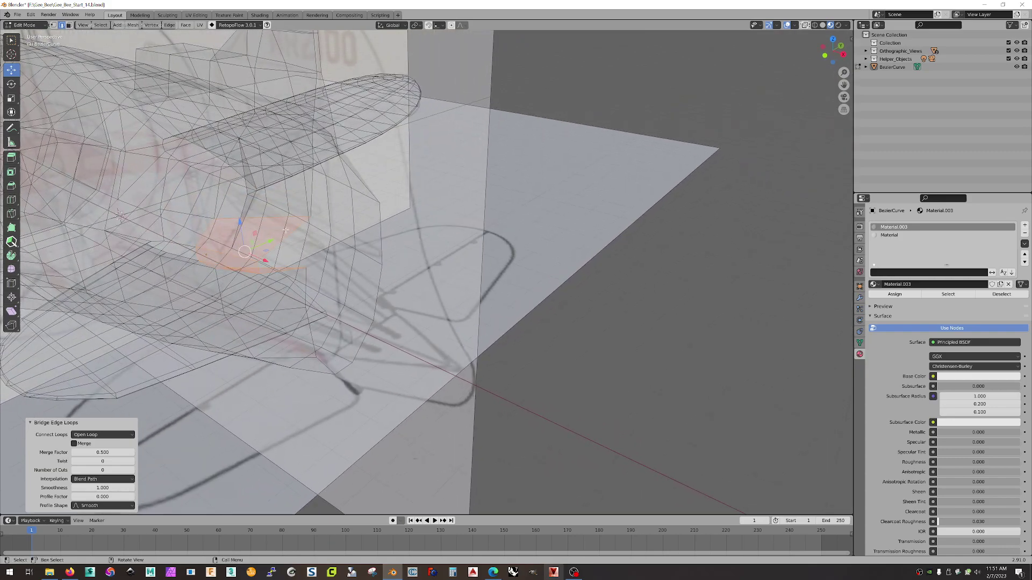
Bridge the rear edges of the stabilizer joint with a vertical face at the fuselage end.
middle_drag(293, 230, 284, 293)
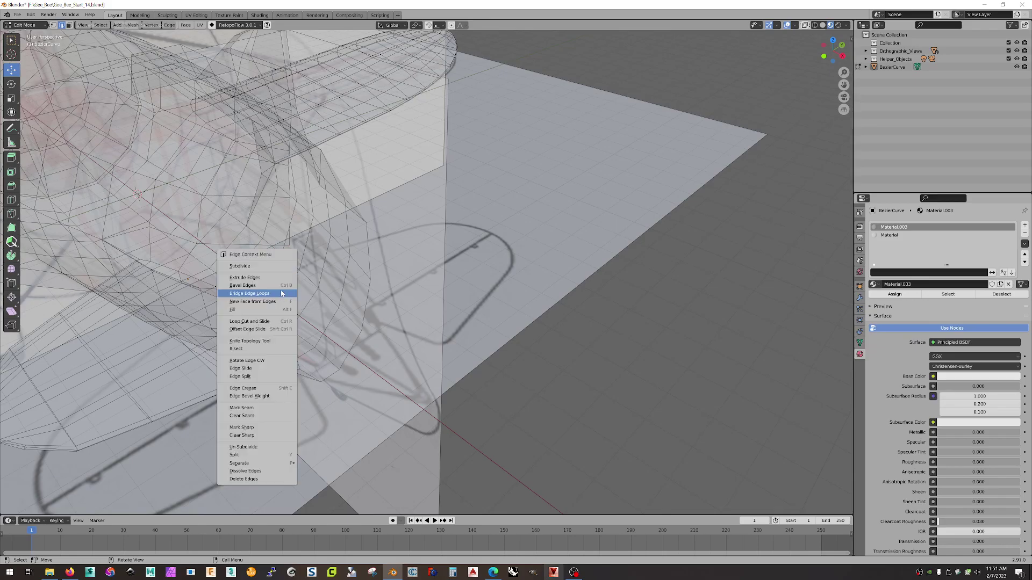
click(281, 293)
middle_drag(281, 293, 543, 298)
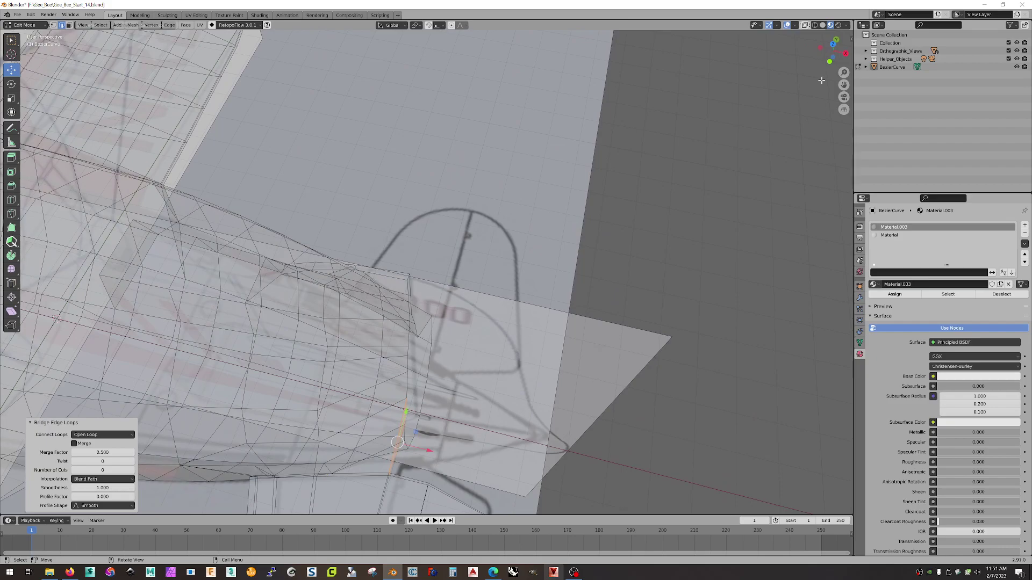
Examine the stabilizer joint and trailing edge against the reference drawing in the top orthographic view.
click(832, 47)
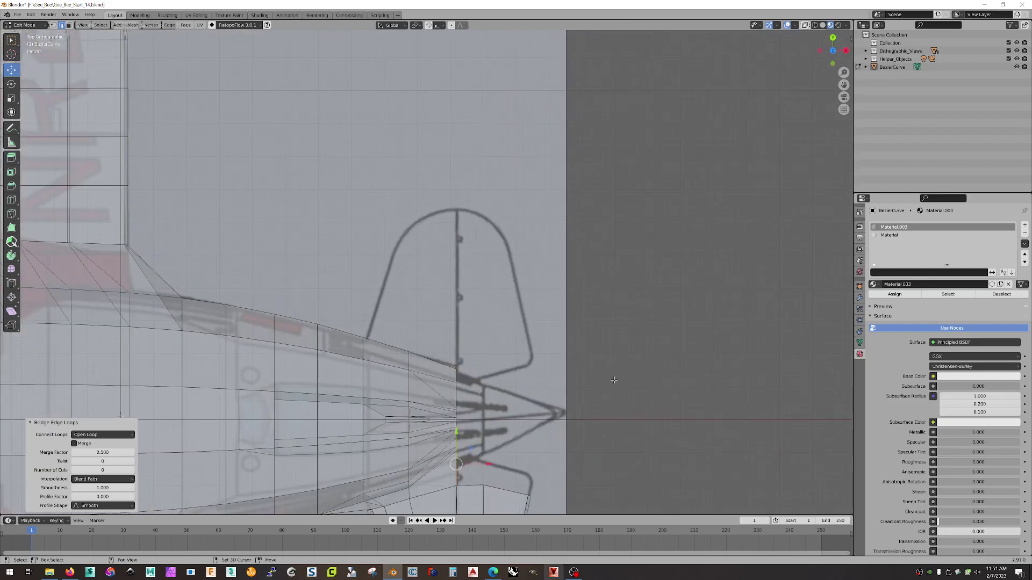
shift+middle_drag(610, 372, 597, 195)
scroll(564, 284, up, 6)
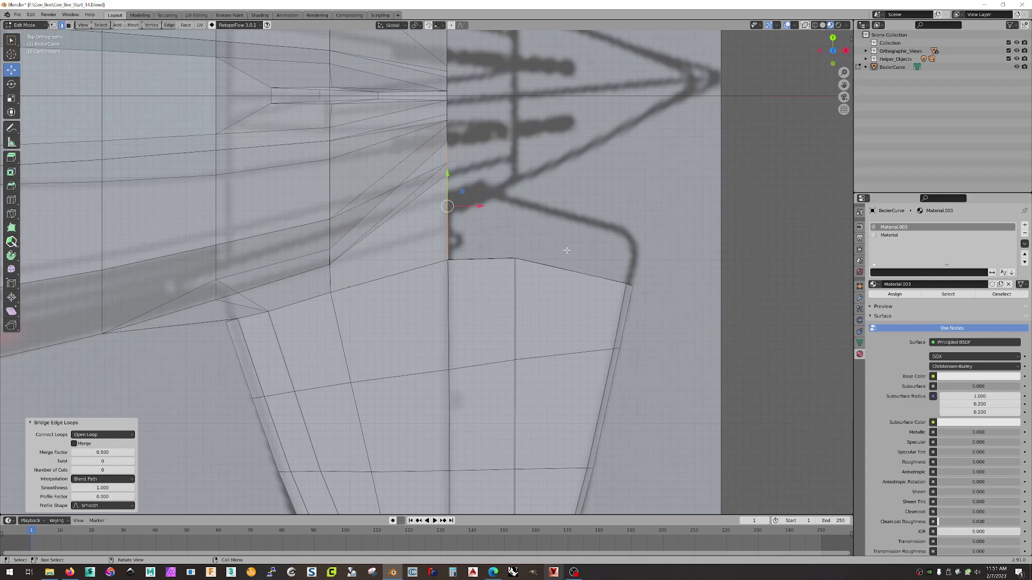
scroll(567, 250, down, 4)
scroll(569, 249, up, 2)
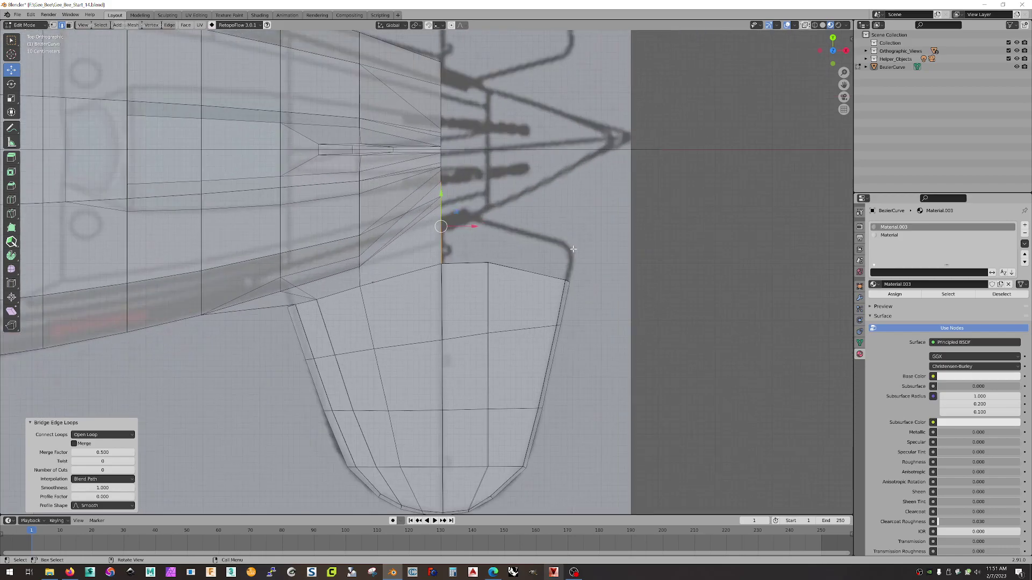
scroll(573, 249, down, 4)
middle_drag(571, 261, 518, 243)
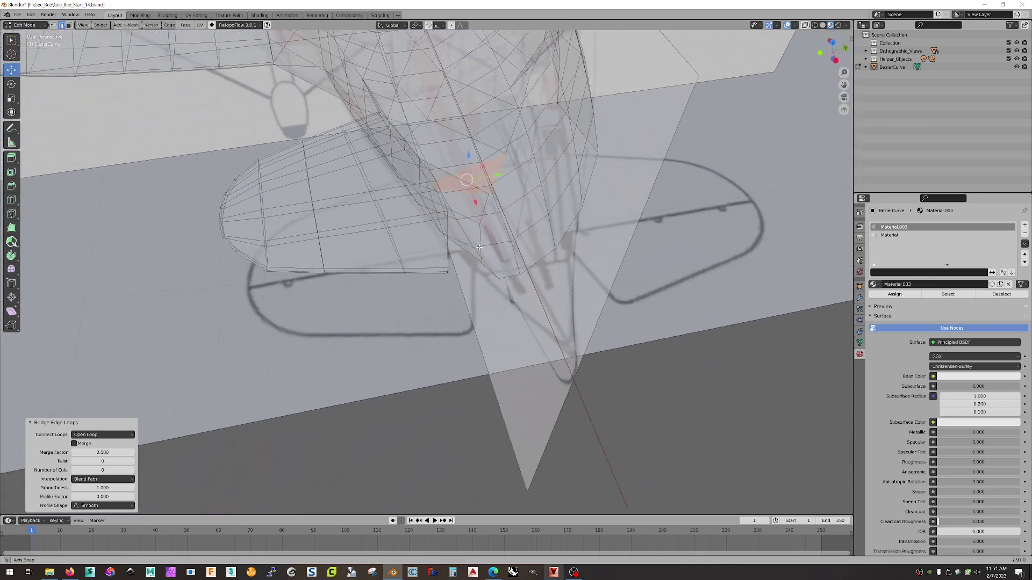
Delete the selected bridged faces at the rear of the stabilizer joint.
scroll(517, 244, up, 2)
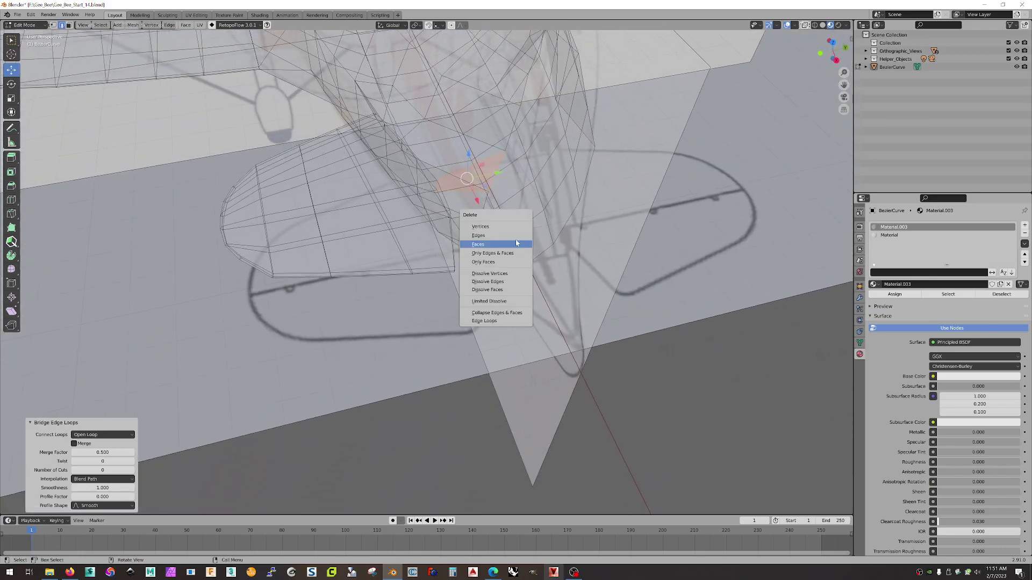
click(515, 244)
mouse_move(515, 244)
middle_down()
mouse_move(504, 245)
mouse_move(512, 243)
middle_up()
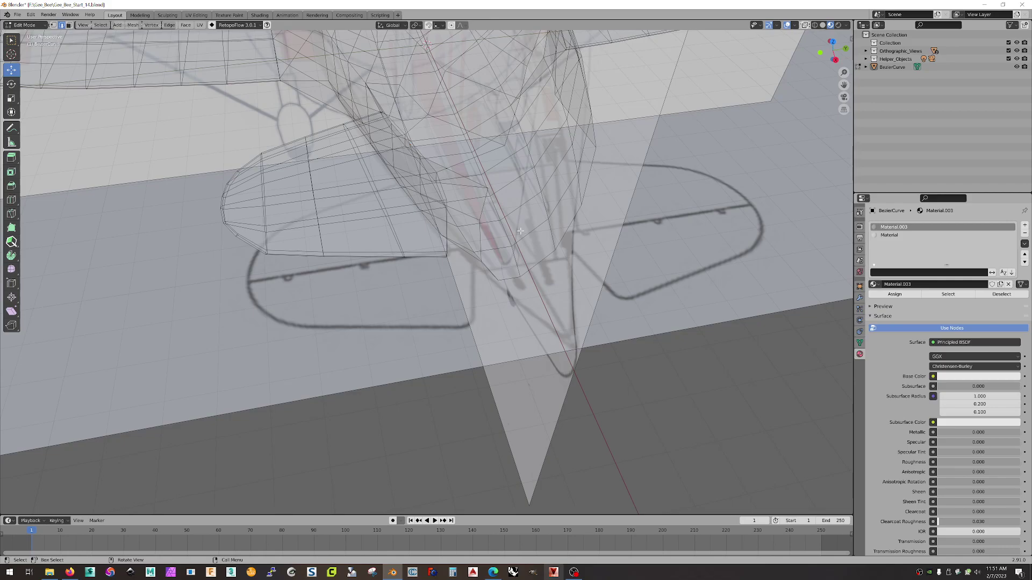
Extrude the stabilizer's open inner rear edges about 0.73 m in Y toward the fuselage, aligned with the top reference drawing.
middle_drag(519, 276, 472, 179)
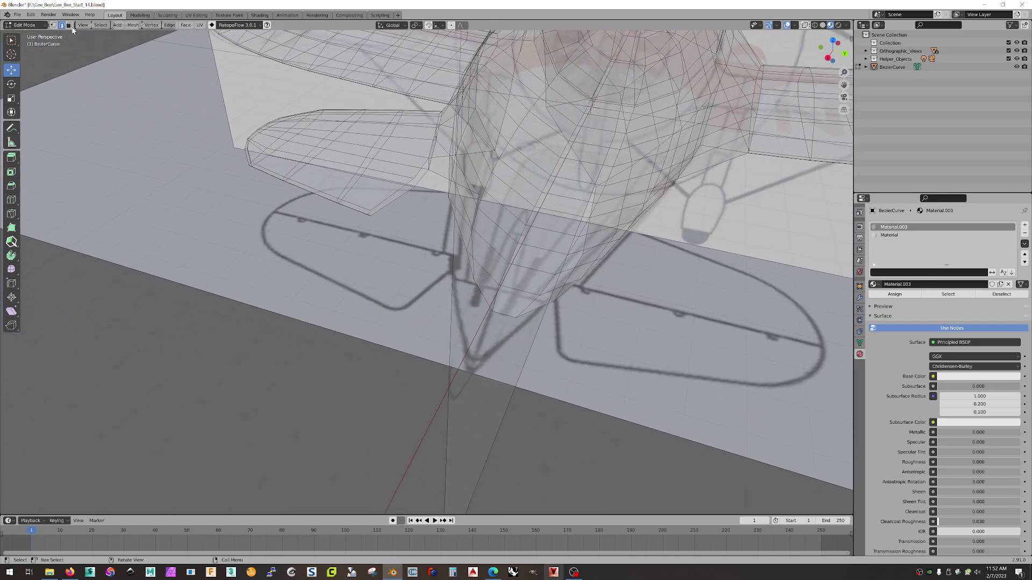
key(alt+z)
click(402, 185)
shift+click(387, 206)
scroll(369, 211, up, 6)
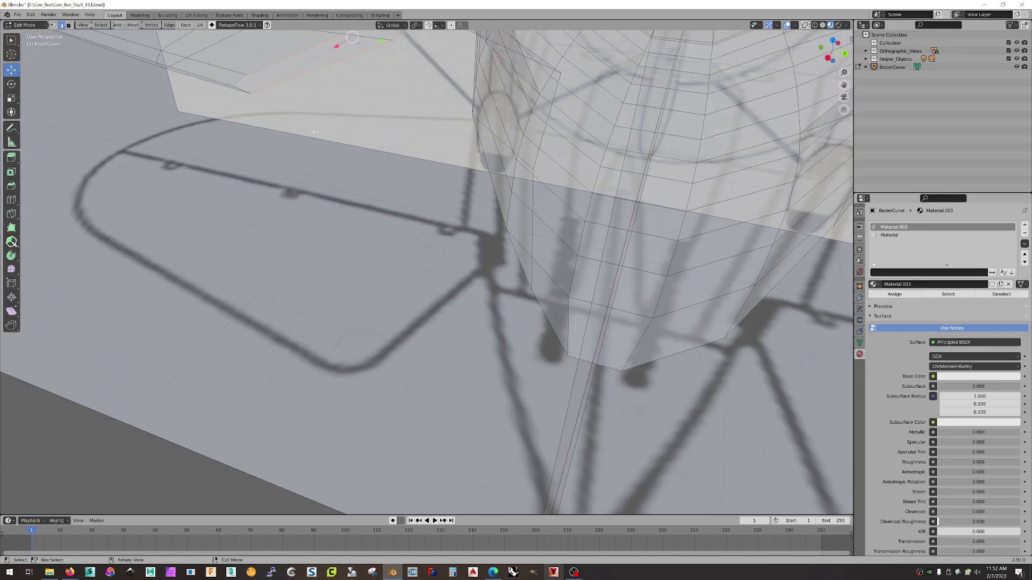
scroll(323, 161, down, 7)
middle_drag(618, 226, 792, 126)
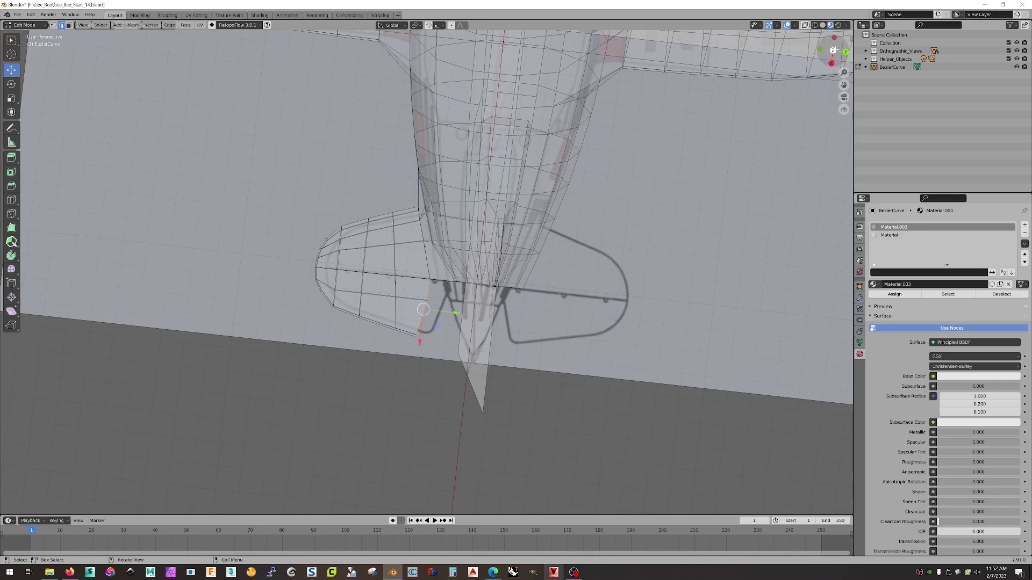
click(832, 50)
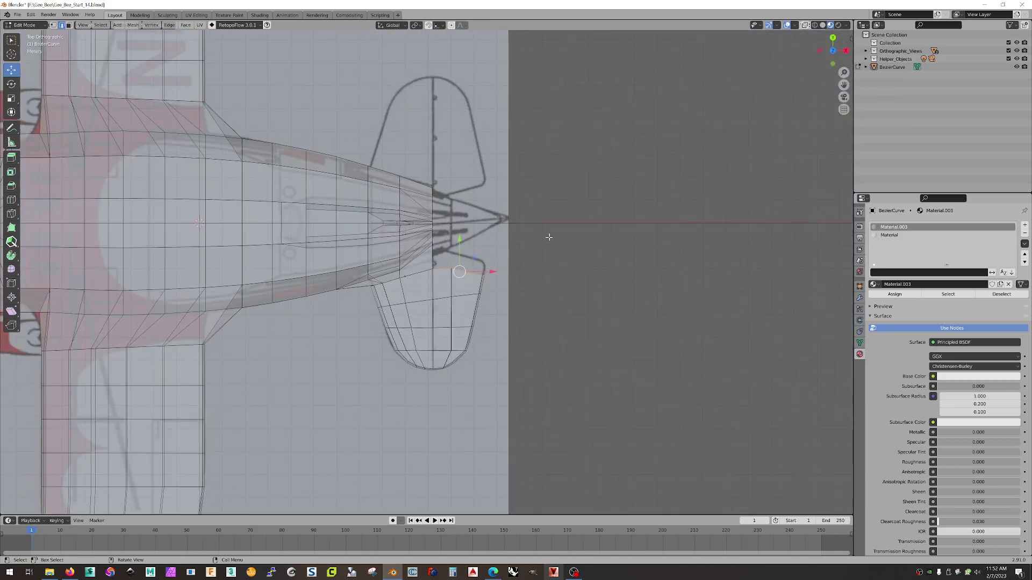
key(e)
right_click(549, 237)
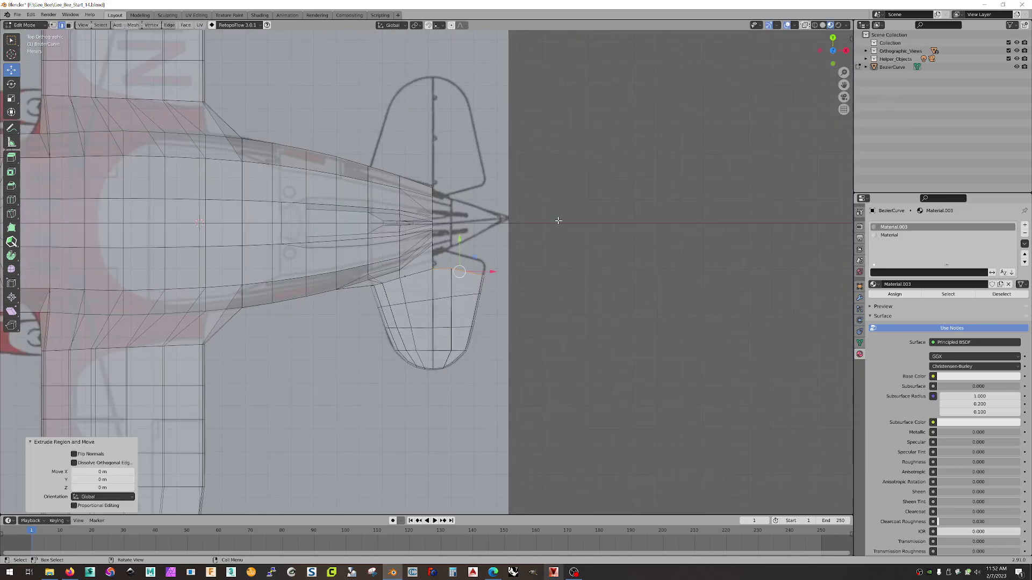
key(g)
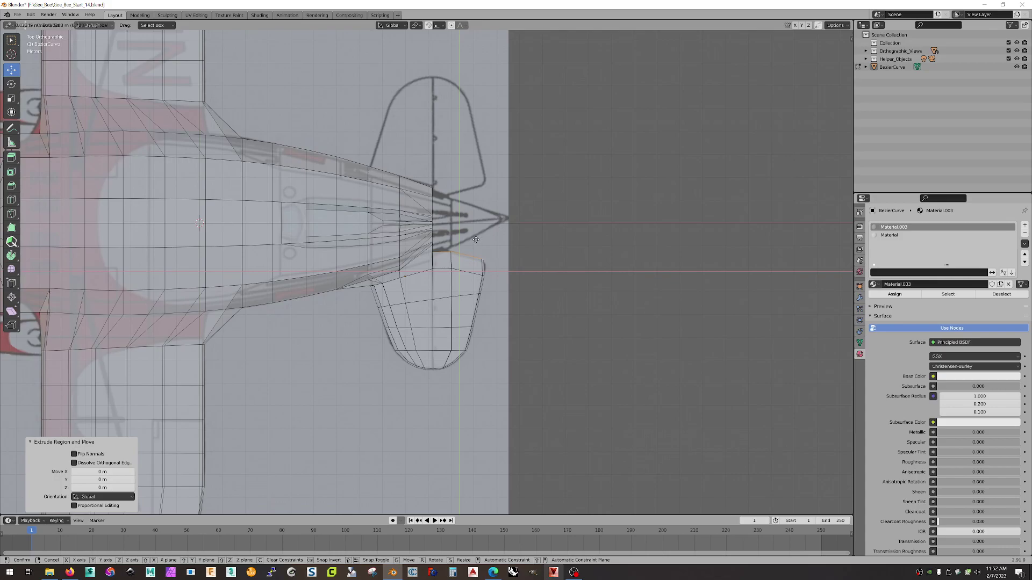
click(477, 239)
Move the inner rear corner vertices of the stabilizer about 0.08 m in X and -0.29 m in Y to match the drawing.
scroll(477, 240, up, 5)
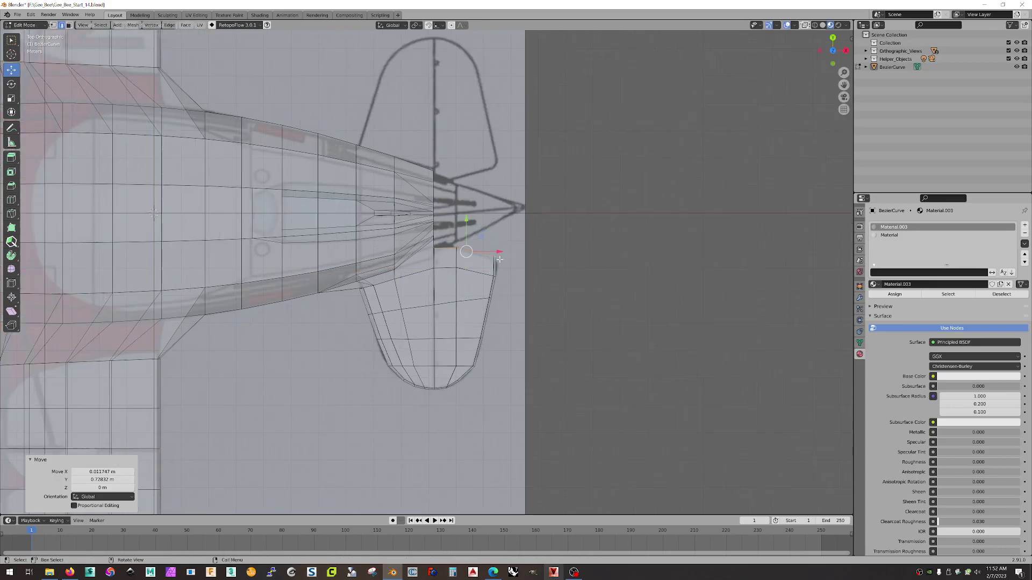
click(53, 25)
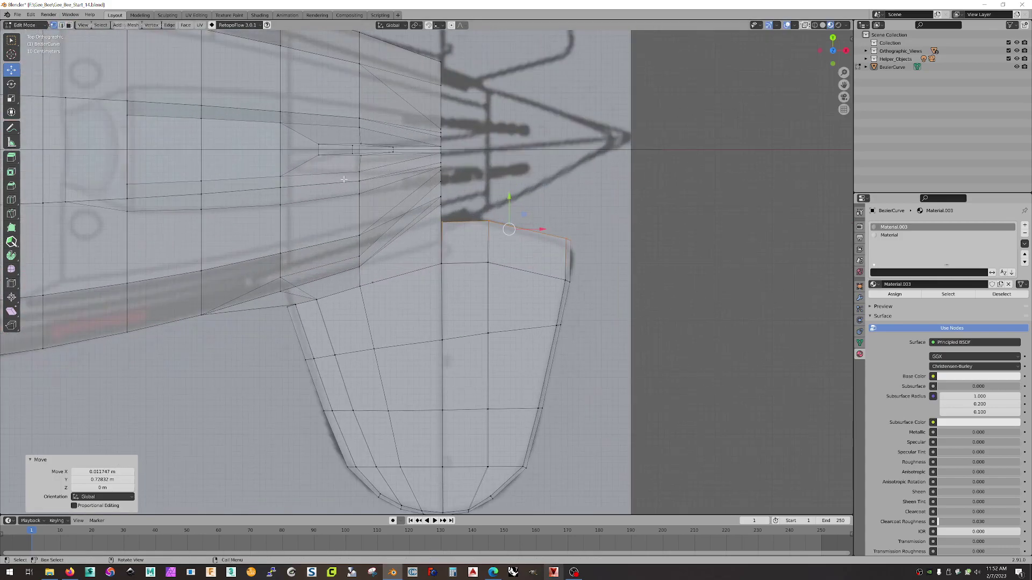
click(559, 249)
key(g)
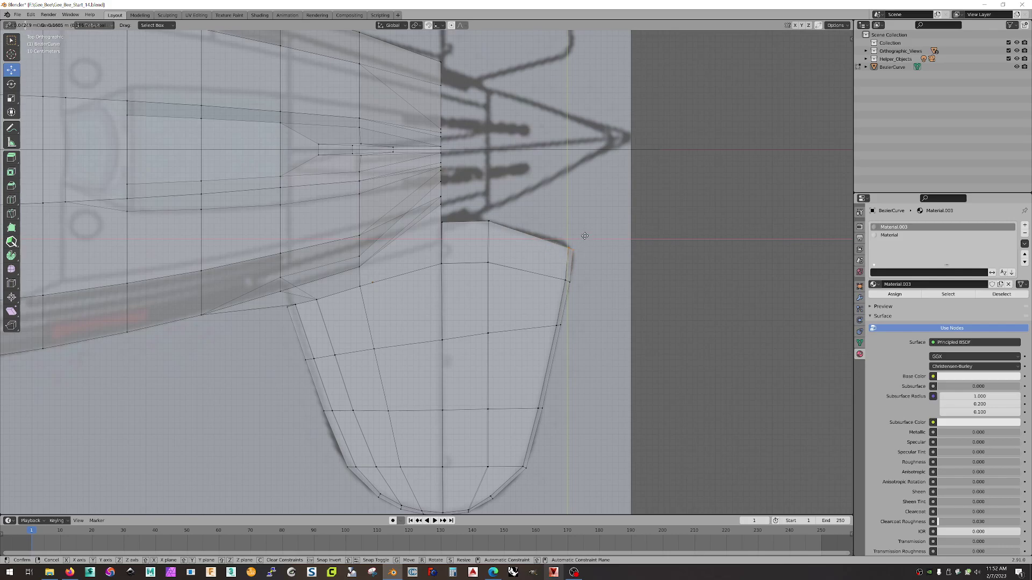
click(587, 243)
Bridge the upper and lower inner edges of the stabilizer's rear section with one cut.
middle_drag(586, 243, 502, 256)
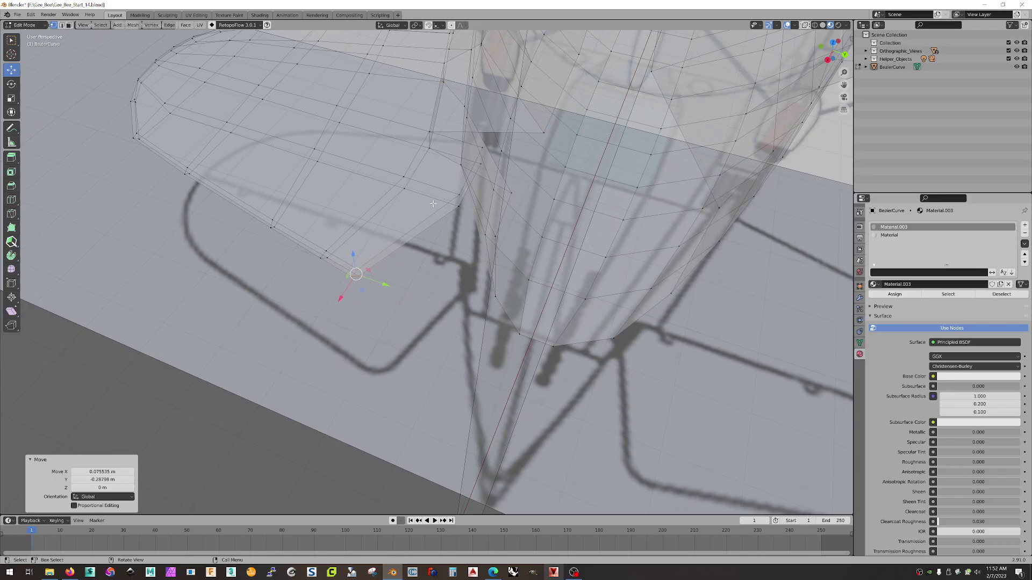
middle_drag(441, 203, 457, 234)
click(407, 239)
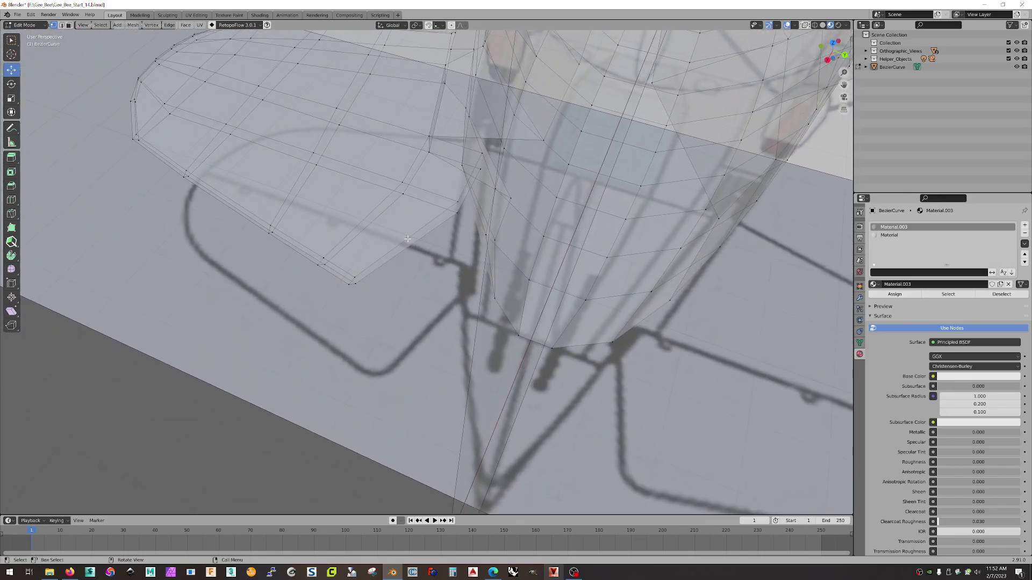
click(62, 25)
click(397, 245)
right_click(382, 269)
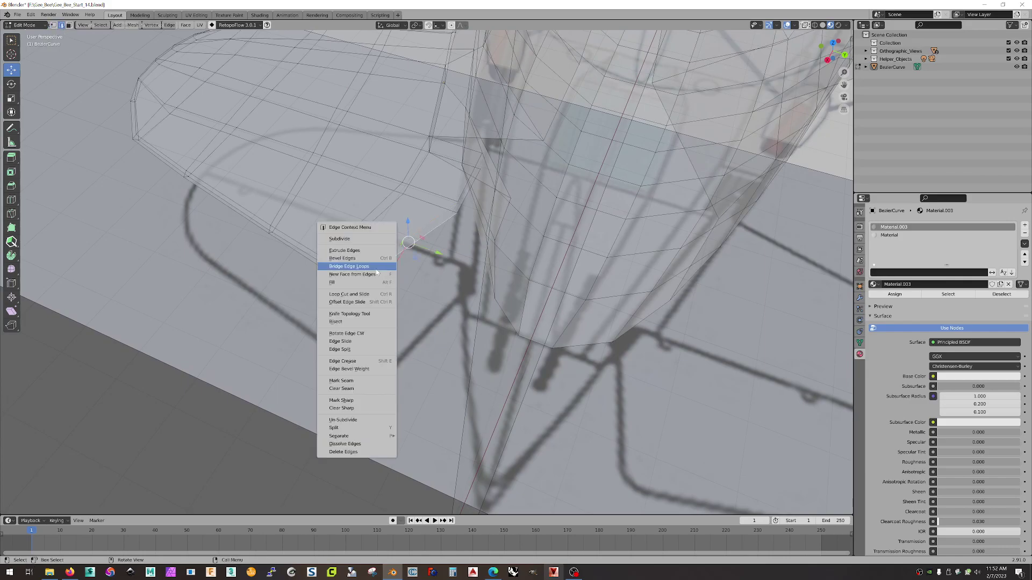
click(374, 269)
middle_drag(376, 257, 350, 253)
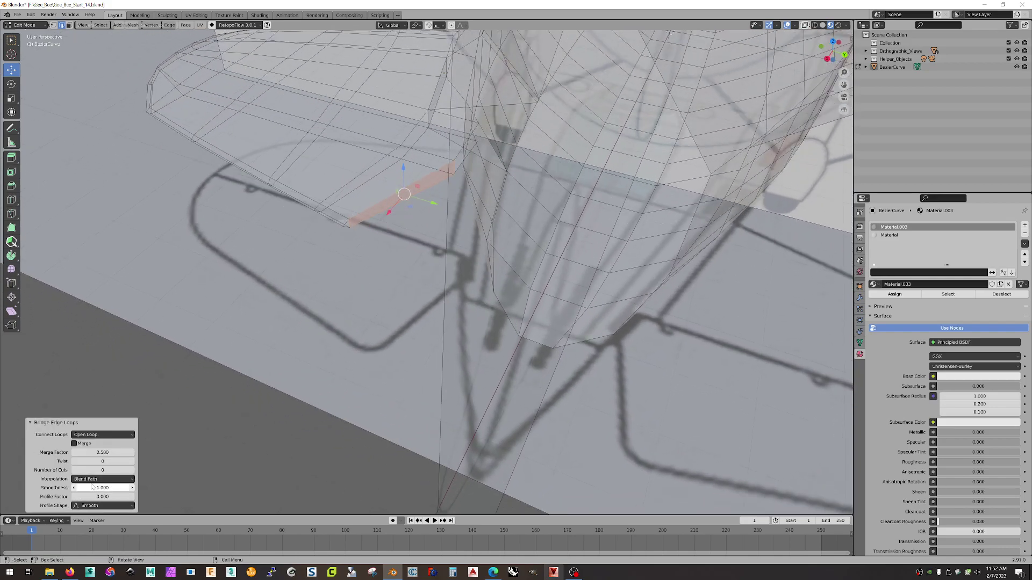
click(131, 470)
Move the middle edge of the bridged face about 0.026 m in Y toward the fuselage to round the stabilizer's inner side.
middle_drag(240, 392, 464, 213)
drag(473, 218, 475, 218)
key(ctrl+z)
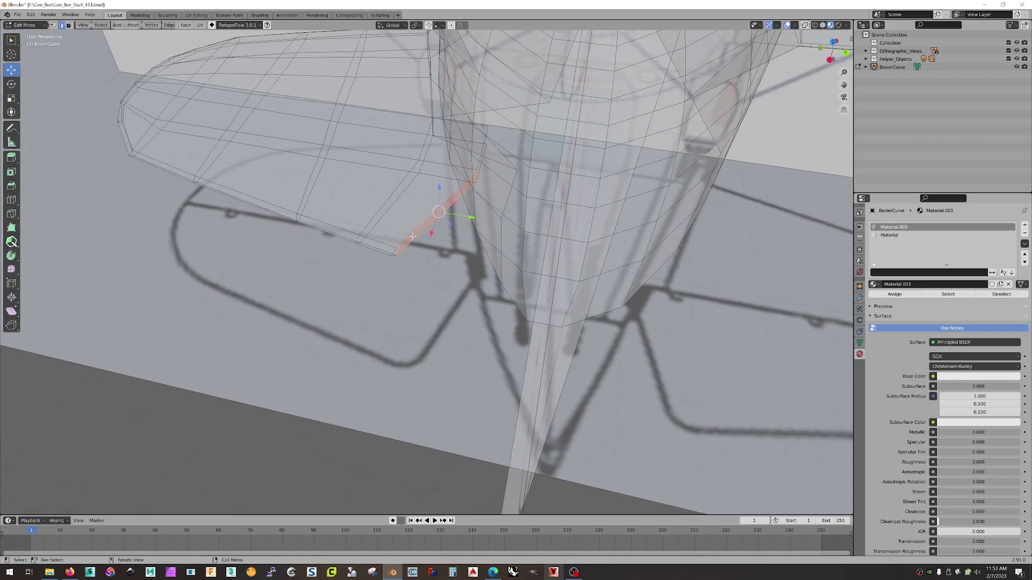
drag(473, 217, 476, 217)
middle_drag(475, 217, 385, 270)
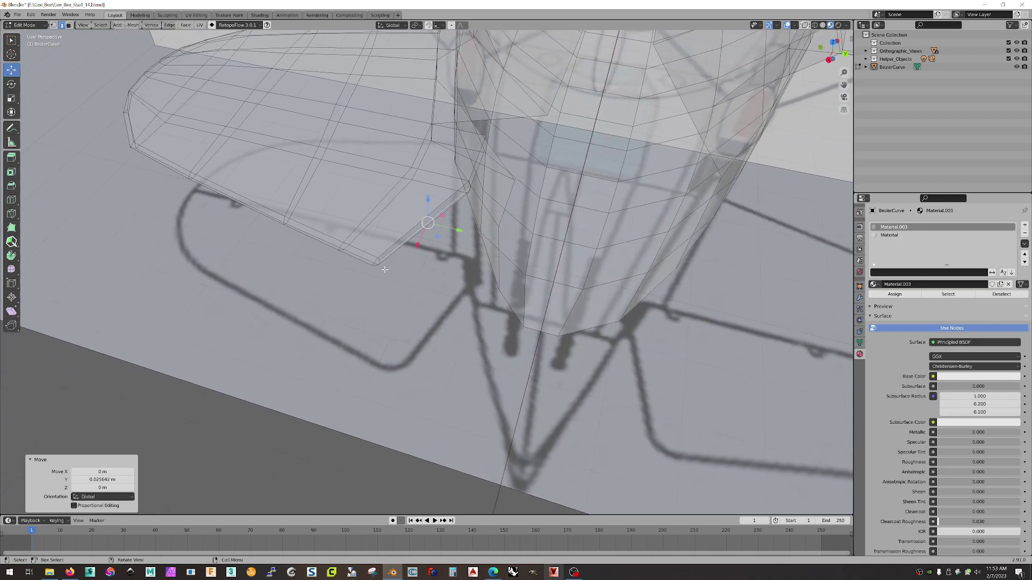
Bridge the open edges at the stabilizer's inner rear corner to close the remaining gap.
scroll(385, 269, up, 4)
middle_drag(318, 268, 228, 301)
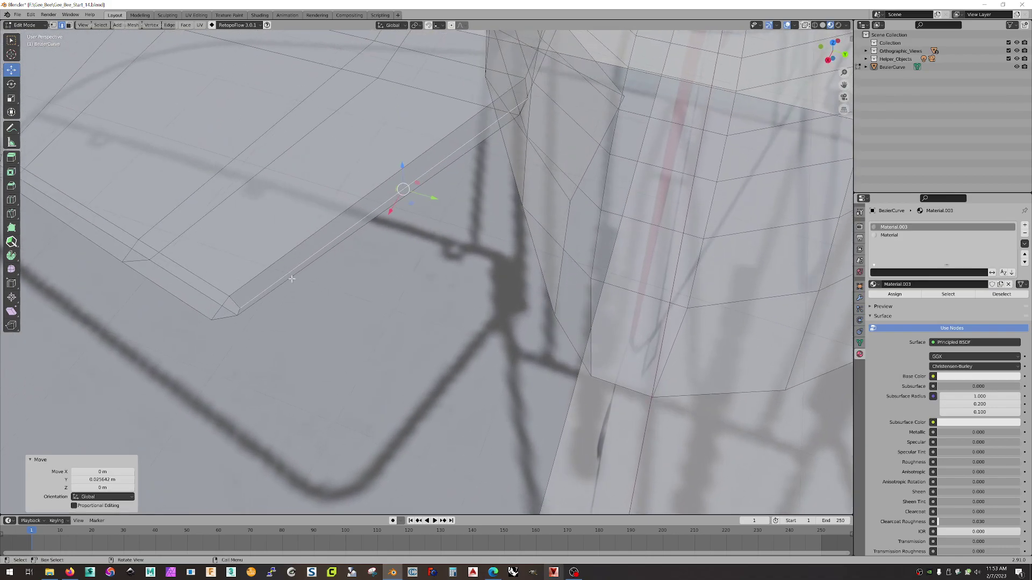
click(233, 301)
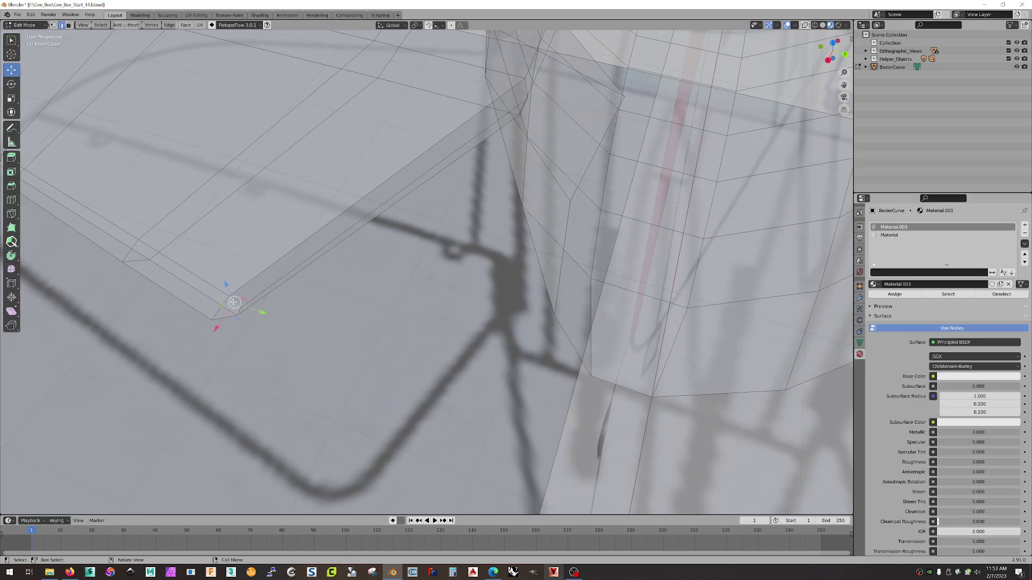
shift+click(230, 318)
right_click(222, 299)
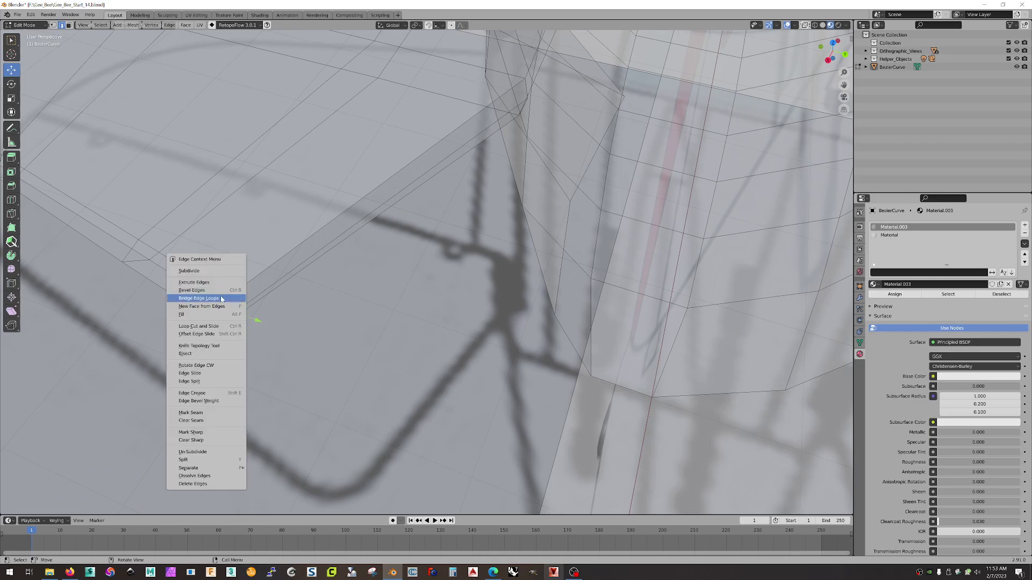
click(221, 299)
middle_drag(252, 317, 270, 235)
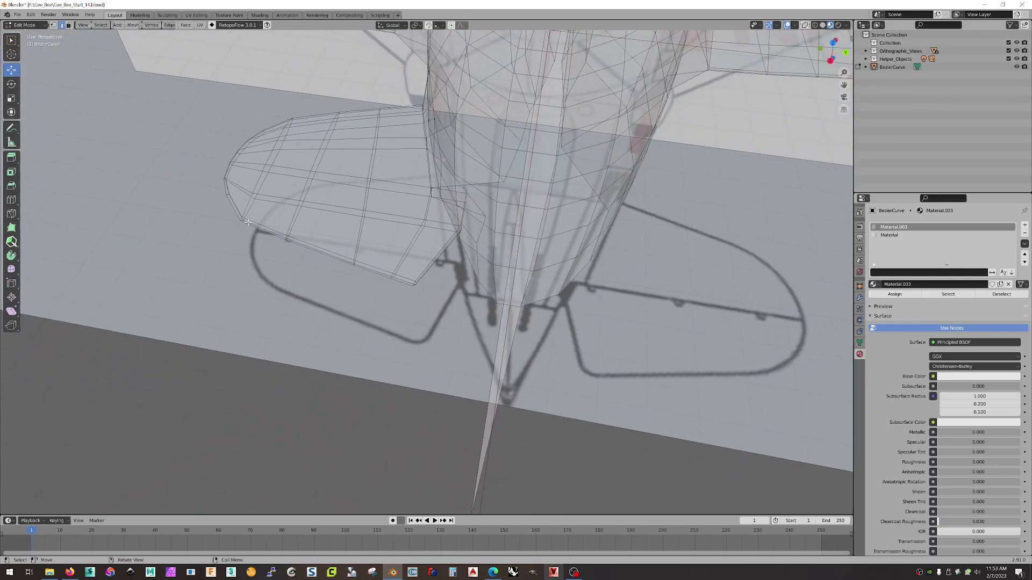
Add a Subdivision modifier to the airplane mesh in Object Mode with viewport level 3 and inspect the smoothed stabilizer joint.
middle_drag(411, 287, 428, 306)
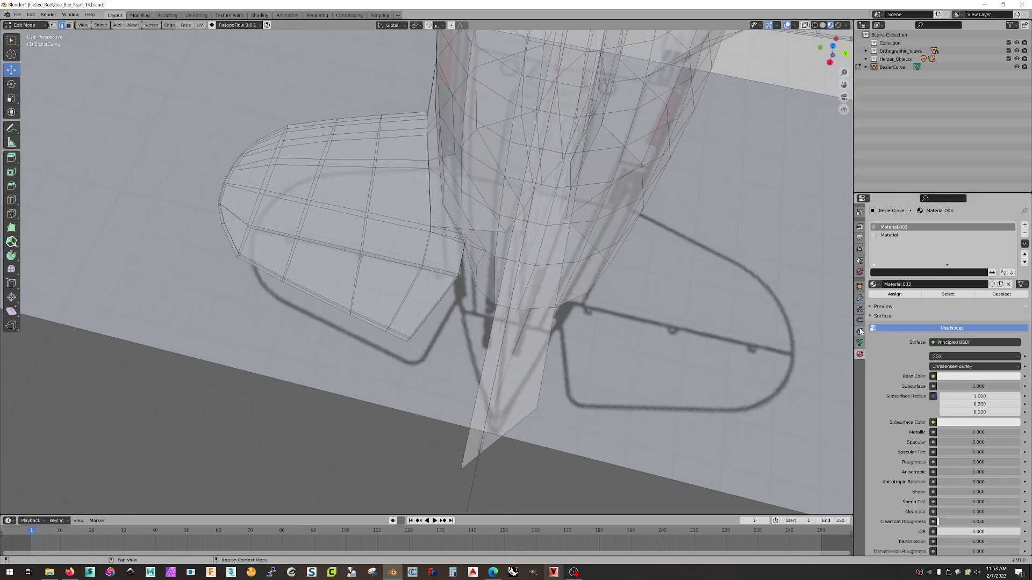
click(860, 298)
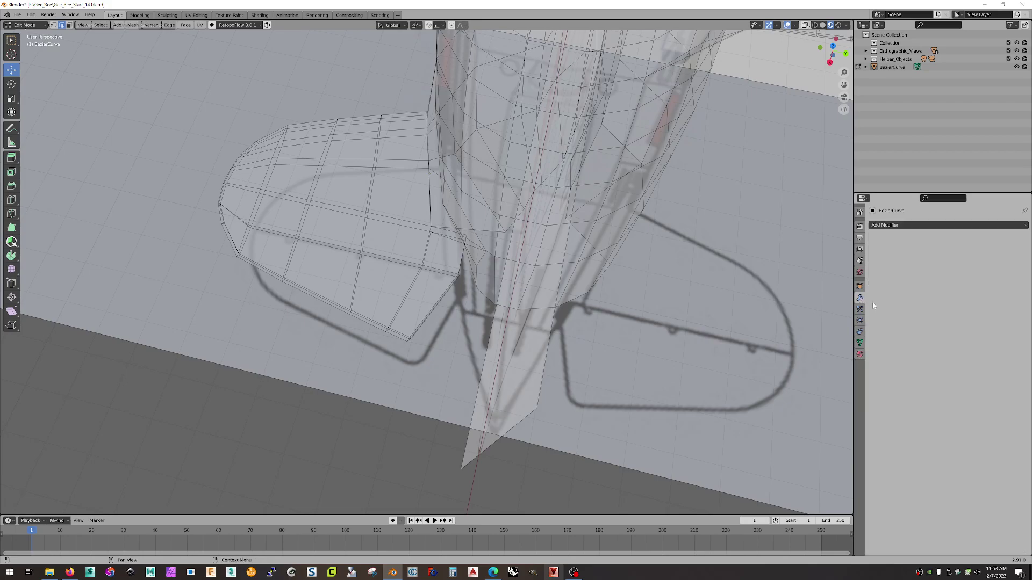
scroll(509, 221, down, 6)
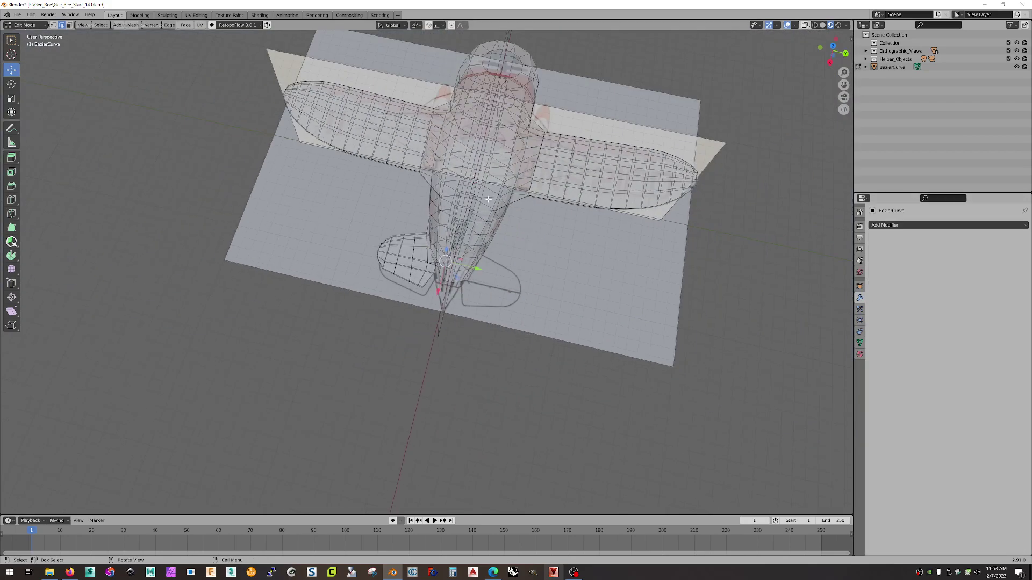
key(Tab)
click(489, 208)
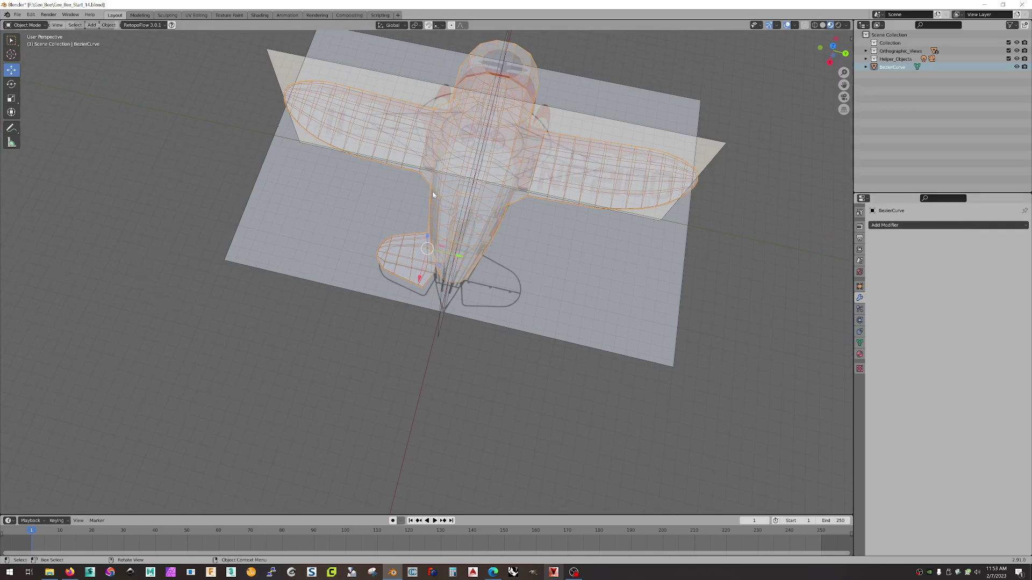
middle_drag(485, 223, 515, 229)
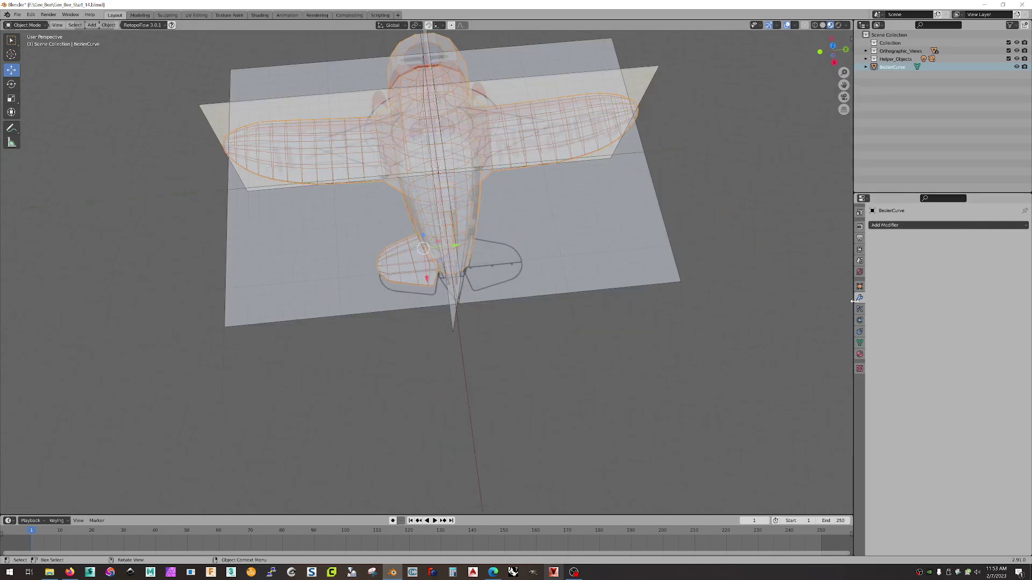
click(928, 226)
click(860, 365)
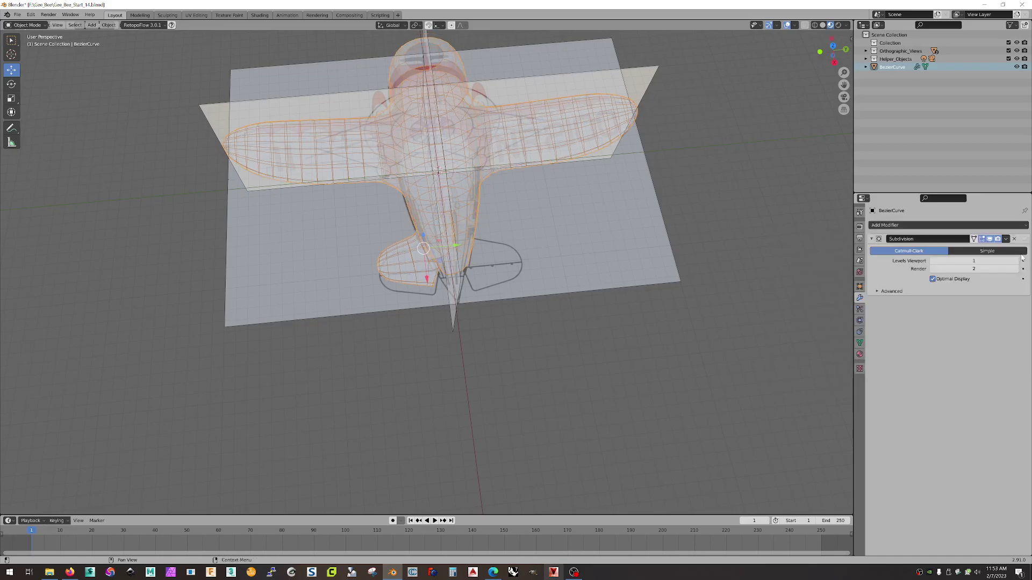
middle_drag(671, 323, 390, 307)
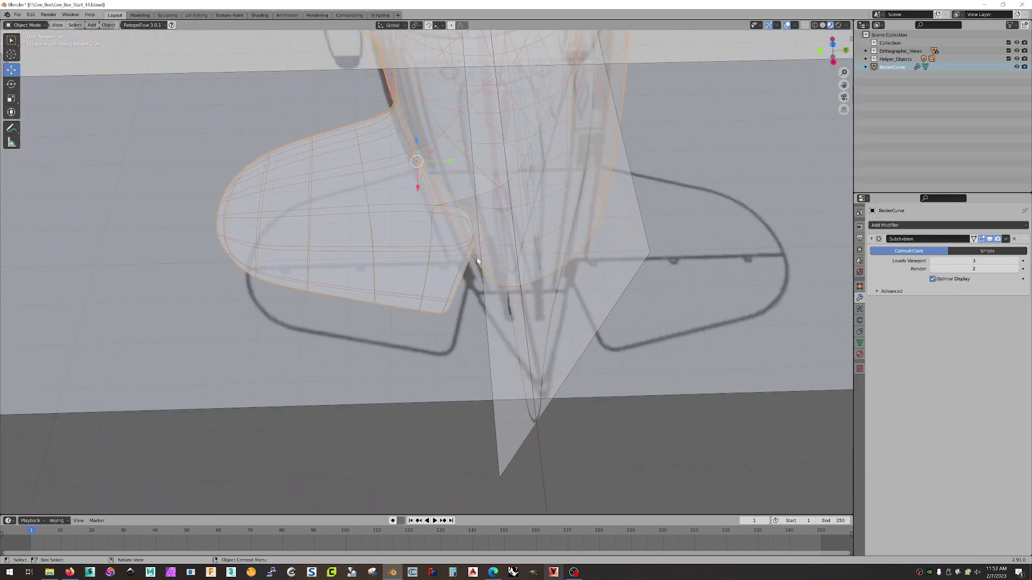
middle_drag(483, 268, 501, 324)
Set the Subdivision modifier's viewport level to 0.
click(933, 261)
click(933, 261)
click(933, 261)
middle_drag(697, 395, 720, 305)
scroll(642, 318, down, 3)
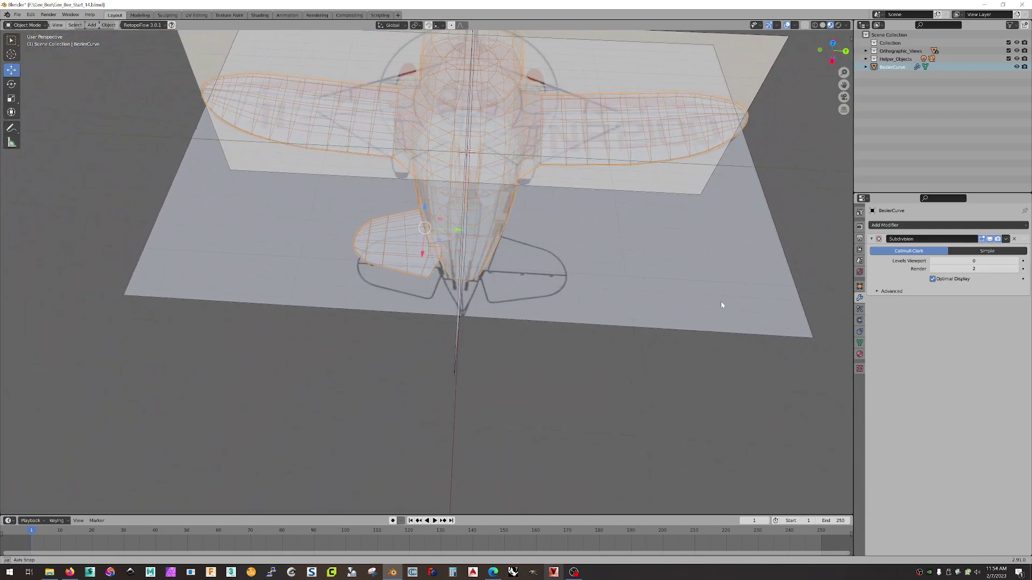
Open the Gee Bee reference photos in JPEGView, examine the stabilizer and tail shape, and return to Blender.
click(49, 572)
click(409, 306)
double_click(409, 309)
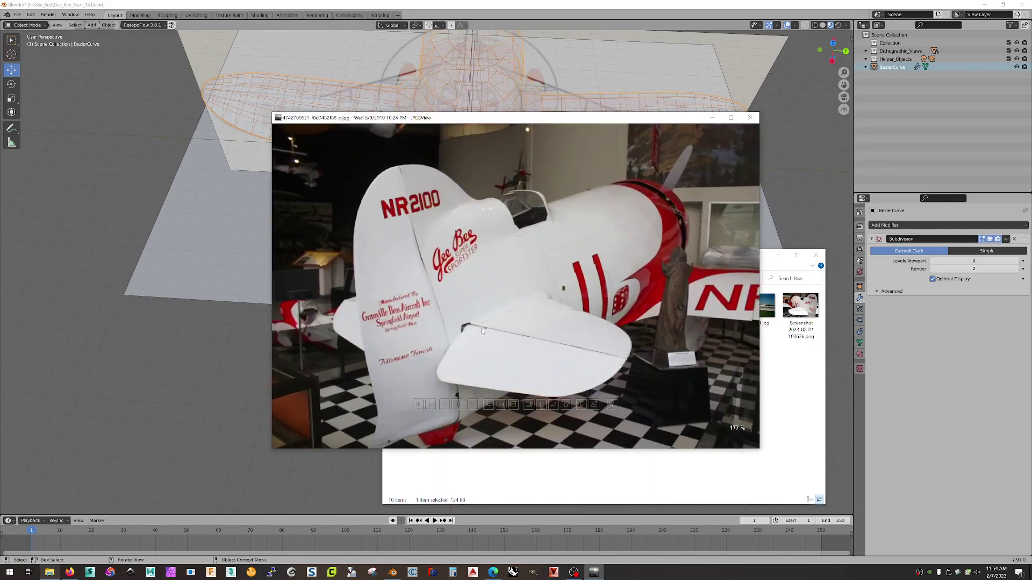
scroll(486, 330, up, 2)
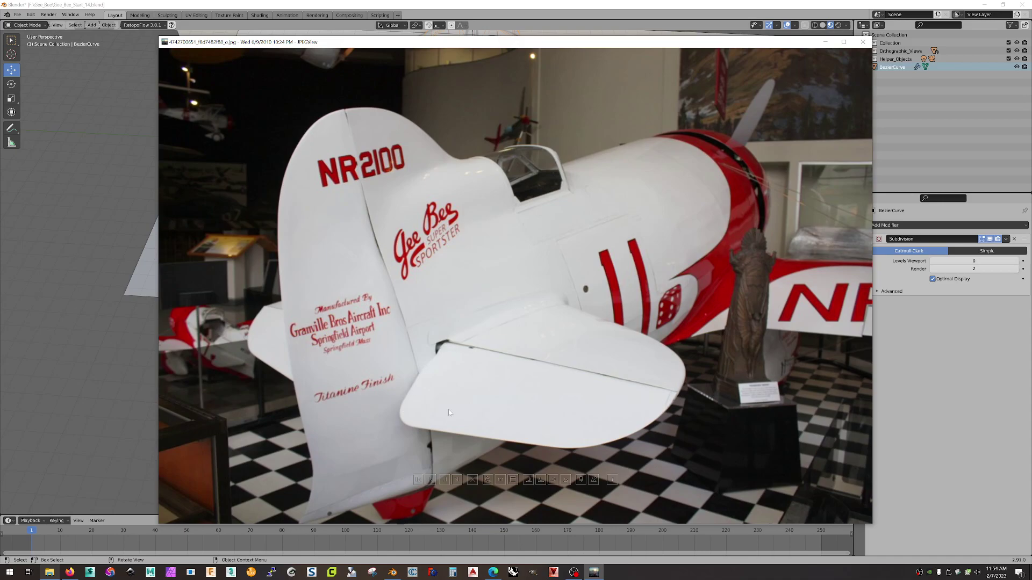
key(Right)
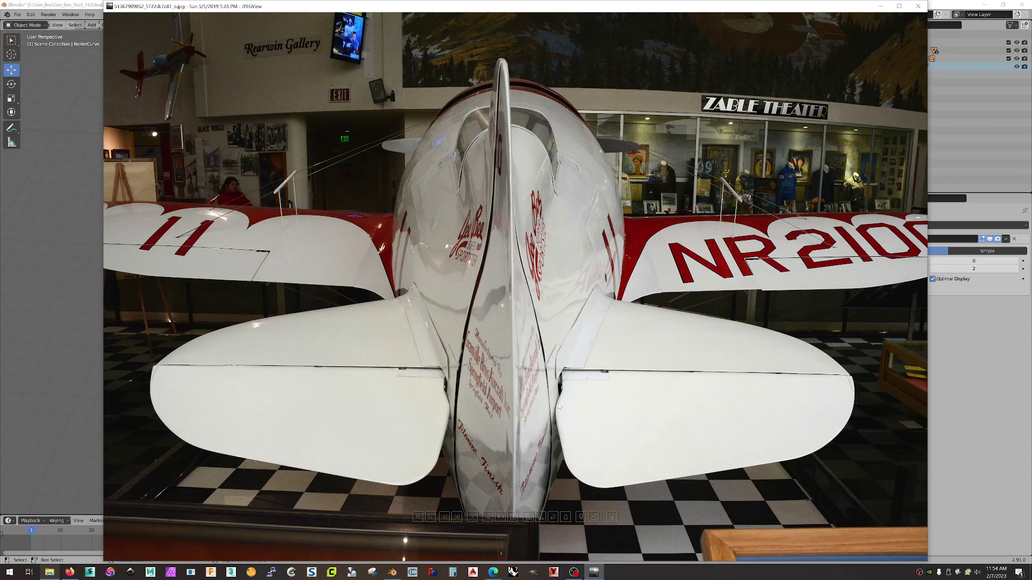
key(Right)
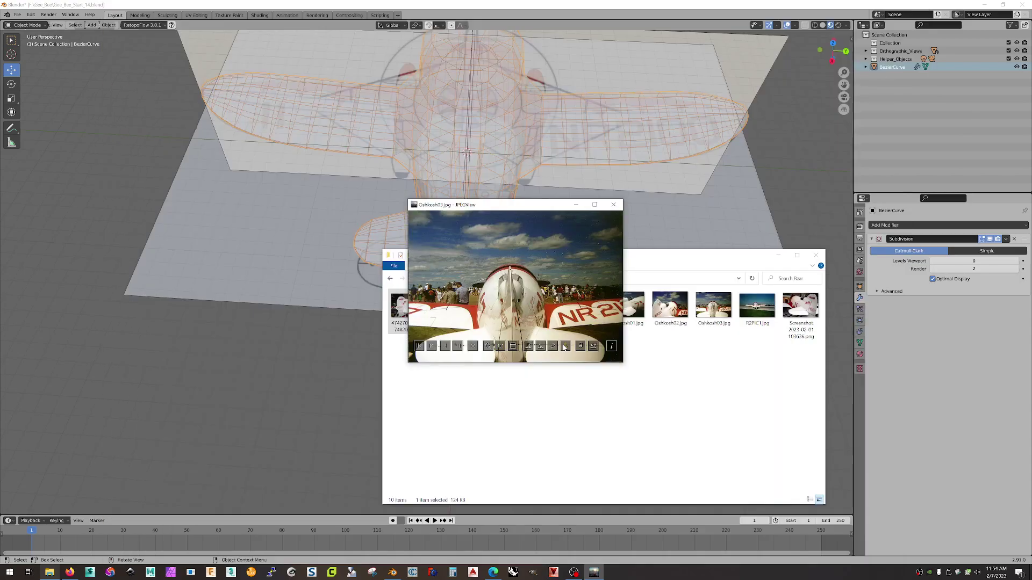
key(Left)
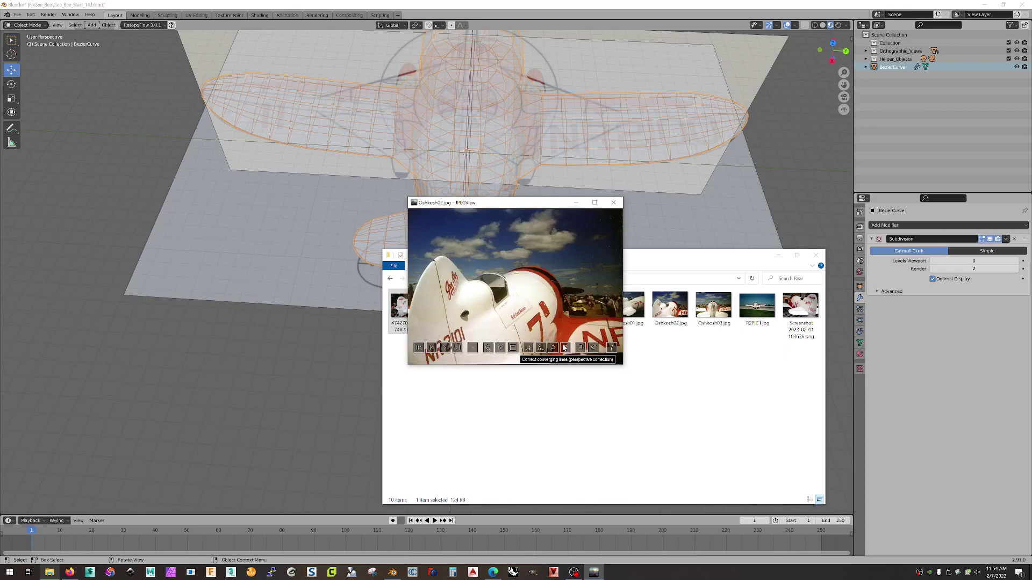
key(Left)
key(Left)
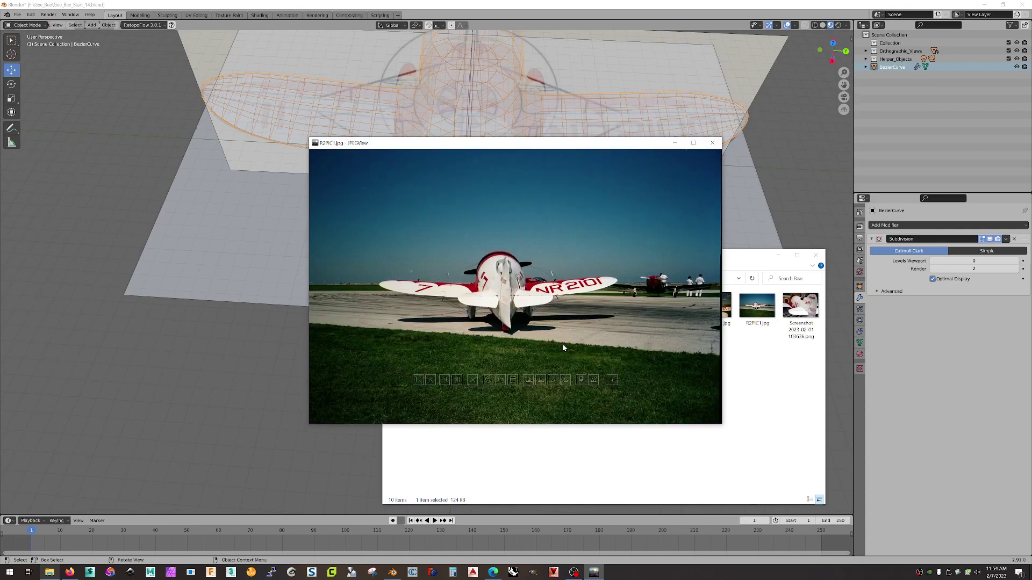
key(Left)
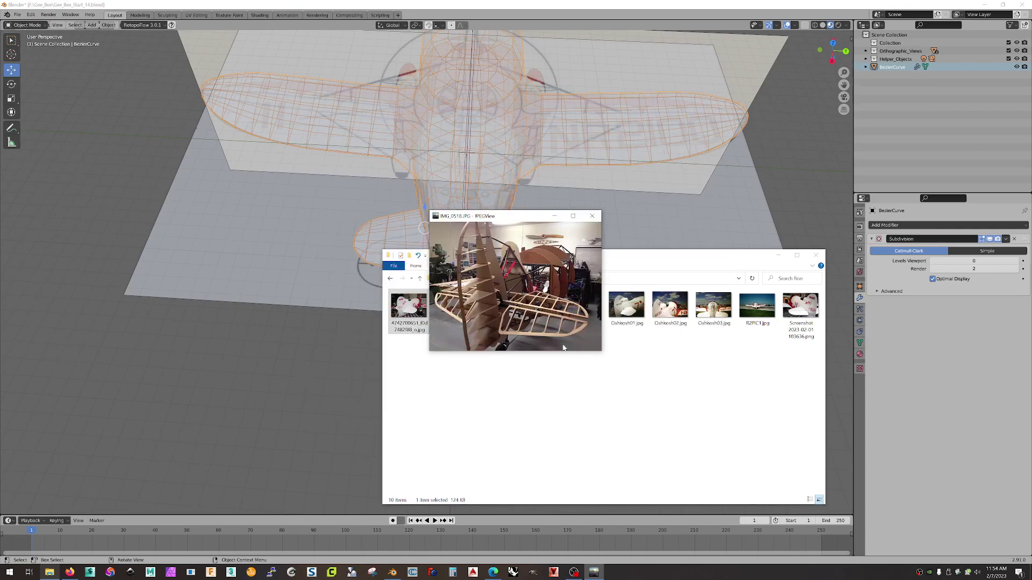
click(809, 6)
scroll(544, 319, up, 4)
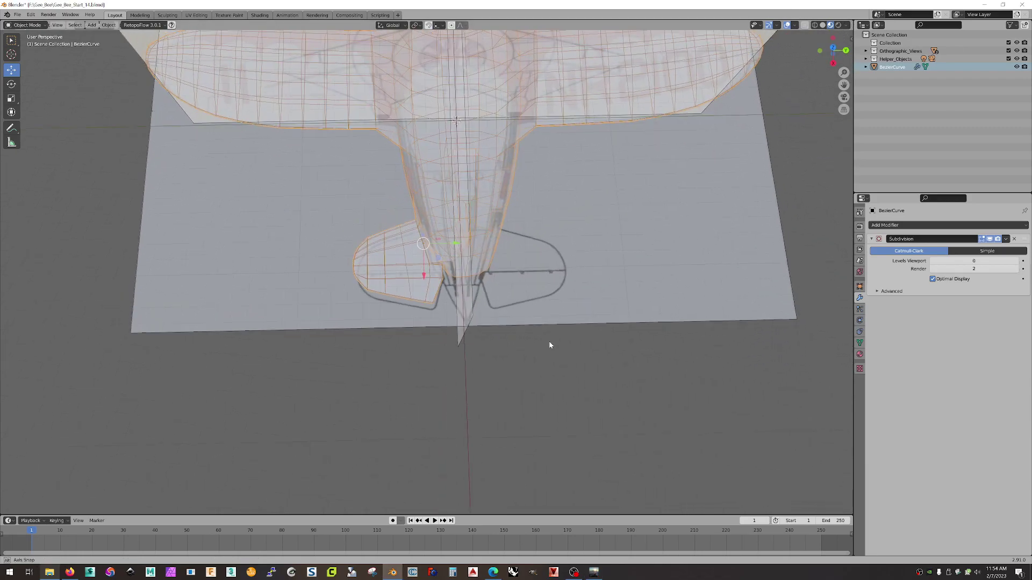
In Edit Mode, adjust the stabilizer's inner rear vertices along the Y axis toward the reference outline.
middle_drag(550, 352, 445, 316)
scroll(487, 280, up, 6)
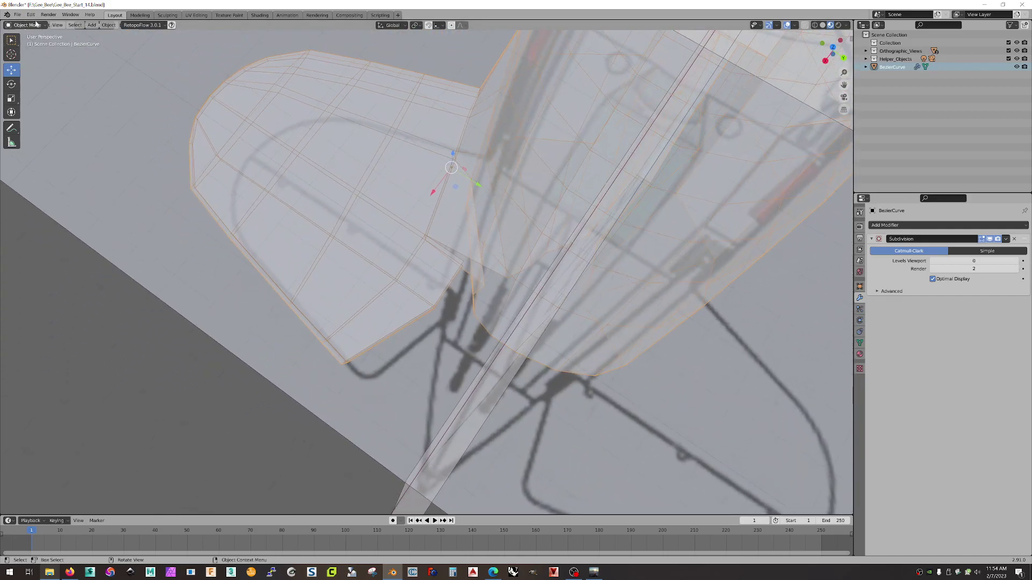
key(Tab)
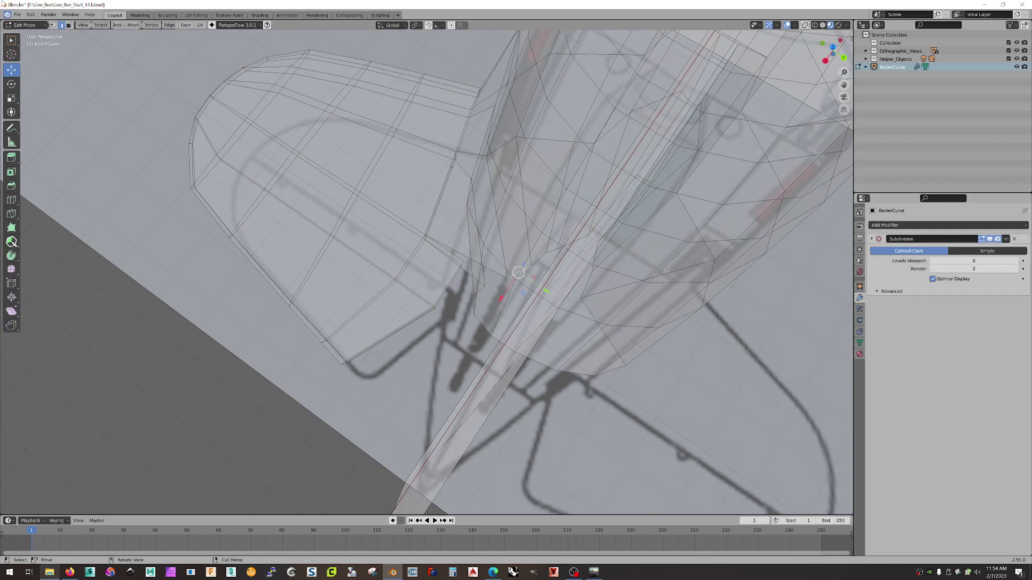
key(1)
click(439, 328)
key(g)
key(y)
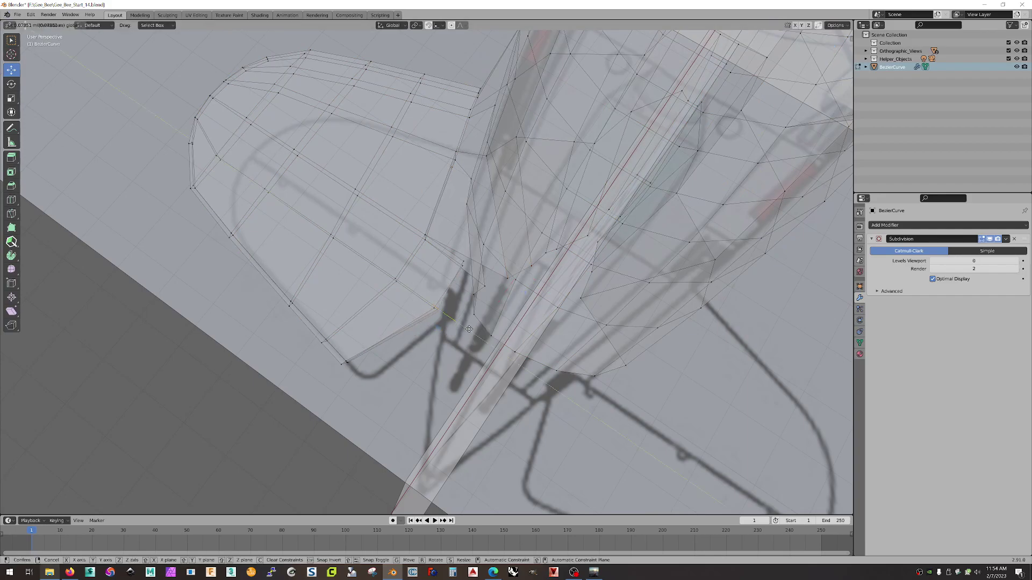
click(468, 328)
mouse_move(469, 328)
middle_down()
mouse_move(481, 320)
mouse_move(455, 344)
middle_up()
drag(455, 344, 435, 276)
drag(471, 305, 477, 309)
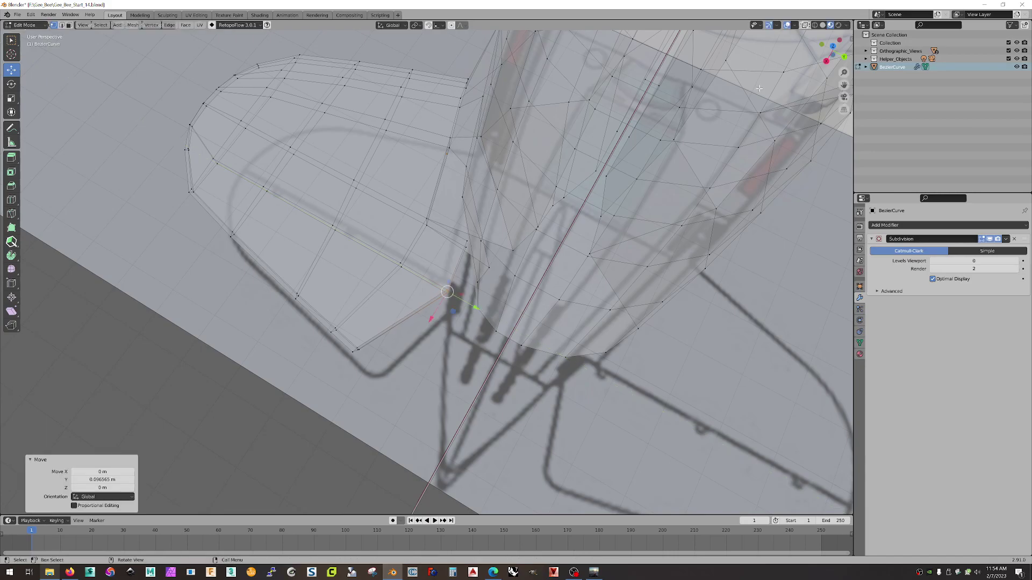
In top view, move the selected inner rear vertices along Y to line up with the stabilizer's inboard reference edge.
click(833, 46)
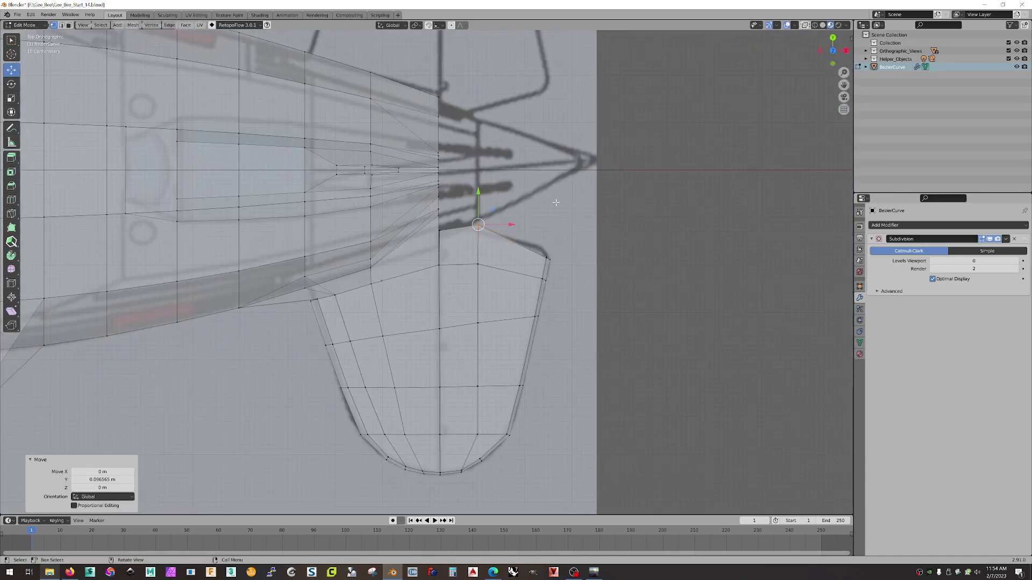
key(g)
key(y)
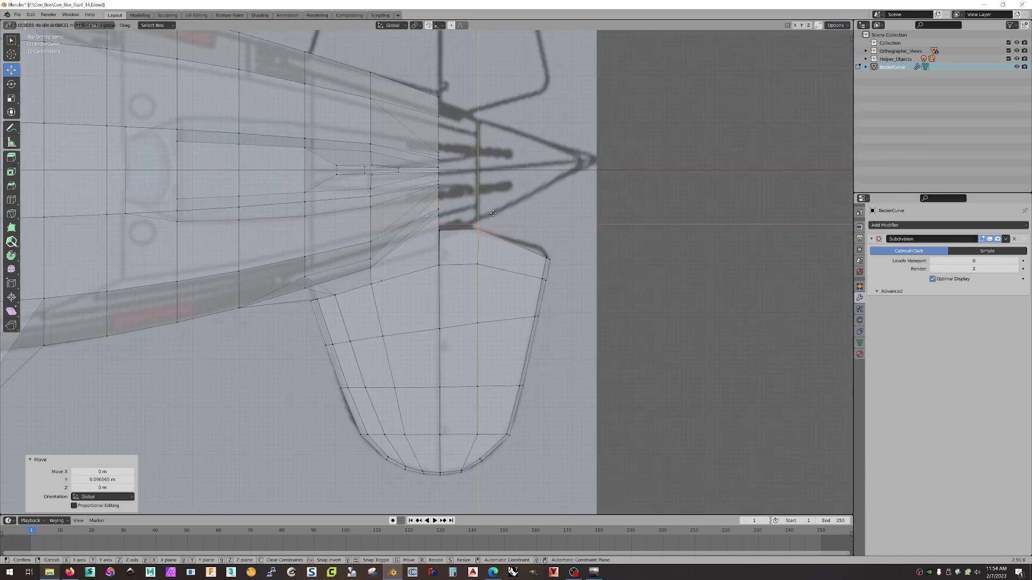
click(493, 214)
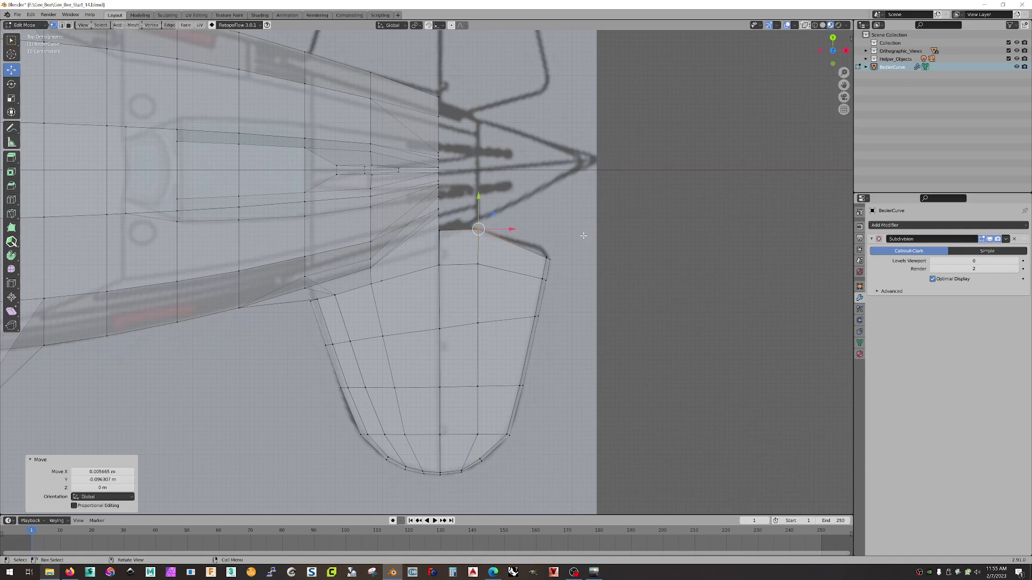
Move the stabilizer's trailing inboard corner vertices in the top view onto the reference outline's corner.
click(555, 272)
key(g)
key(shift+z)
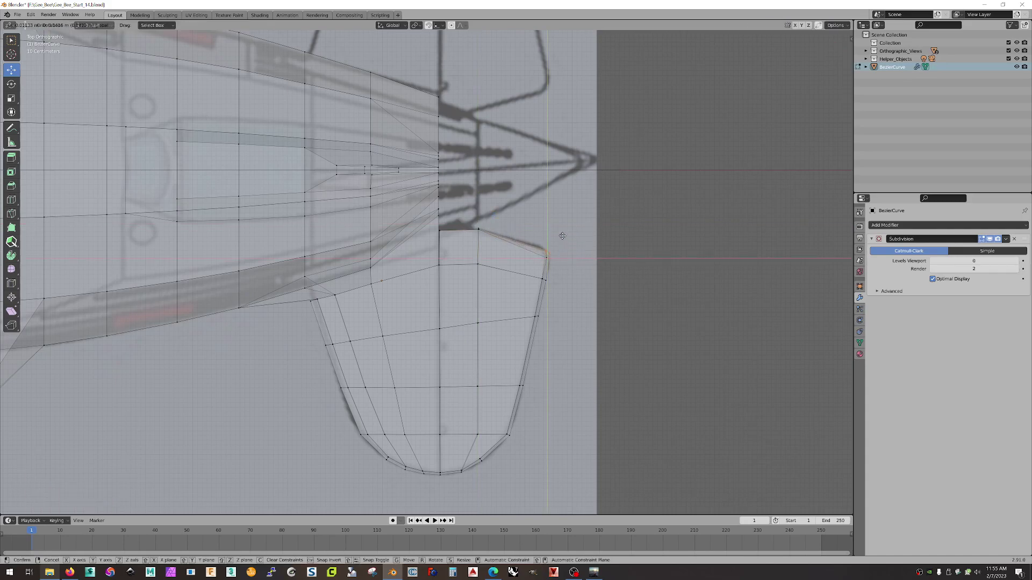
right_click(562, 236)
key(alt+z)
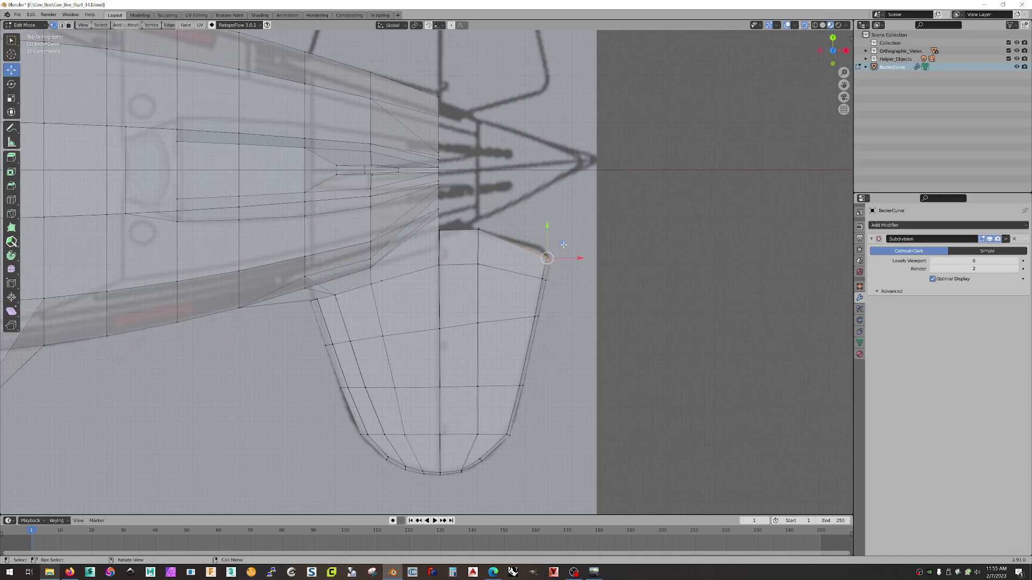
key(g)
key(y)
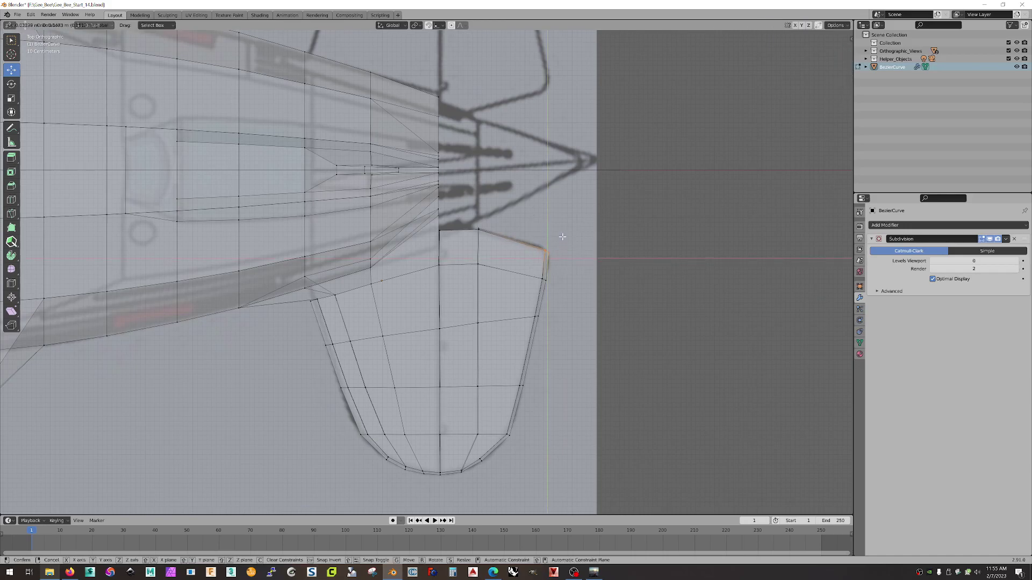
click(562, 237)
Fine-tune the individual vertices of the trailing inboard corner so the edge strip follows the reference outline.
scroll(604, 239, up, 5)
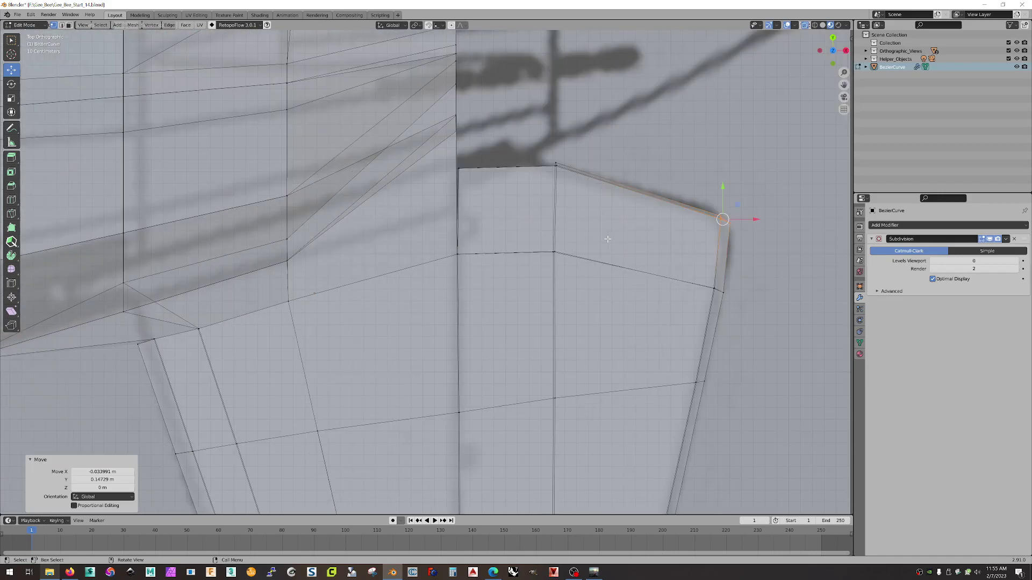
drag(670, 220, 728, 218)
key(g)
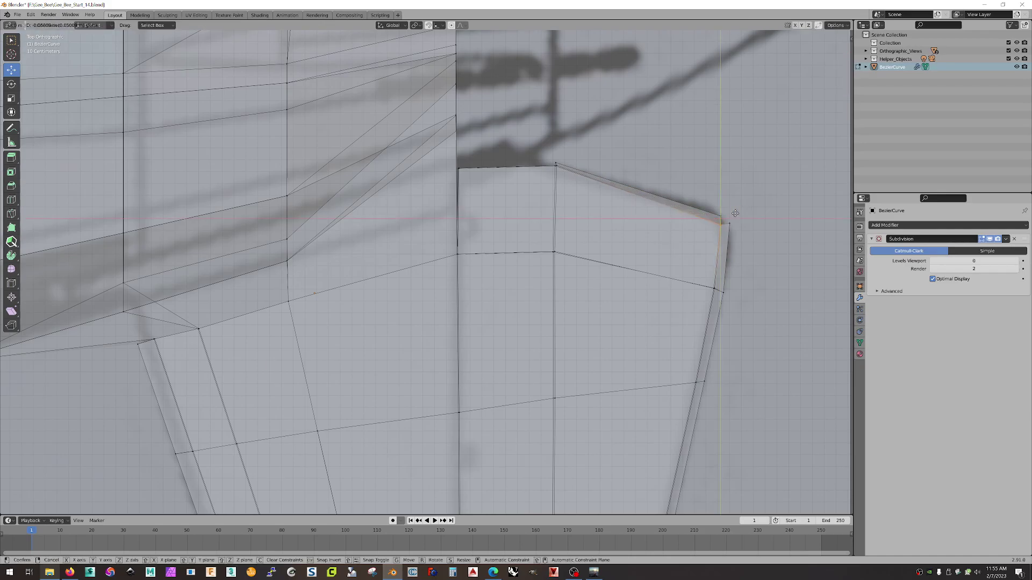
click(735, 208)
drag(715, 218, 735, 198)
drag(759, 206, 723, 222)
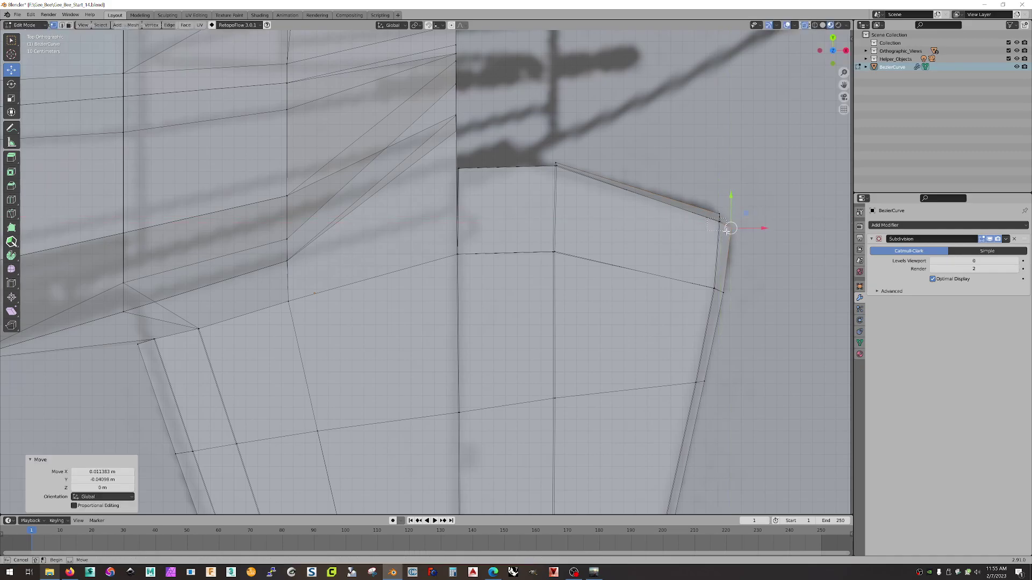
click(718, 221)
drag(736, 208, 736, 212)
click(717, 218)
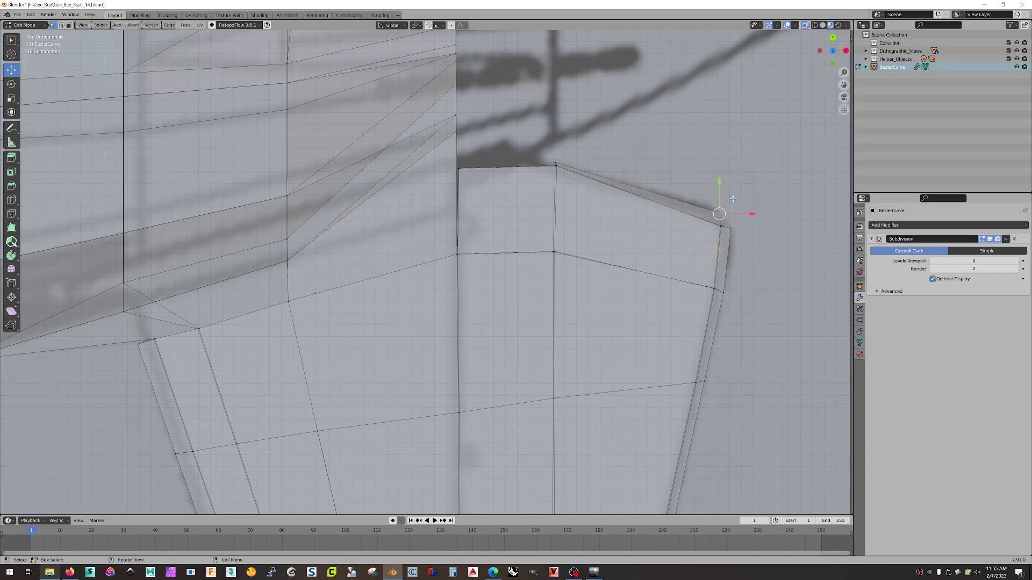
drag(734, 200, 734, 207)
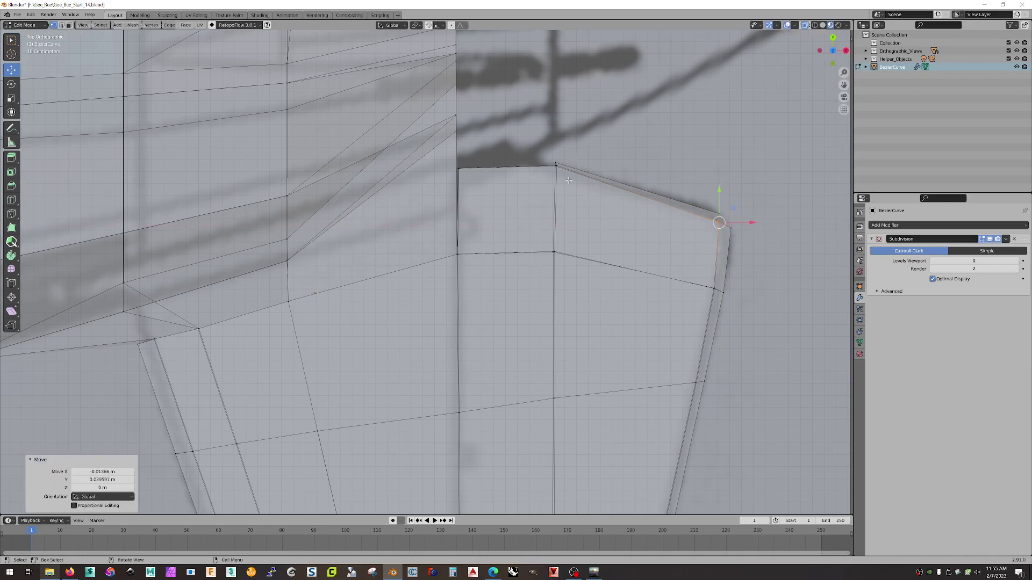
Move the forward inner-edge vertices outboard along Y and reposition the adjacent rear ones to reshape the stabilizer's root edge.
click(557, 167)
drag(556, 133, 556, 142)
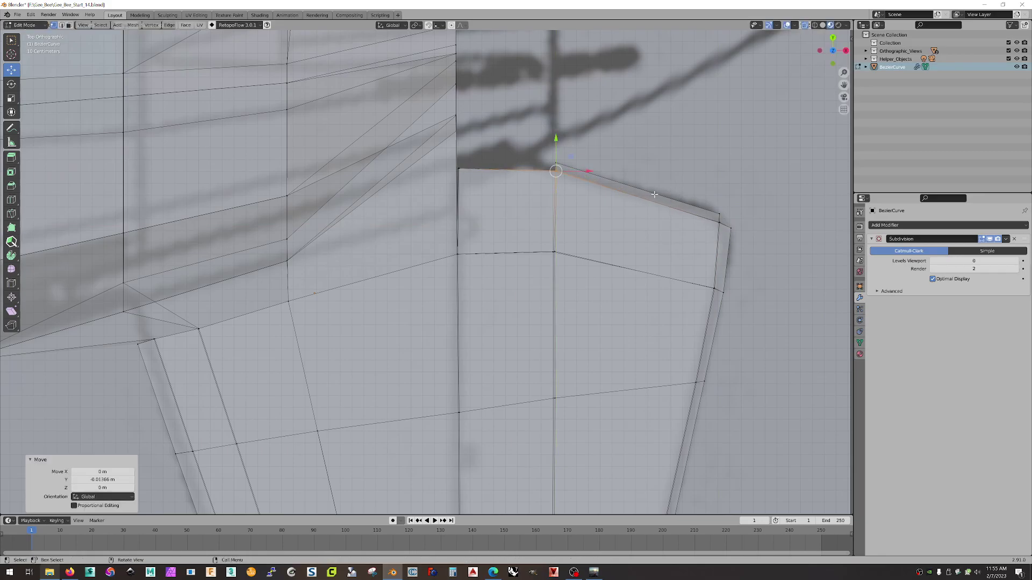
click(458, 178)
drag(459, 136, 472, 170)
click(566, 138)
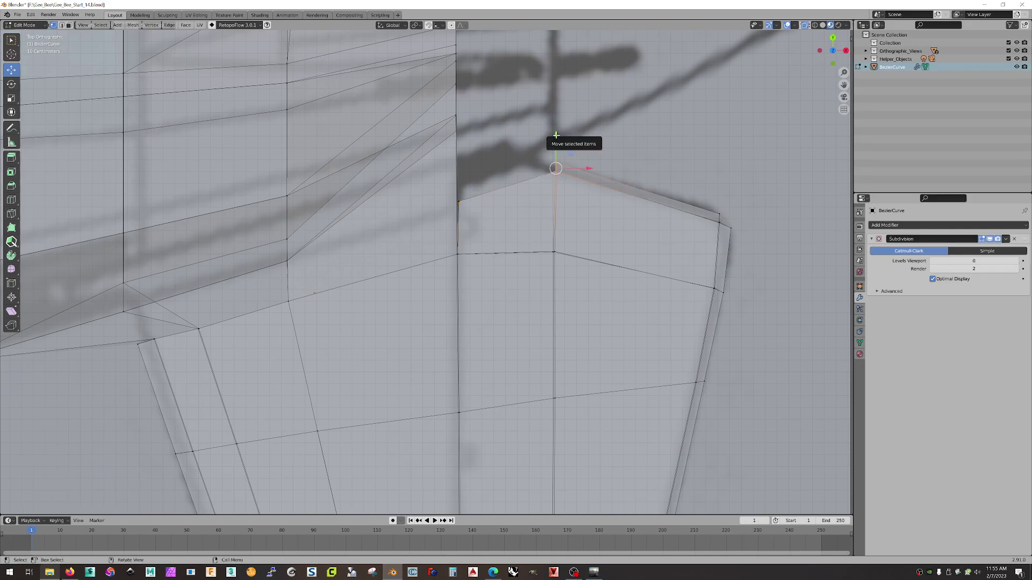
key(g)
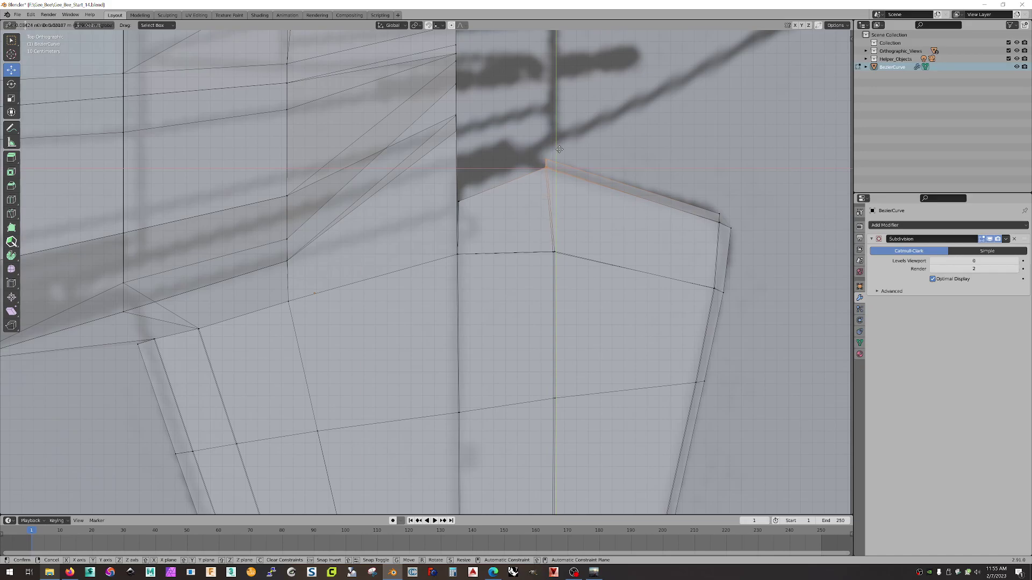
click(559, 149)
Shift the spanwise row of vertices behind the stabilizer's center line along X into an even curve toward the tip.
click(555, 252)
drag(568, 253, 579, 252)
scroll(680, 263, down, 7)
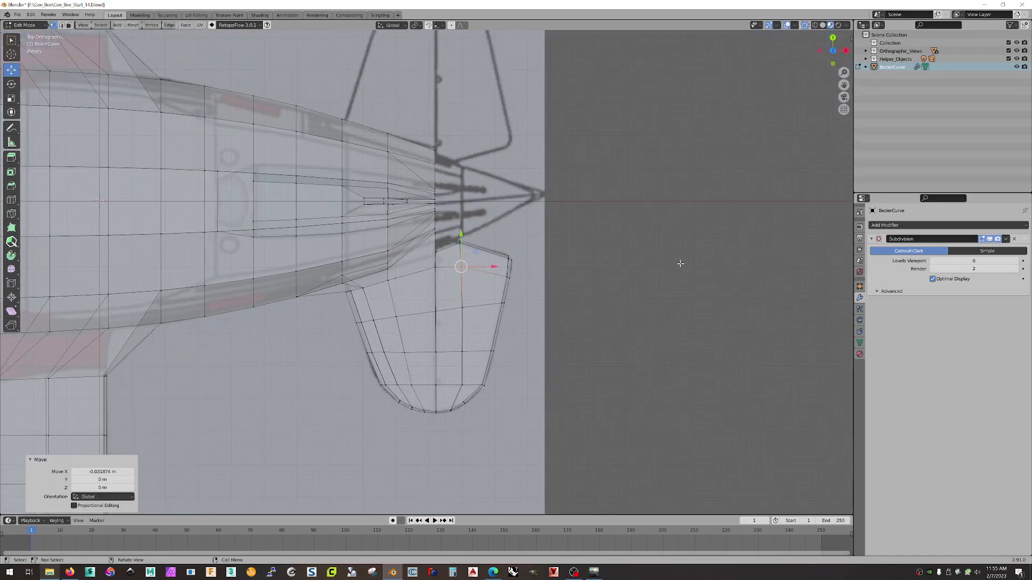
drag(480, 293, 452, 388)
drag(495, 349, 469, 318)
click(11, 84)
click(619, 300)
scroll(569, 305, up, 3)
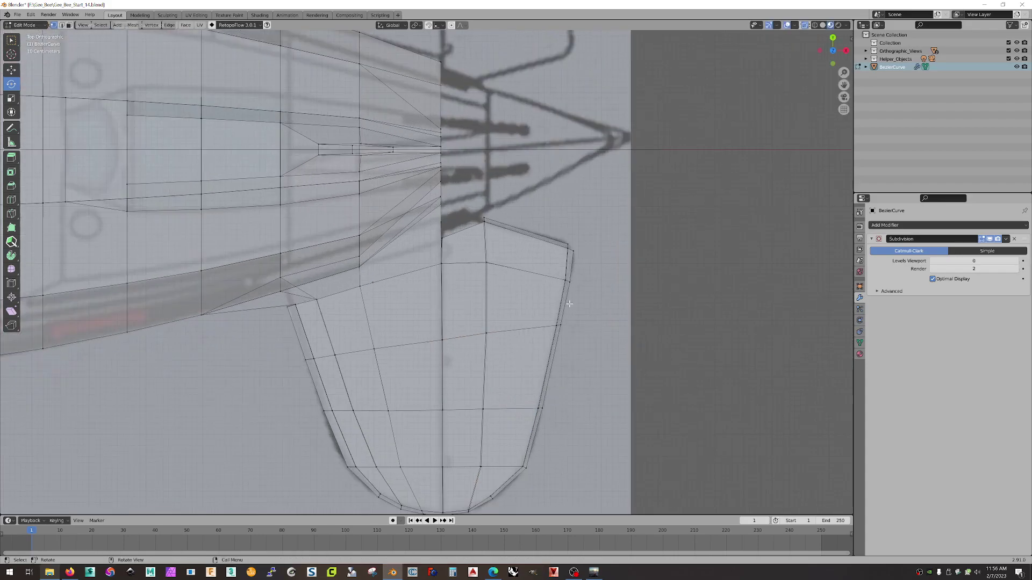
click(488, 461)
click(11, 70)
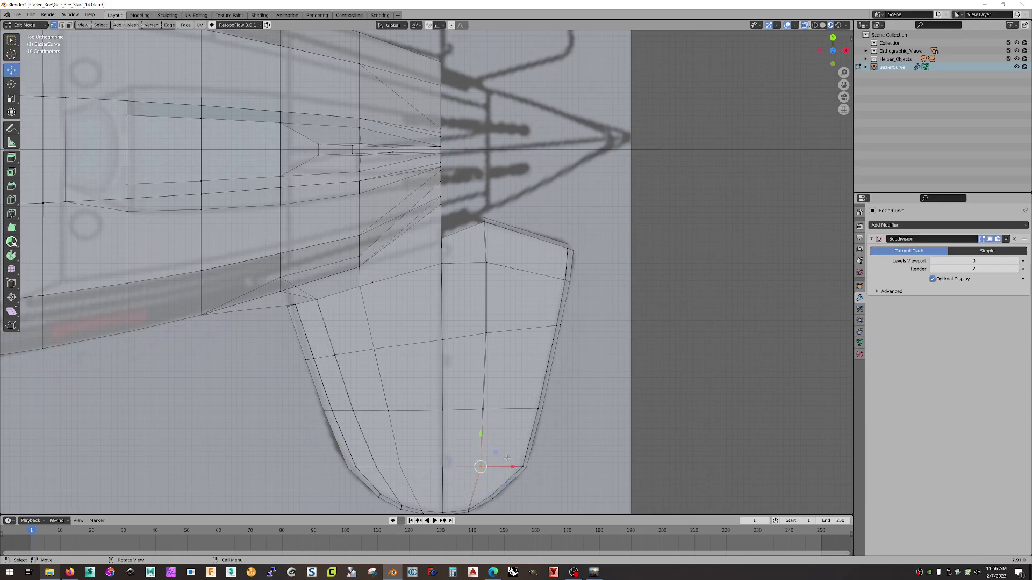
drag(512, 467, 491, 467)
Examine the stabilizer root and tail joint in perspective and in top view against the reference drawing.
scroll(581, 290, down, 5)
middle_drag(580, 291, 472, 302)
scroll(494, 247, up, 8)
middle_drag(521, 187, 489, 215)
scroll(489, 214, down, 3)
scroll(511, 253, down, 6)
middle_drag(546, 229, 614, 231)
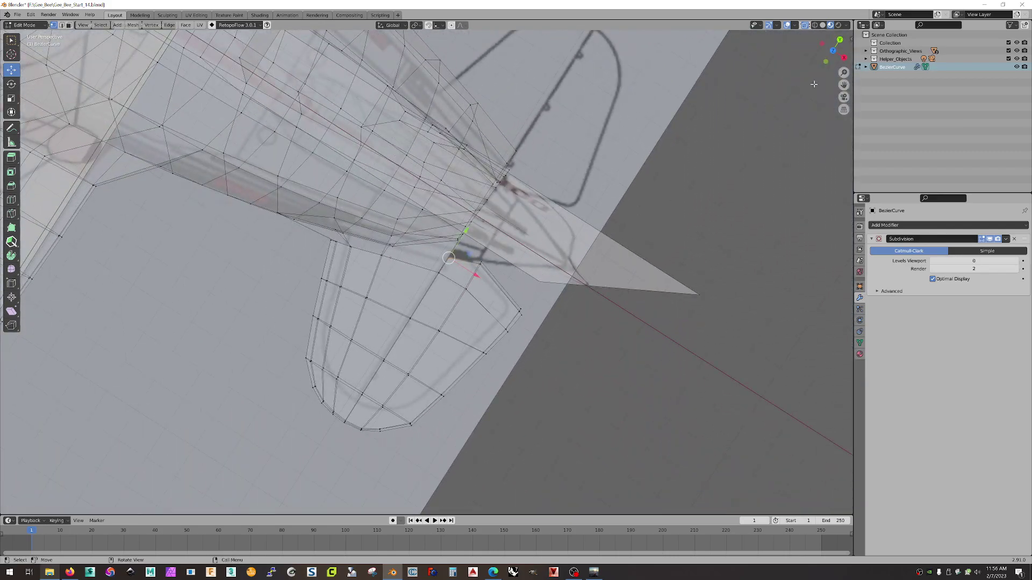
click(832, 51)
middle_drag(702, 115, 843, 127)
click(833, 49)
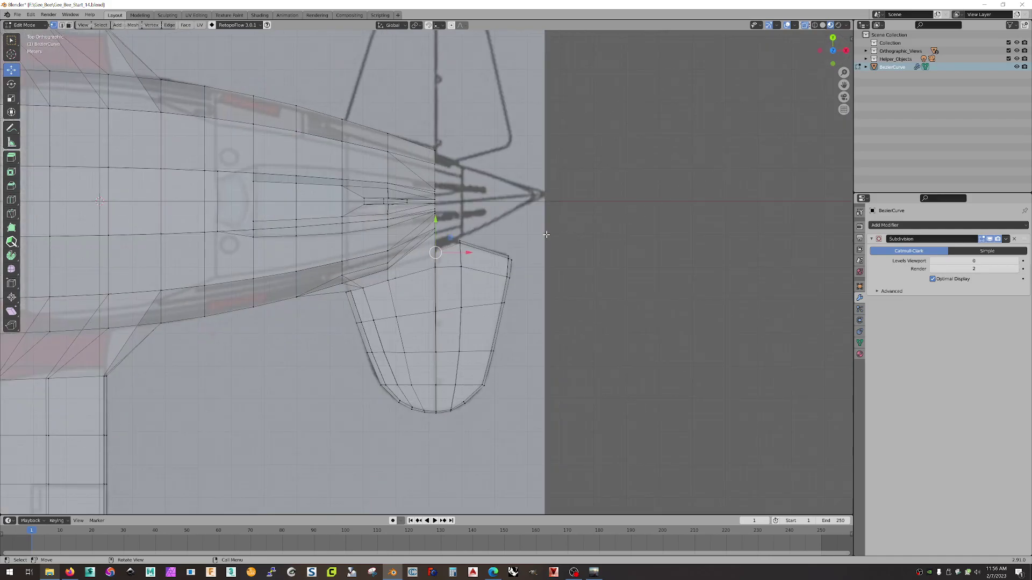
scroll(537, 230, up, 4)
scroll(540, 228, up, 1)
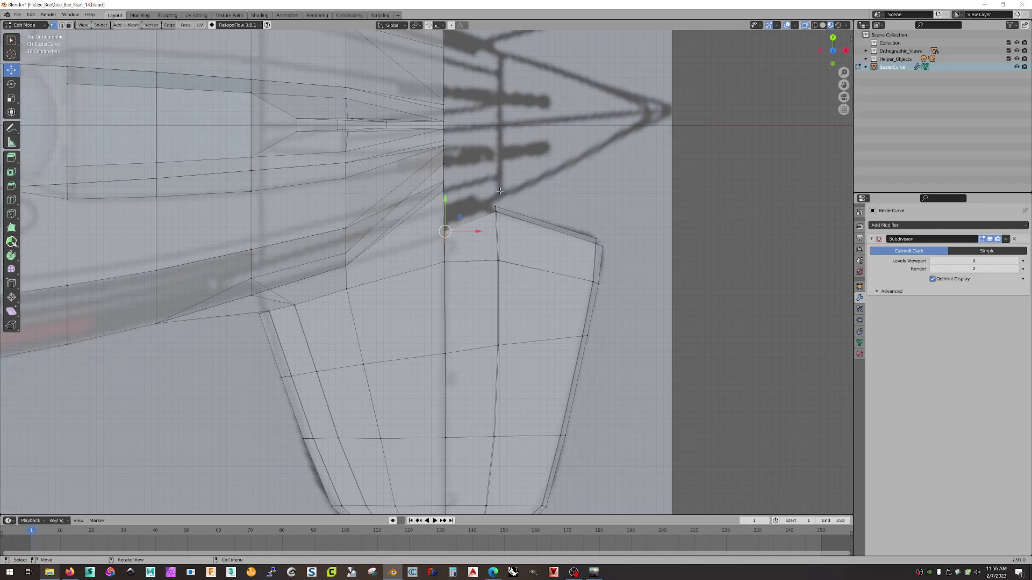
Bridge the upper and lower edges running from the stabilizer root into the fuselage with Bridge Edge Loops.
middle_drag(529, 201, 445, 188)
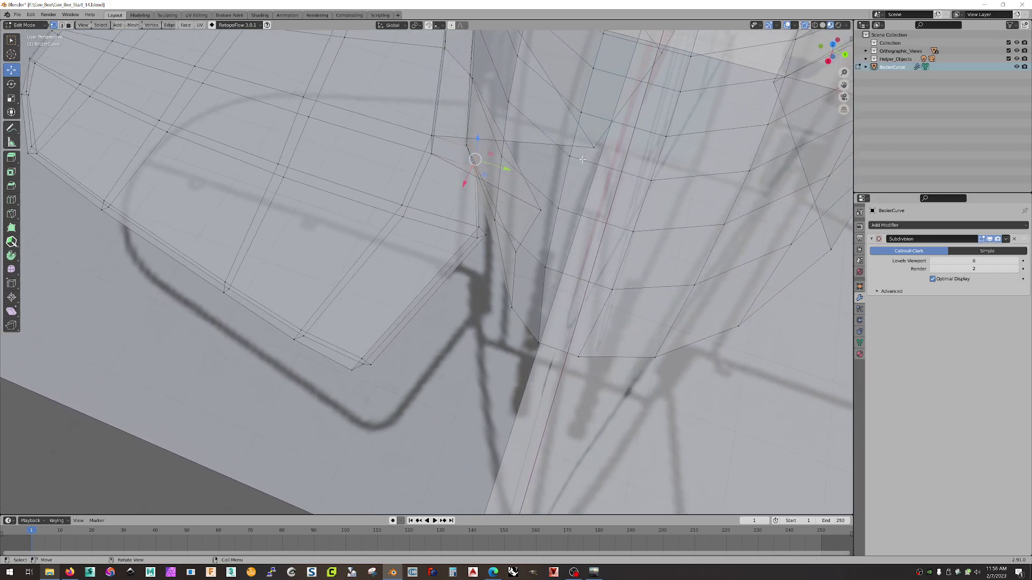
click(62, 26)
click(537, 143)
shift+click(517, 198)
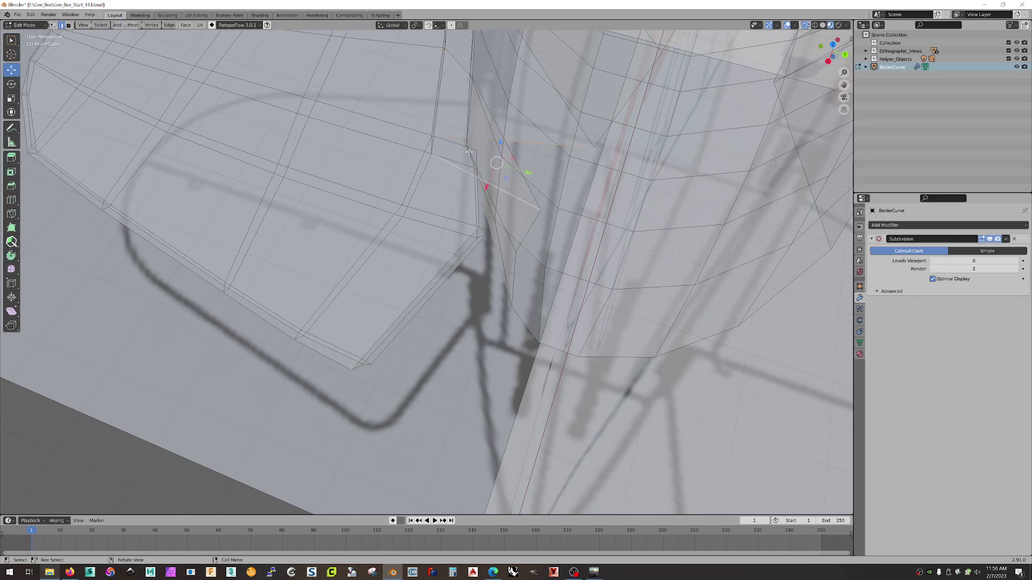
key(ctrl+e)
click(541, 143)
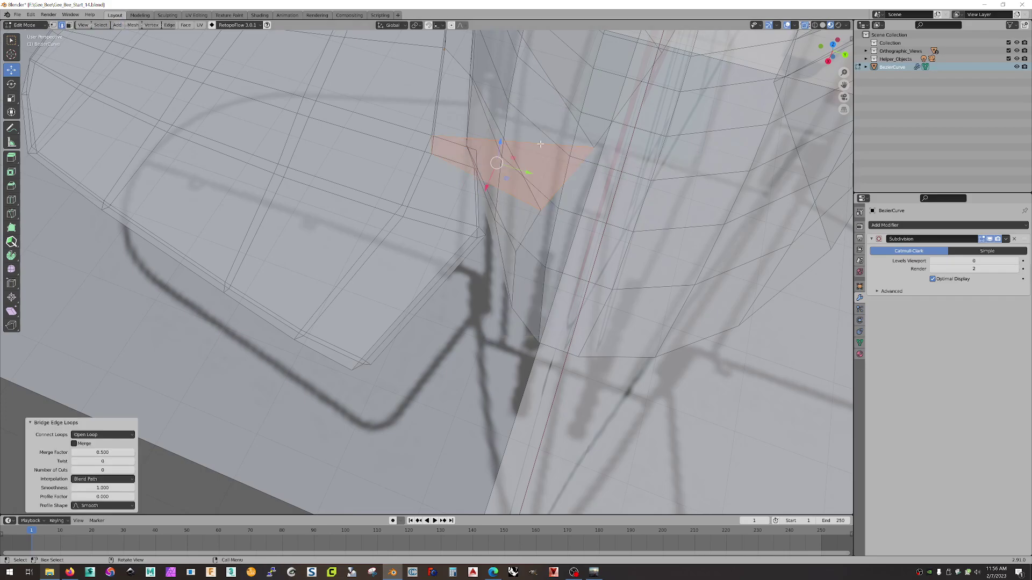
Extrude the bridge face's inner end edge in place and move it about 0.376 m along Y into the fuselage.
click(571, 175)
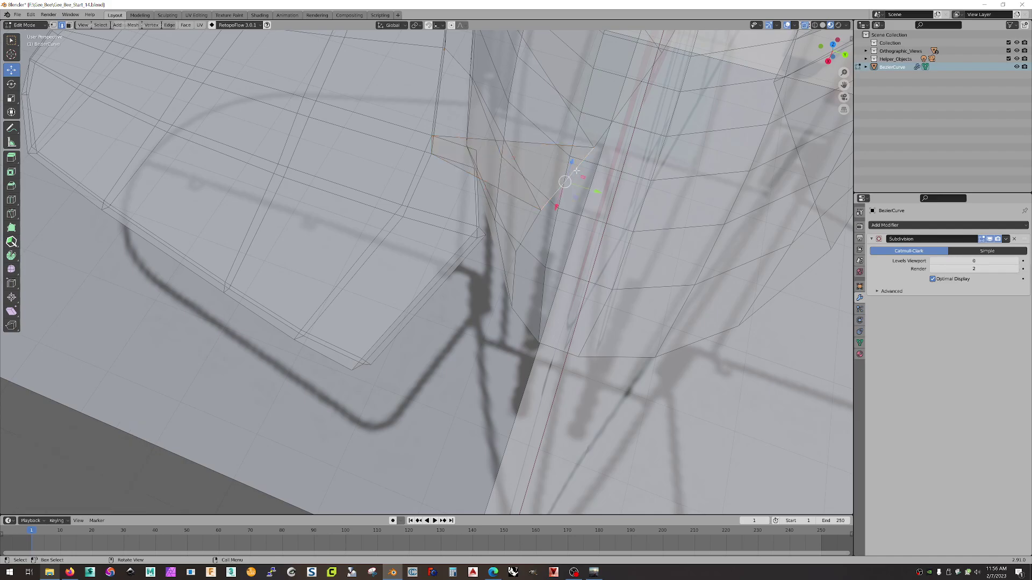
key(e)
right_click(623, 178)
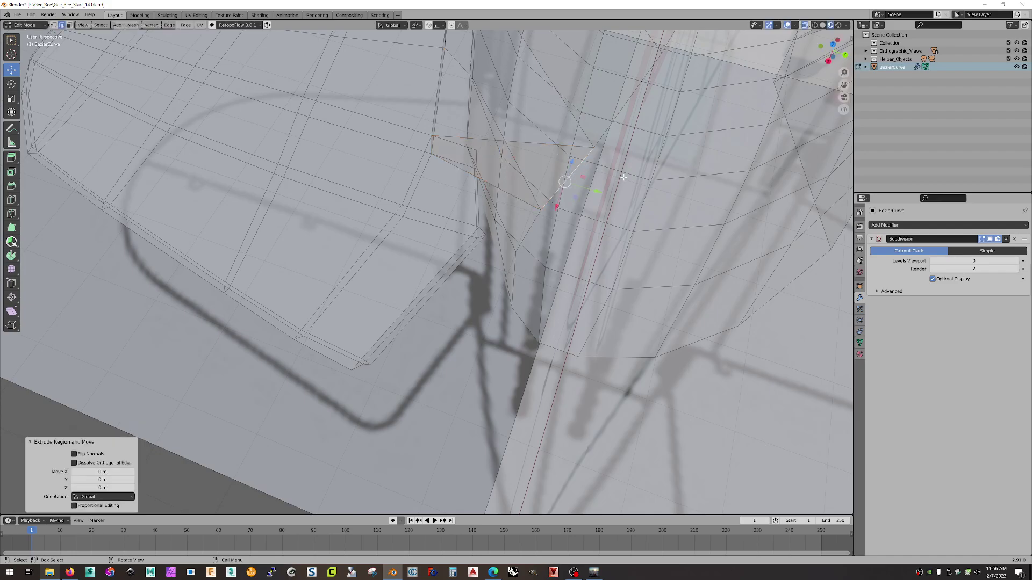
drag(593, 192, 635, 204)
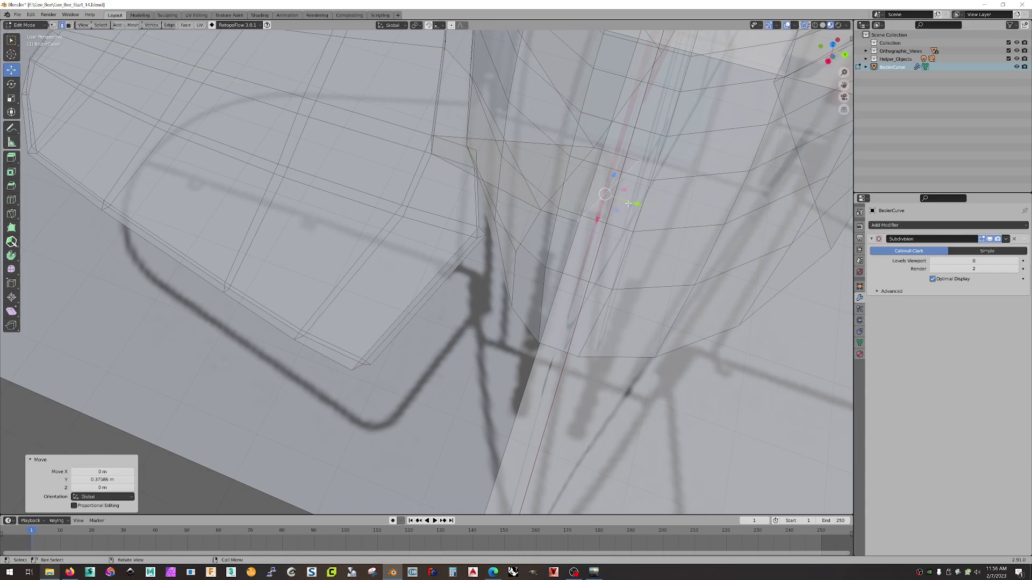
middle_drag(576, 165, 599, 160)
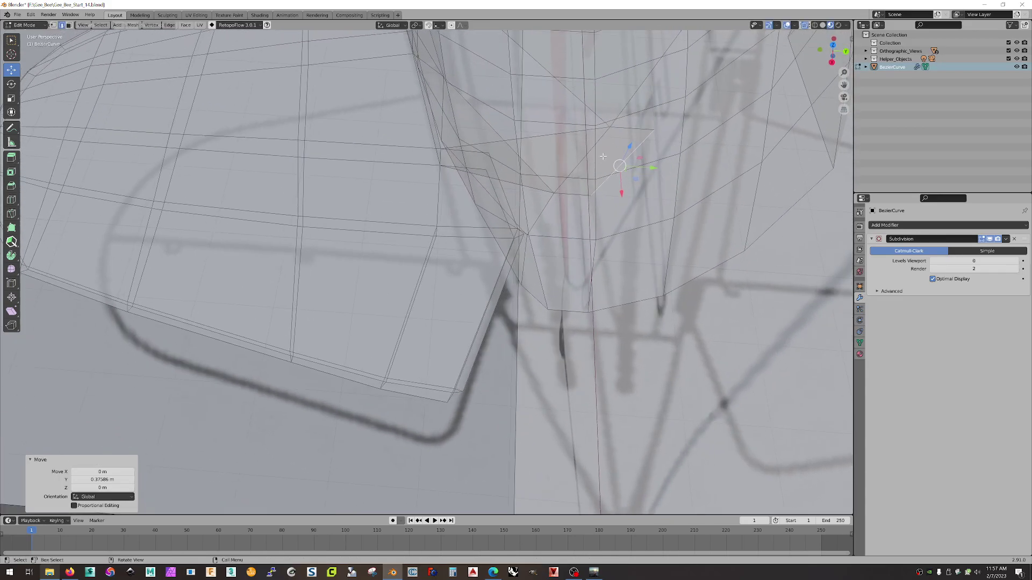
Delete the bridge face between the stabilizer root and the fuselage in face selection mode.
click(69, 25)
click(550, 157)
middle_drag(512, 156, 568, 199)
key(x)
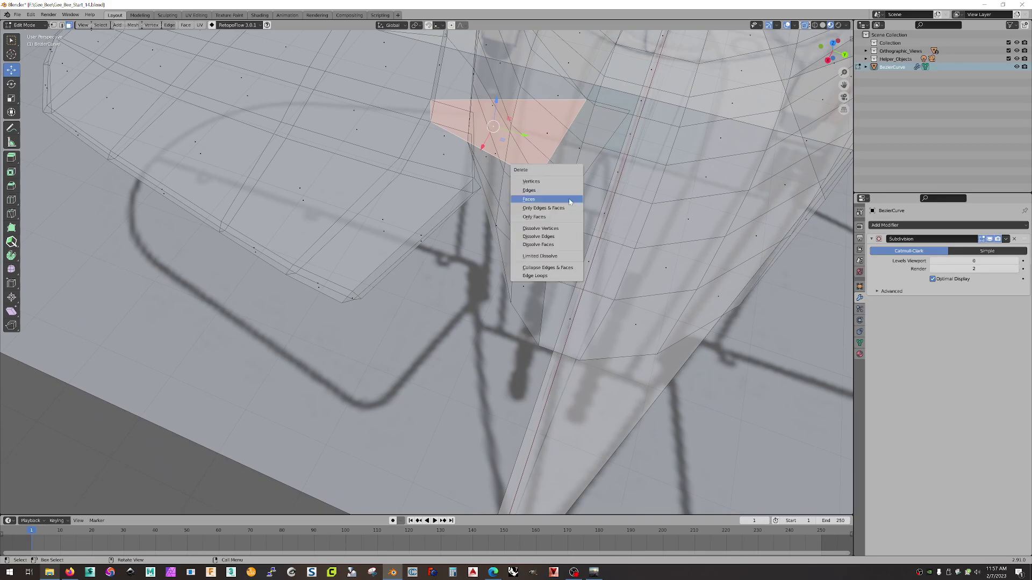
click(561, 201)
Bridge the upper and lower open edges at the stabilizer's inner rear end to close that side.
middle_drag(561, 201, 525, 197)
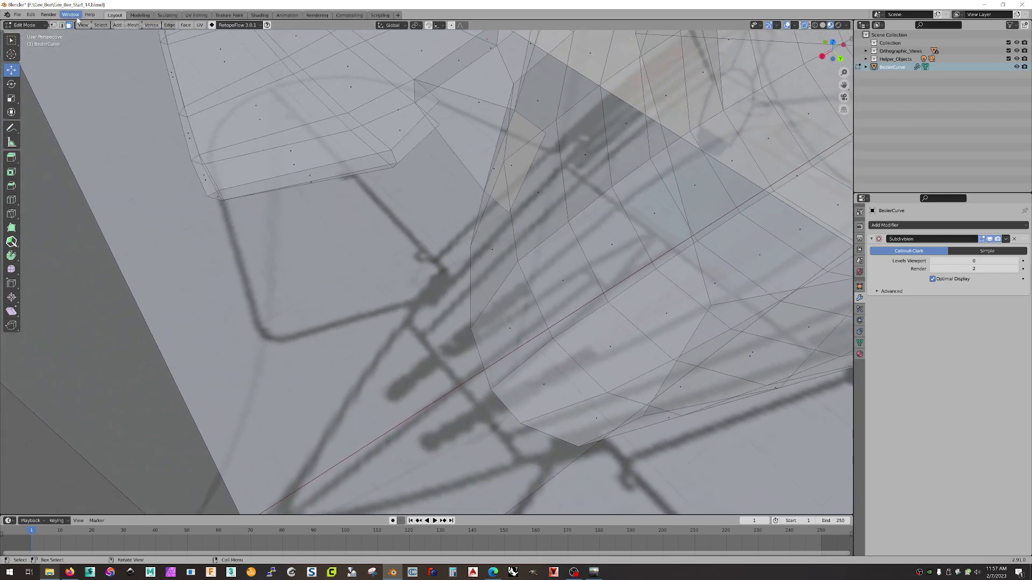
key(2)
click(412, 127)
shift+click(420, 143)
right_click(420, 143)
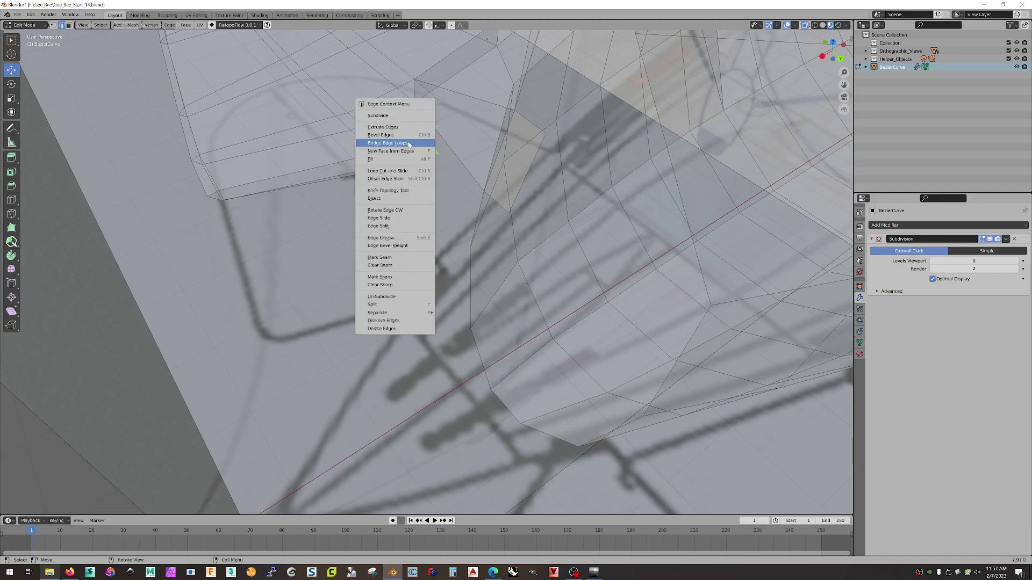
click(408, 143)
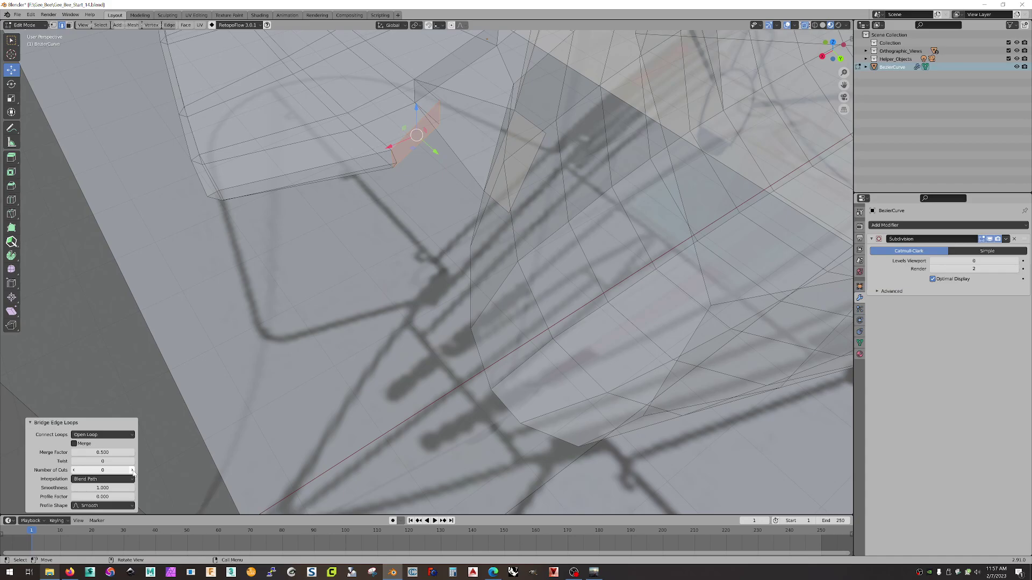
Move the bridged edge at the stabilizer's inner rear corner about 0.072 m along Y.
key(alt+a)
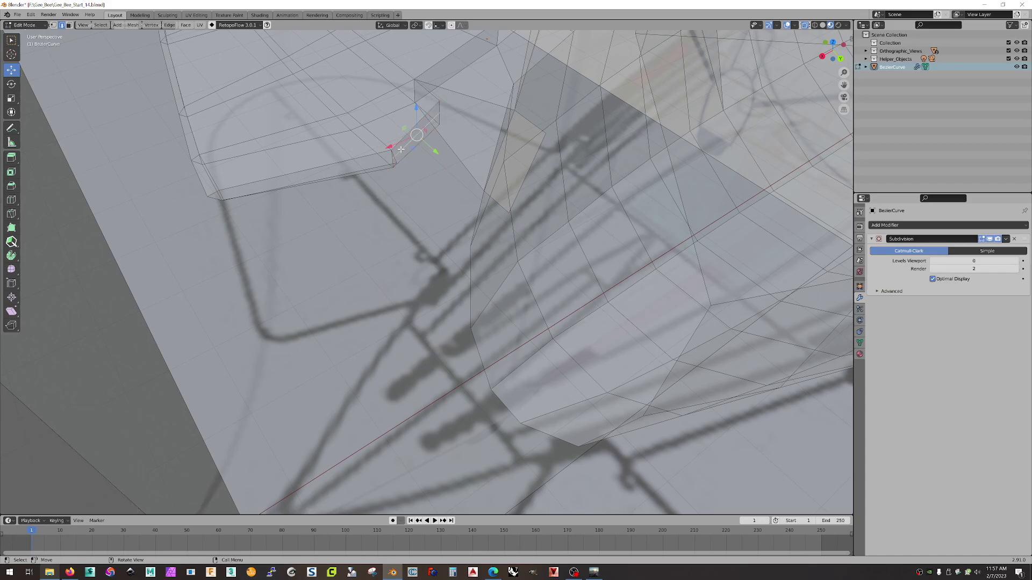
drag(434, 151, 422, 172)
middle_drag(422, 172, 381, 152)
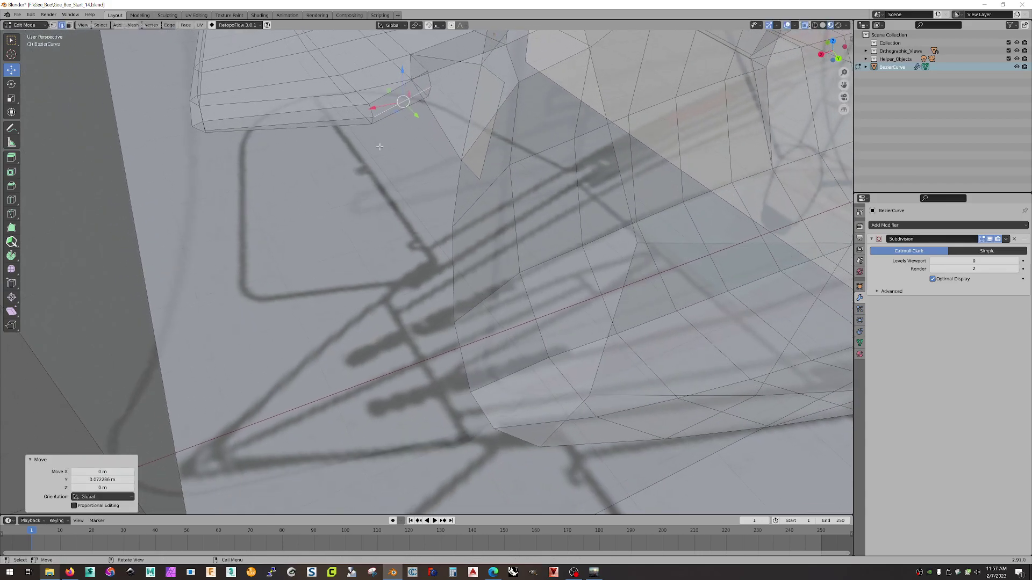
Merge the vertices at the stabilizer root's rear corner At Center in vertex selection mode.
key(1)
click(373, 118)
right_click(373, 117)
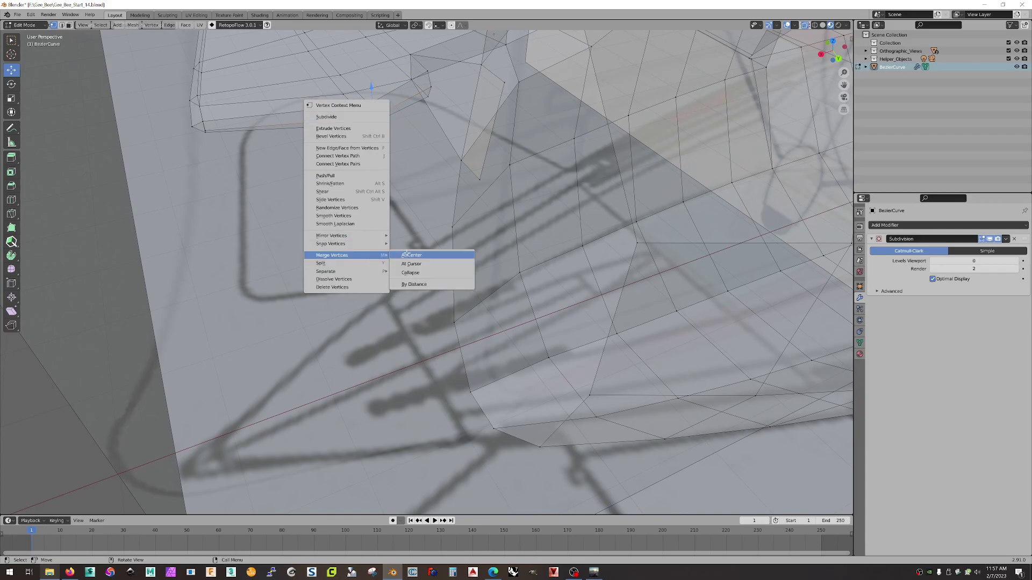
click(411, 254)
middle_drag(412, 254, 387, 110)
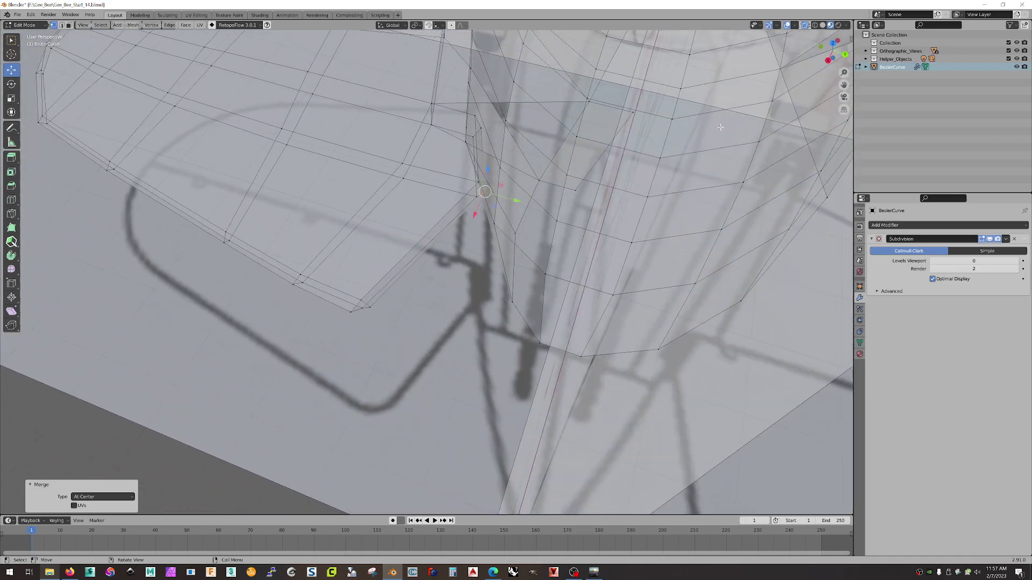
Hide the Orthographic_Views collection and add one loop cut across the separate strip face by the fuselage's rear opening.
click(1009, 50)
middle_drag(537, 215, 474, 371)
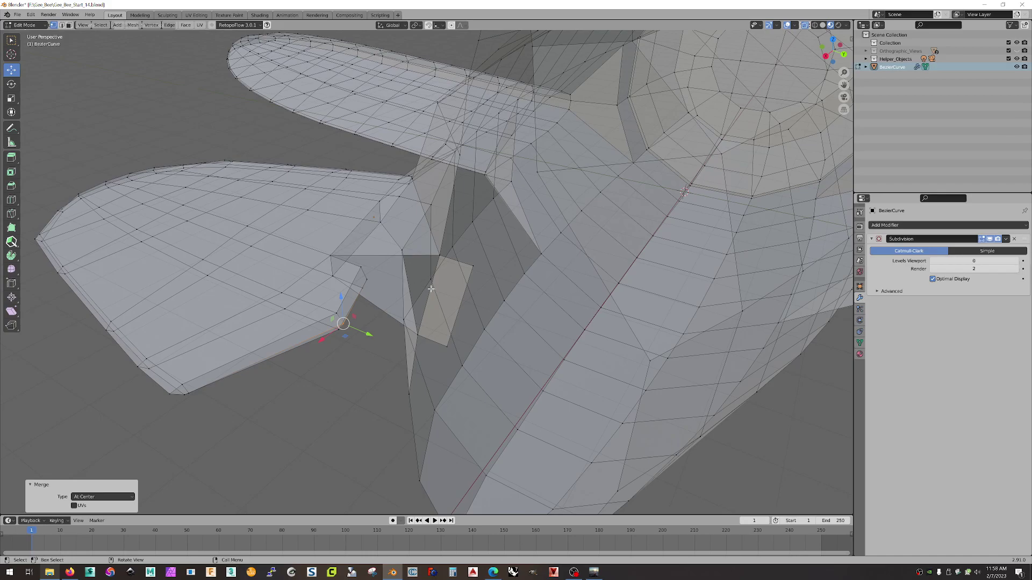
right_click(430, 289)
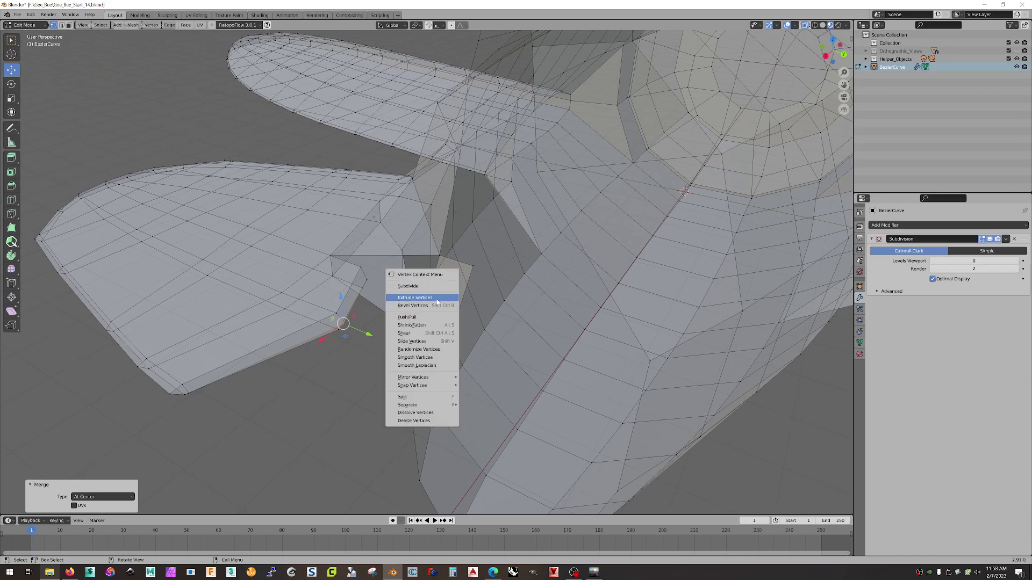
click(61, 24)
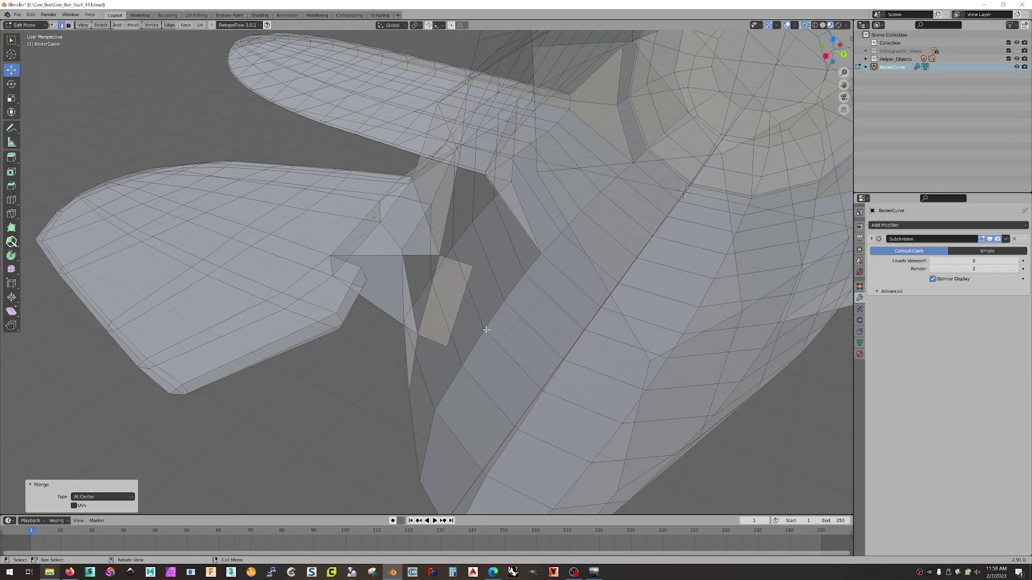
right_click(424, 295)
click(420, 329)
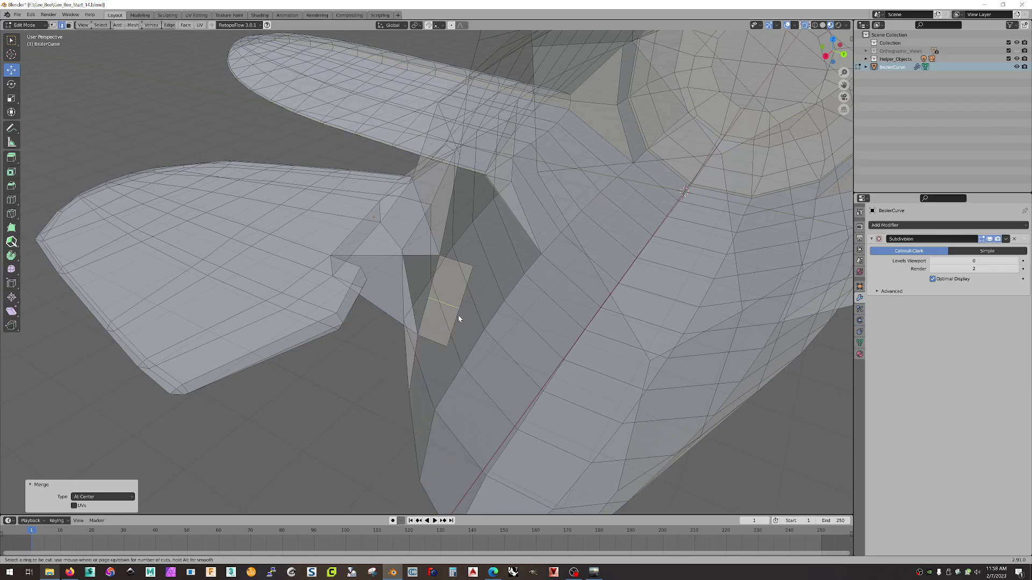
click(459, 310)
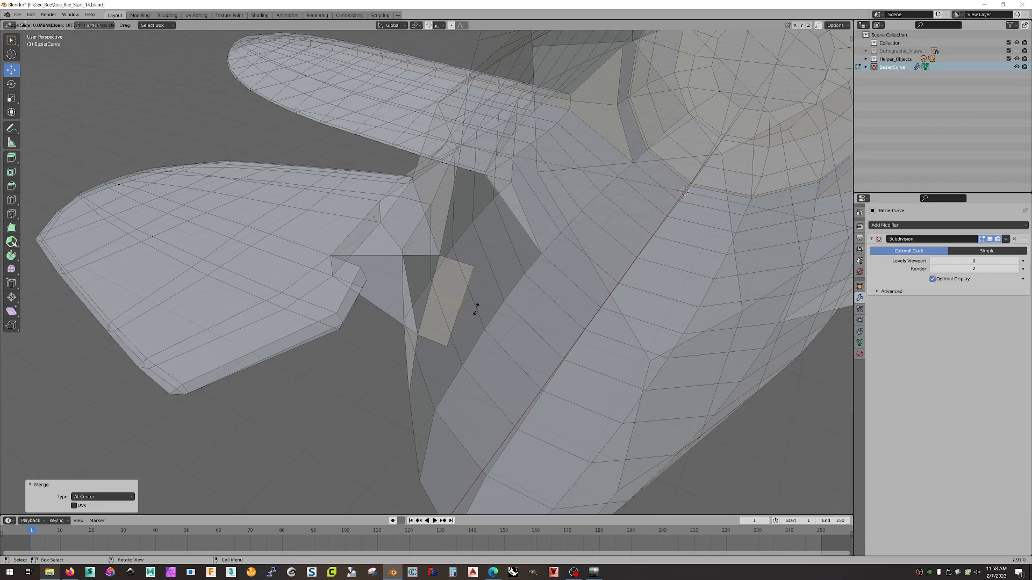
click(475, 310)
Bridge the stabilizer root's open edge to the matching edge beside the fuselage strip with Bridge Edge Loops.
middle_drag(480, 310, 595, 236)
middle_drag(594, 237, 591, 217)
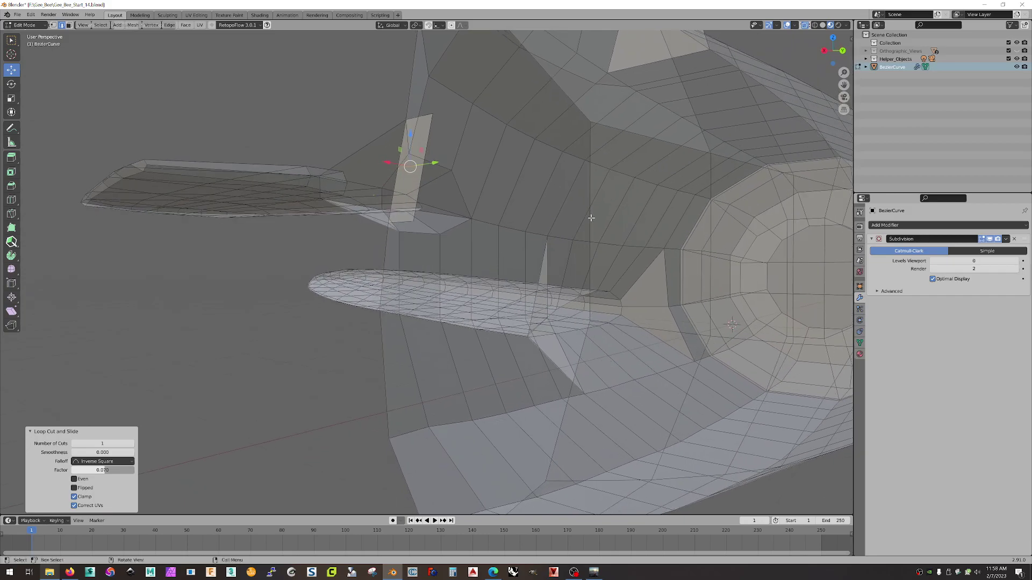
click(347, 190)
middle_drag(348, 190, 369, 261)
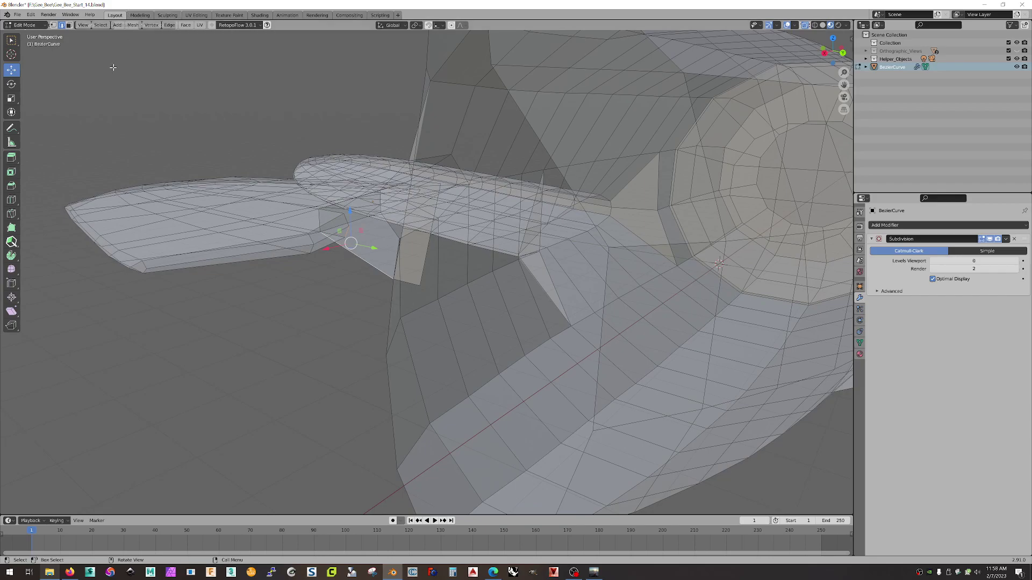
right_click(346, 232)
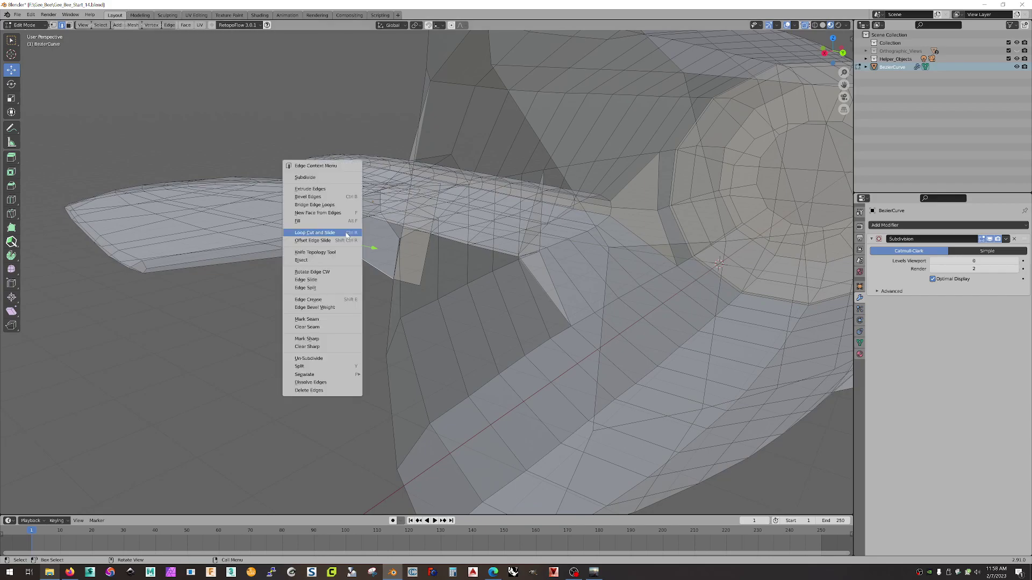
click(329, 204)
middle_drag(329, 204, 369, 261)
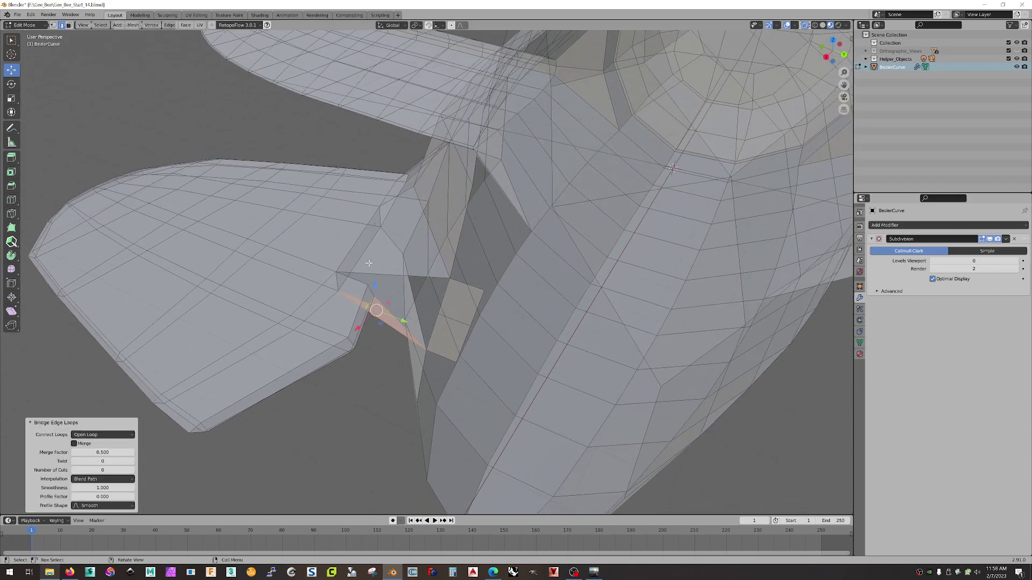
Bridge the remaining gap edges between the stabilizer root and the fuselage, and move the selection about -0.033 m along Y.
click(370, 288)
right_click(391, 275)
click(388, 272)
middle_drag(388, 273, 450, 234)
click(443, 244)
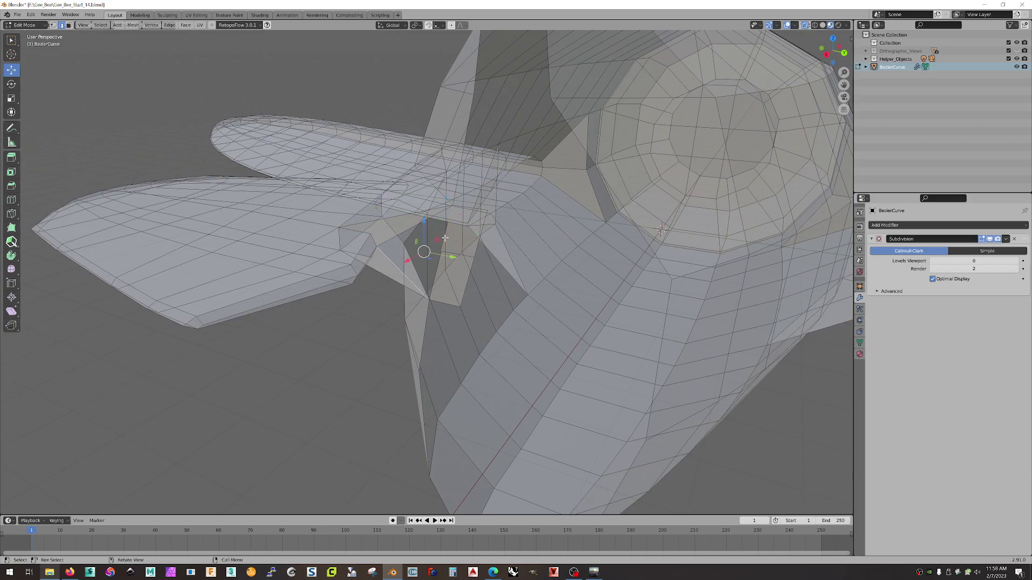
right_click(445, 238)
click(443, 238)
middle_drag(443, 240, 498, 270)
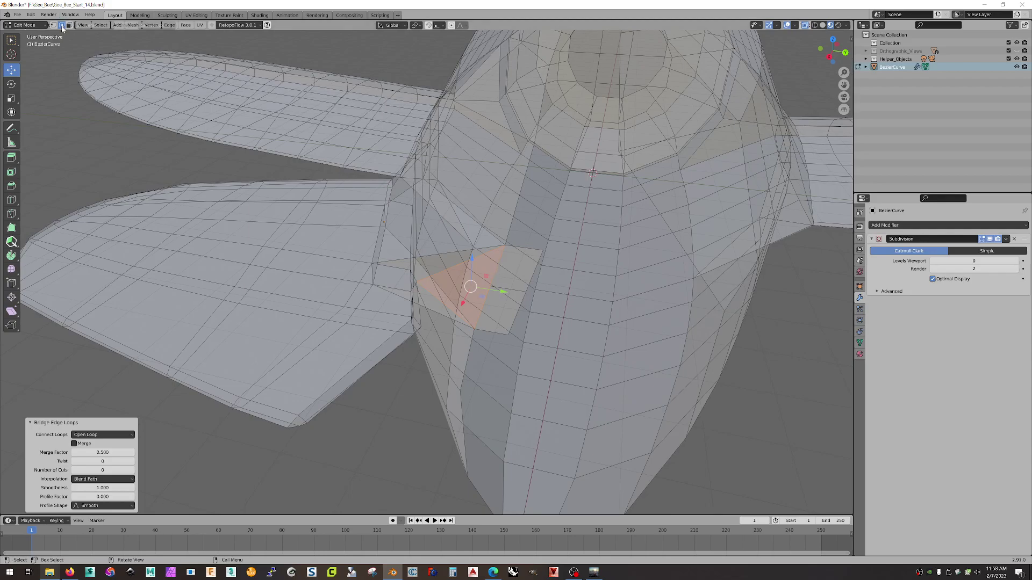
drag(491, 284, 517, 292)
middle_drag(519, 269, 533, 270)
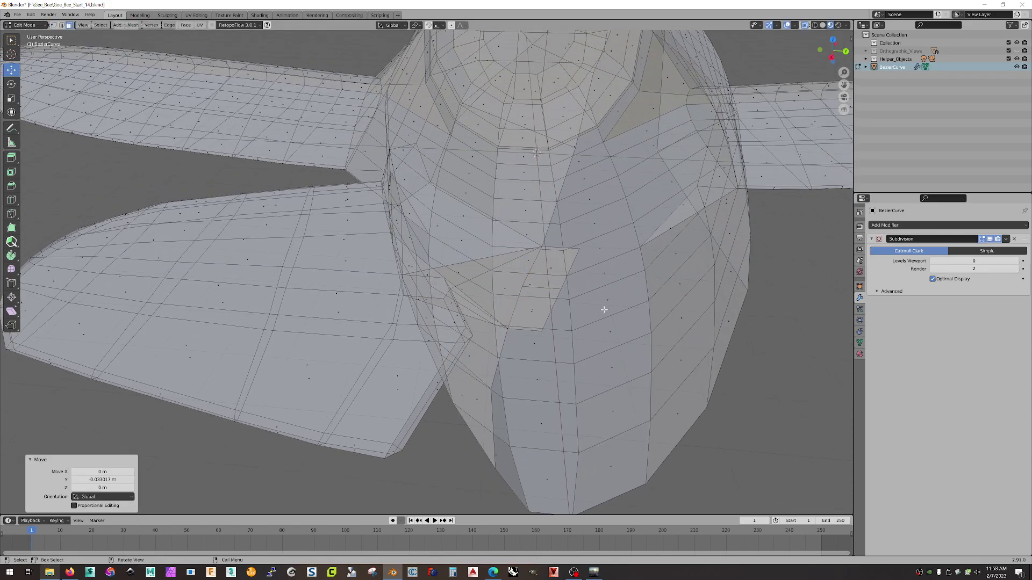
Delete the two leftover strip faces beside the stabilizer root.
click(553, 267)
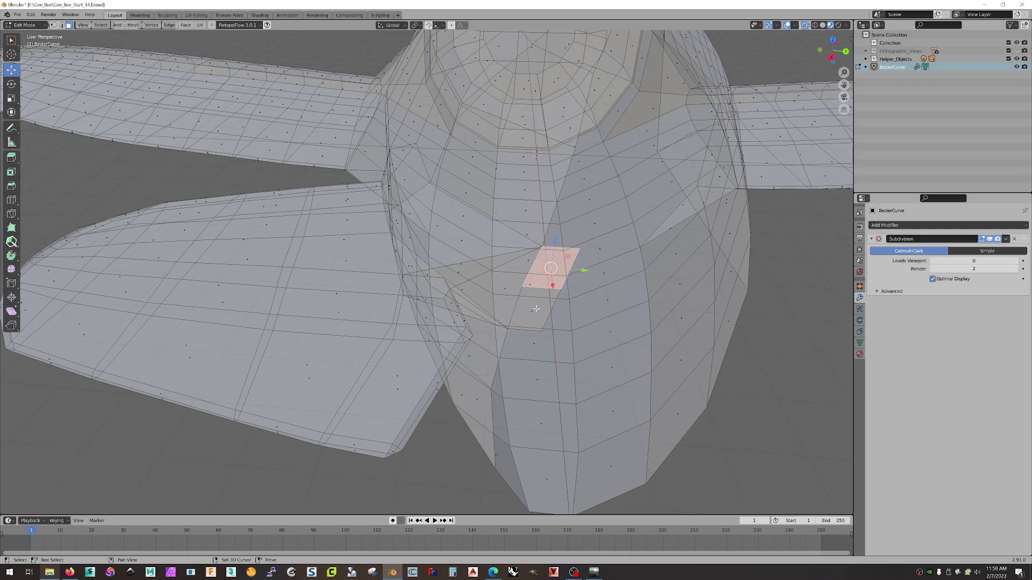
middle_drag(536, 309, 578, 307)
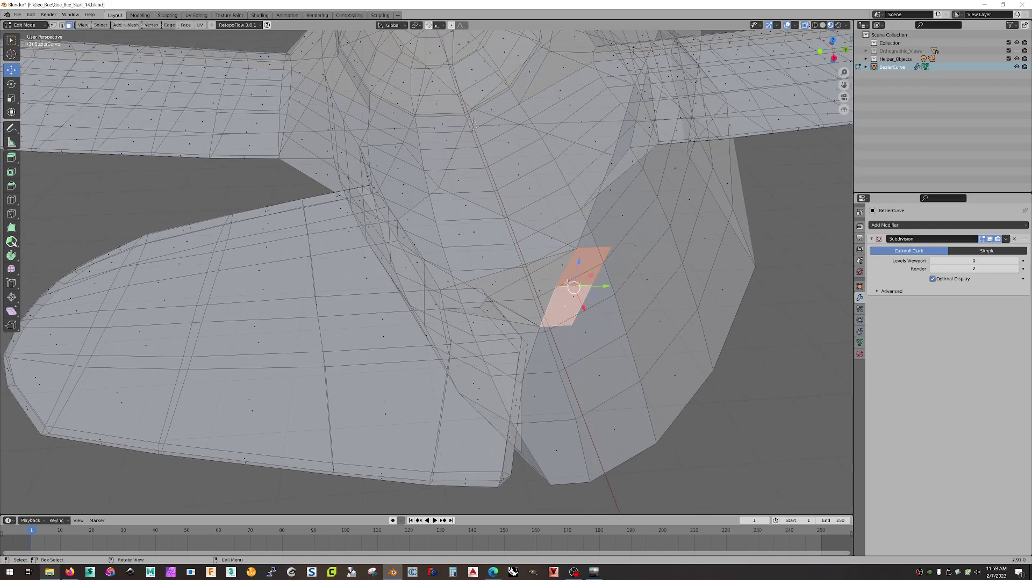
key(x)
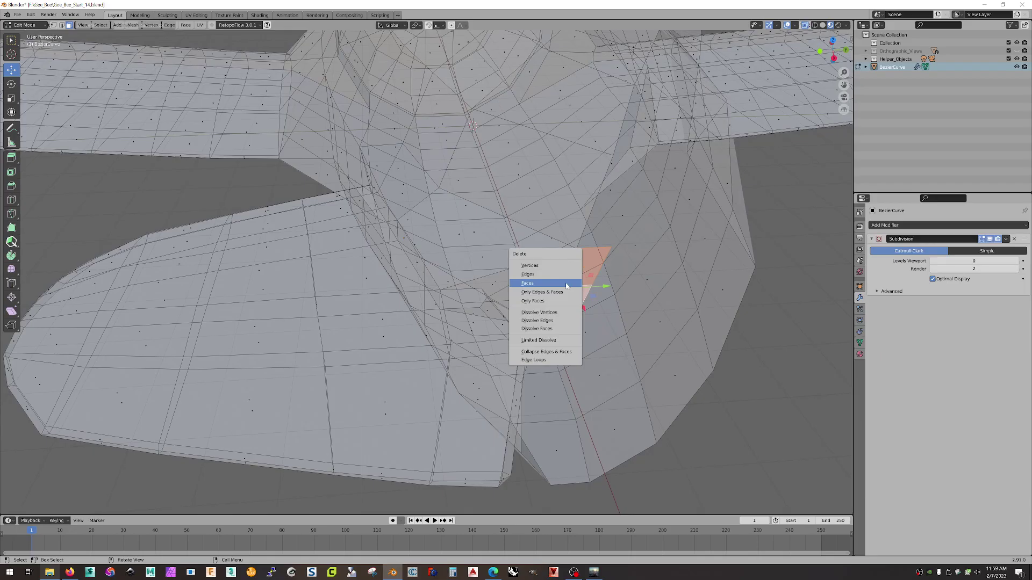
click(566, 285)
Set the Subdivision modifier's viewport levels to 2 and inspect the smoothed airplane in Object Mode.
middle_drag(625, 321, 774, 322)
scroll(583, 314, down, 6)
click(1016, 261)
click(1016, 261)
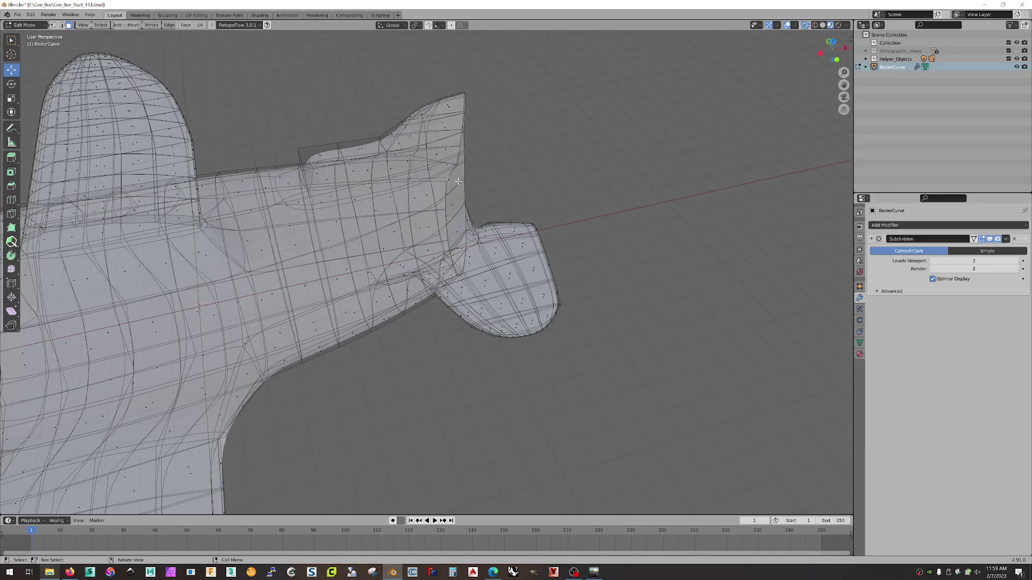
key(Tab)
middle_drag(701, 208, 668, 285)
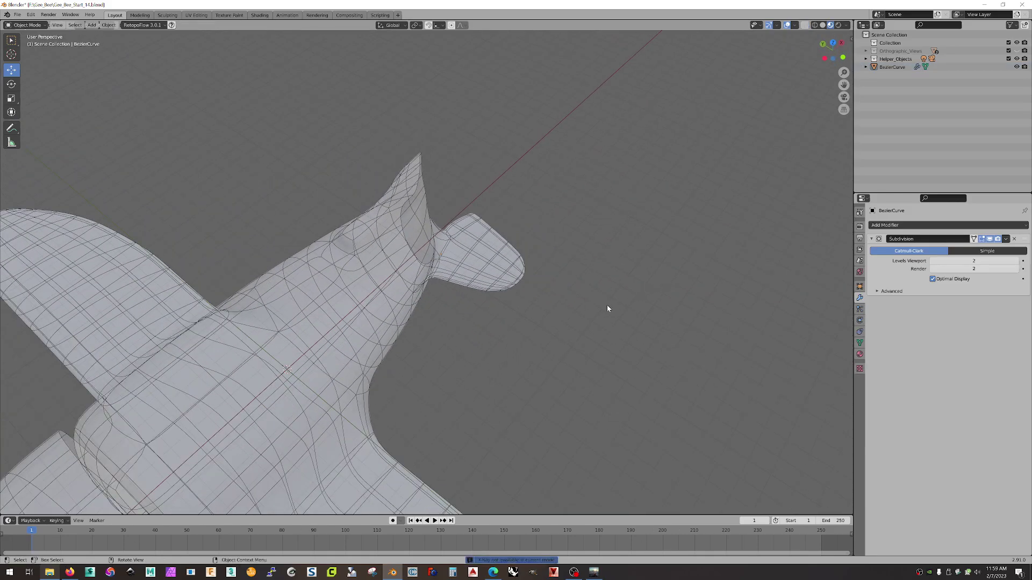
scroll(609, 308, down, 5)
middle_drag(543, 329, 511, 317)
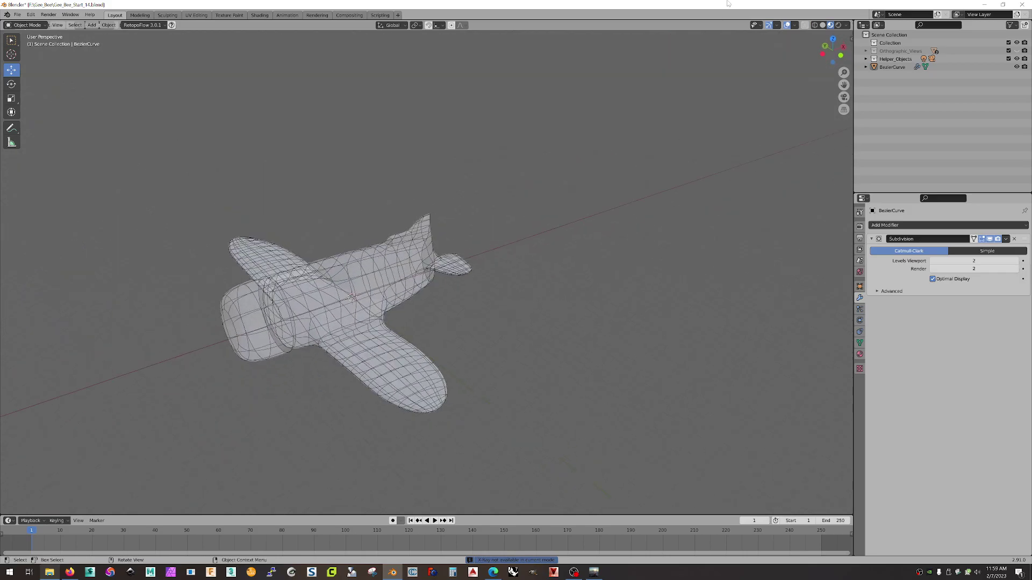
Switch to solid shading with overlays shown and examine the face orientation around the stabilizer root and fuselage rear.
click(793, 26)
click(787, 25)
mouse_move(652, 143)
middle_down()
mouse_move(541, 228)
mouse_move(462, 197)
mouse_move(578, 191)
mouse_move(592, 219)
mouse_move(627, 226)
mouse_move(539, 215)
mouse_move(521, 256)
mouse_move(458, 221)
mouse_move(500, 205)
mouse_move(594, 222)
mouse_move(582, 186)
mouse_move(537, 145)
mouse_move(552, 211)
mouse_move(574, 235)
mouse_move(586, 231)
middle_up()
scroll(592, 219, up, 3)
click(823, 25)
click(795, 25)
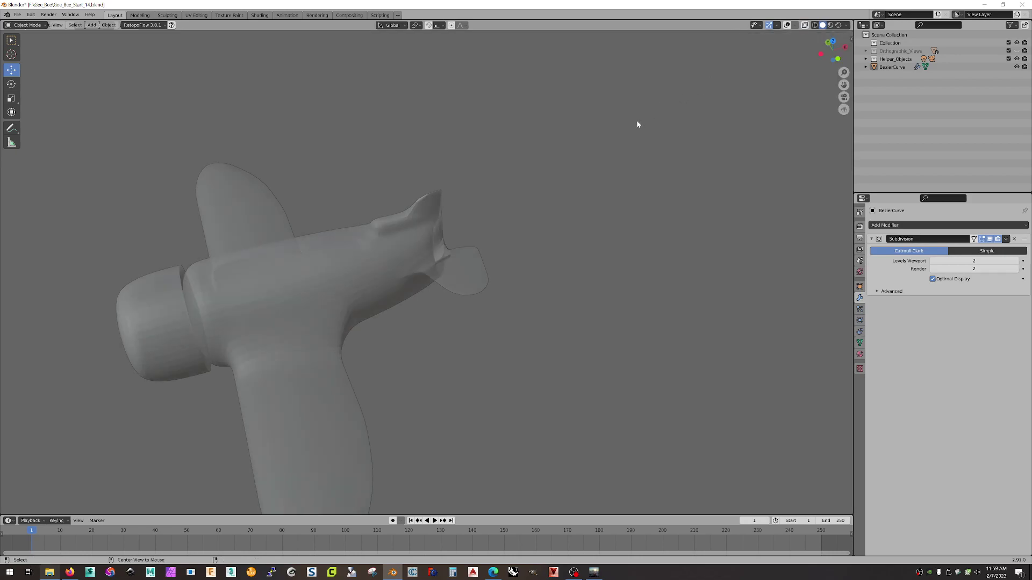
click(830, 26)
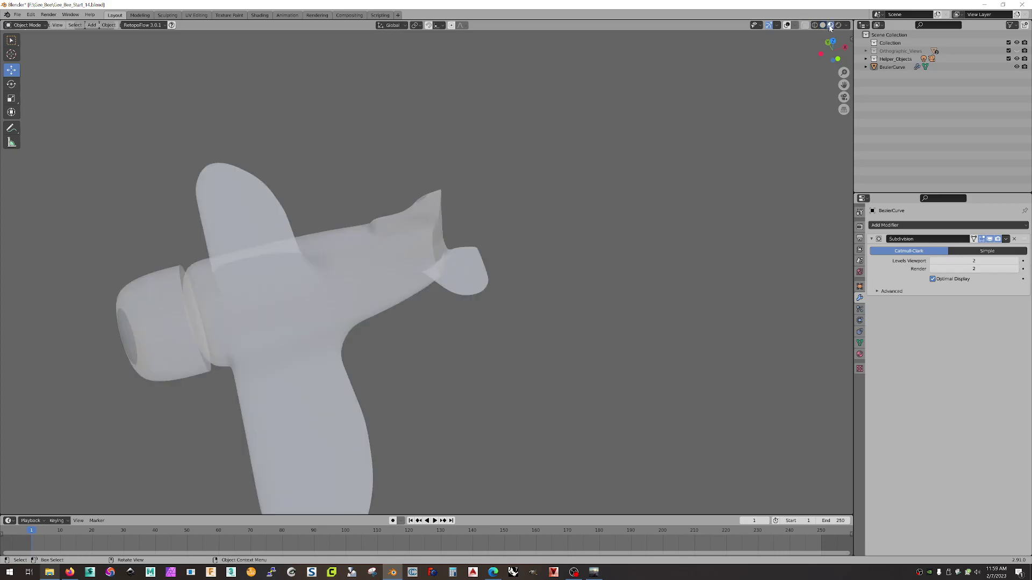
click(787, 26)
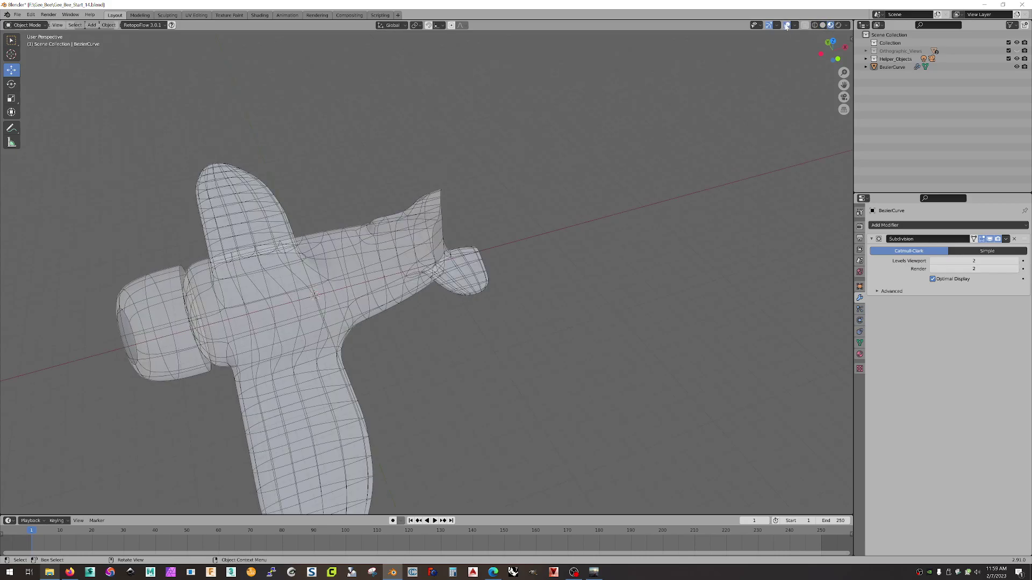
click(822, 25)
mouse_move(604, 194)
middle_down()
mouse_move(563, 149)
mouse_move(563, 114)
mouse_move(444, 167)
mouse_move(502, 196)
mouse_move(442, 157)
mouse_move(419, 161)
middle_up()
scroll(424, 265, up, 6)
mouse_move(394, 225)
middle_down()
mouse_move(415, 219)
mouse_move(400, 214)
middle_up()
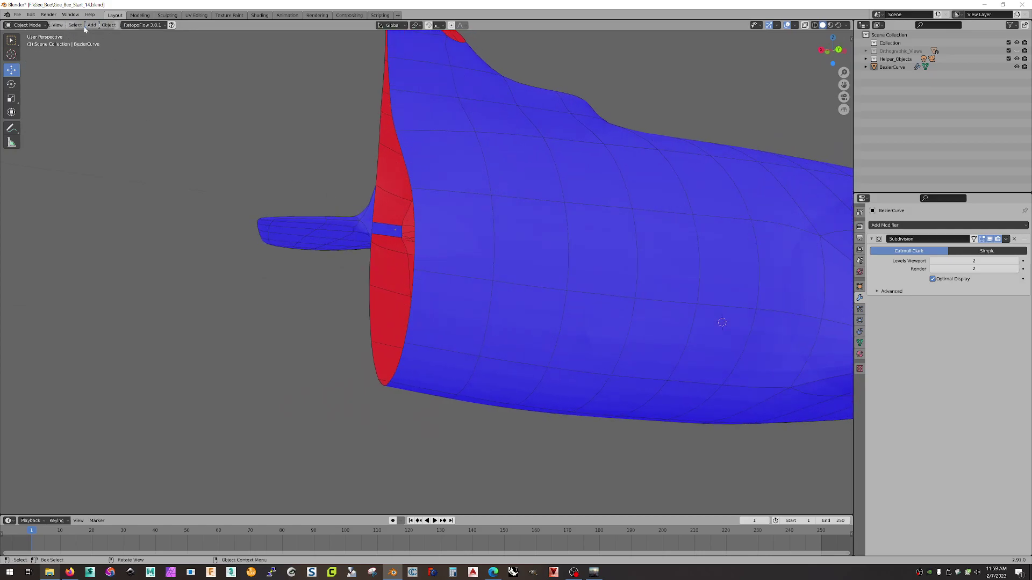
Delete the stray face inside the fuselage's rear opening at the stabilizer root in Edit Mode.
key(Tab)
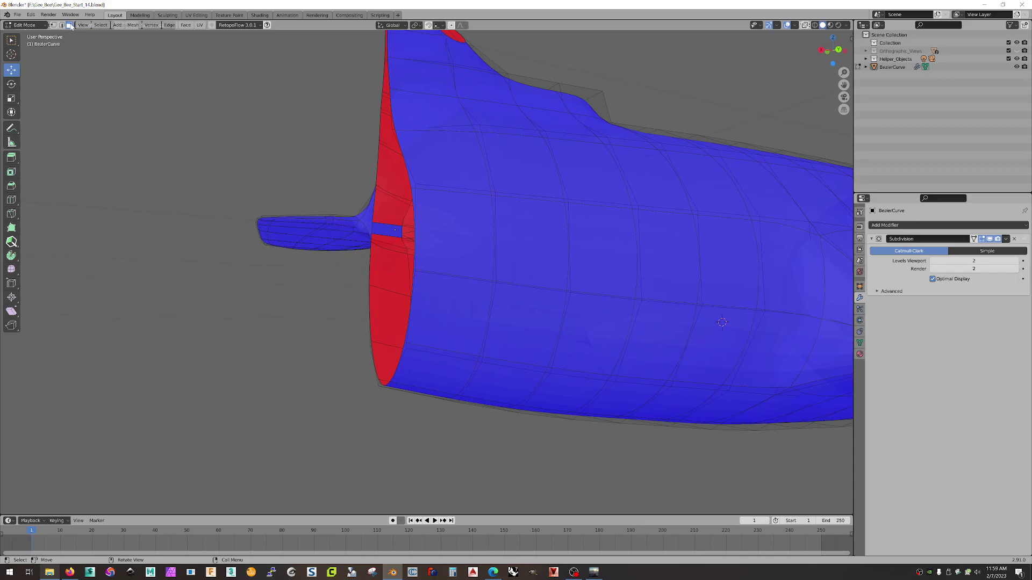
middle_drag(386, 230, 450, 279)
key(x)
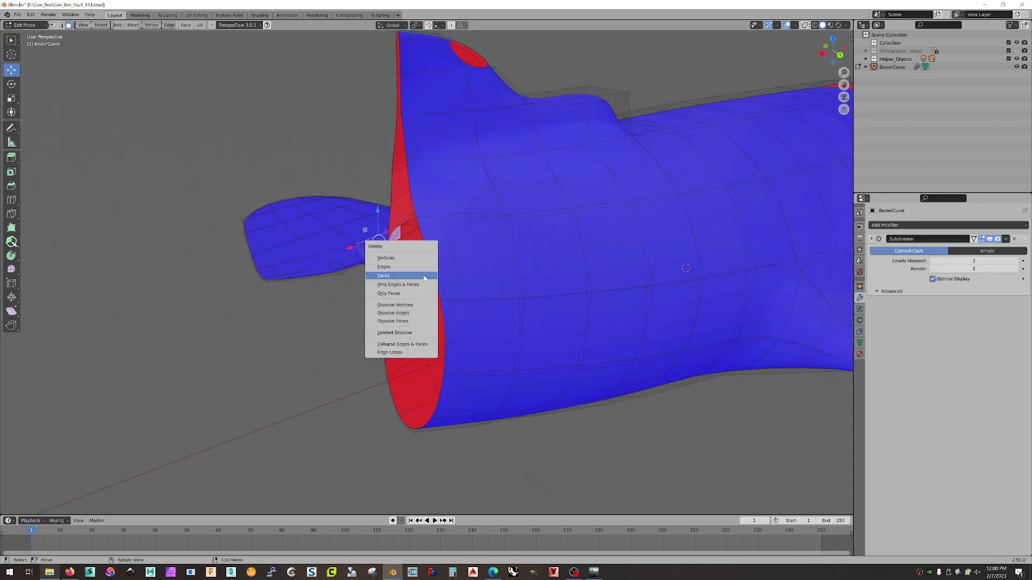
click(424, 278)
Hide the viewport overlays and examine the smoothed airplane's surface from the tail, side and front.
middle_drag(374, 266, 455, 261)
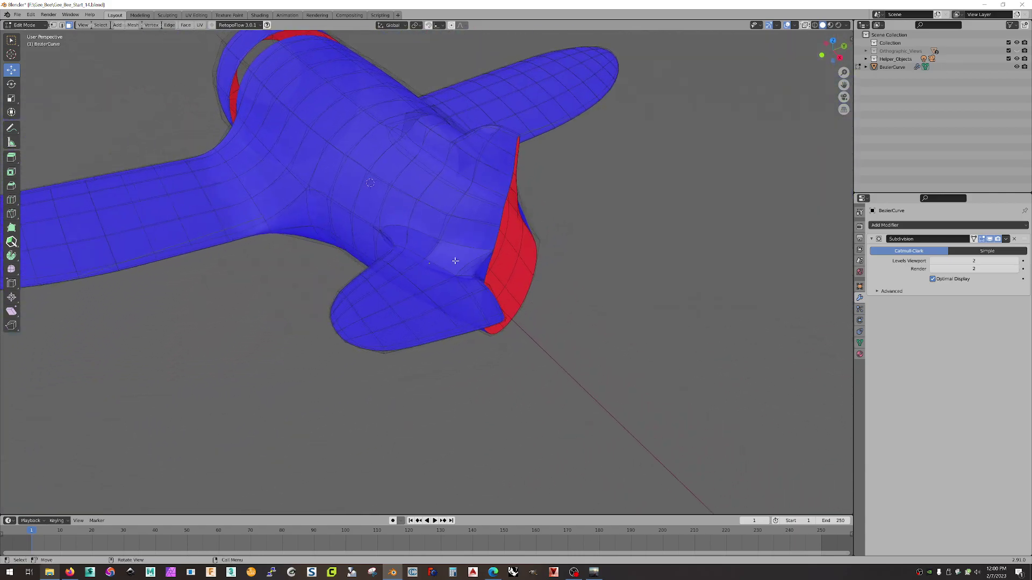
click(786, 27)
middle_drag(659, 147, 381, 179)
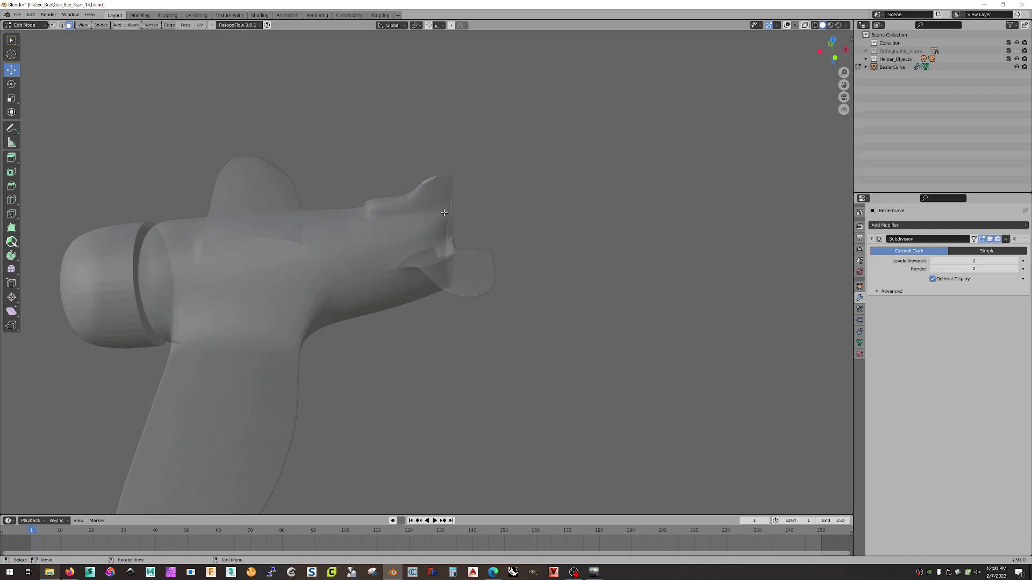
middle_drag(411, 198, 532, 253)
middle_drag(467, 316, 701, 267)
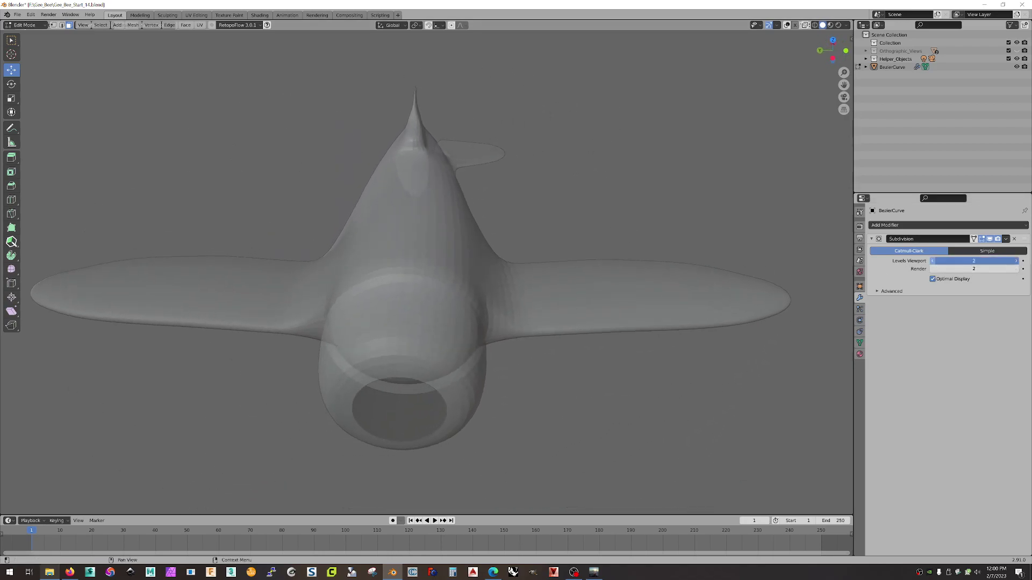
Set the Subdivision modifier's viewport levels to 0 and inspect the unsmoothed airplane from several sides.
click(934, 261)
middle_drag(611, 242, 580, 229)
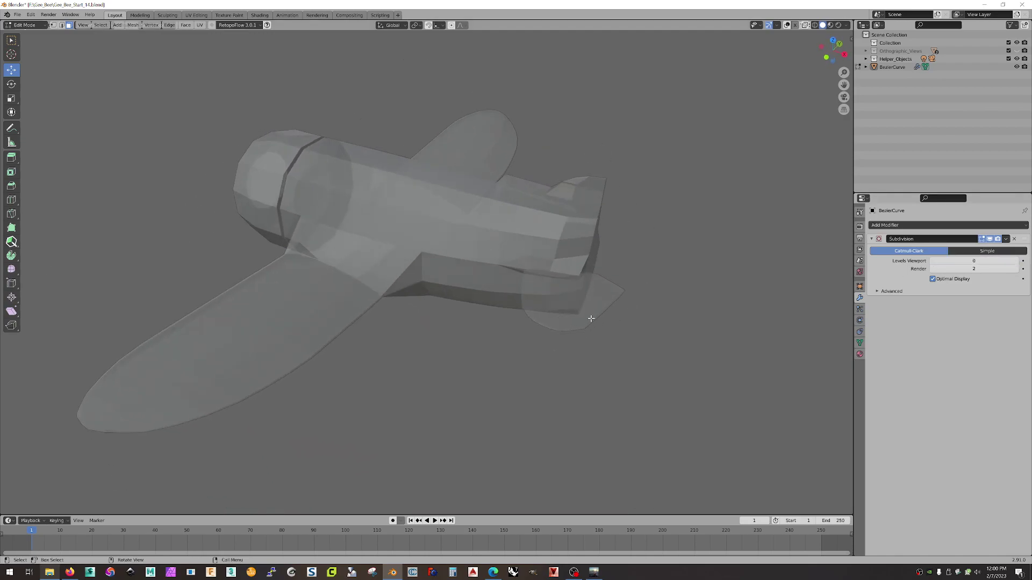
middle_drag(565, 315, 513, 300)
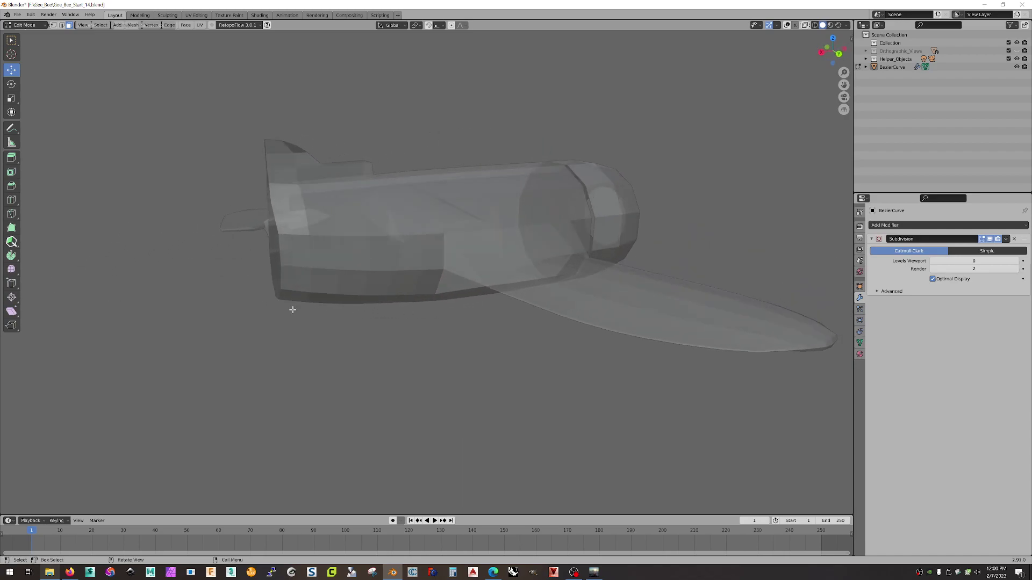
middle_drag(347, 328, 259, 343)
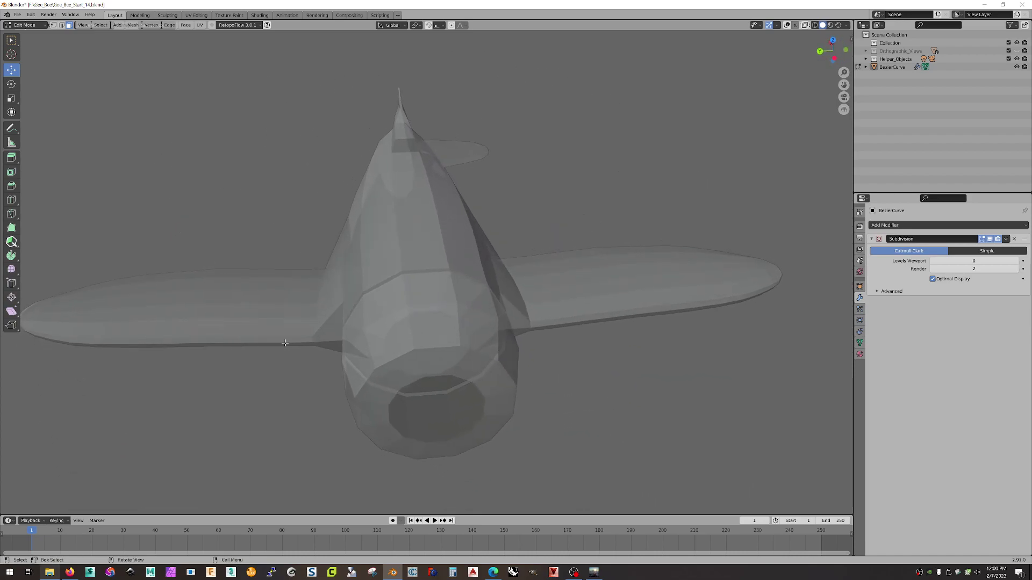
scroll(374, 338, down, 2)
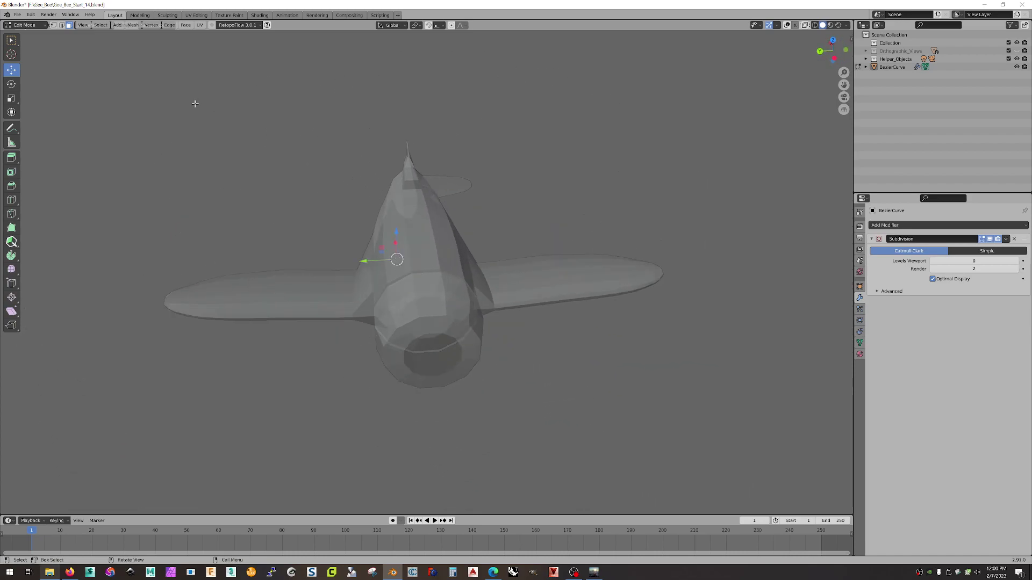
Show the viewport overlays with Face Orientation off, switch to Material Preview shading and enter Edit Mode on the airplane.
click(26, 26)
click(27, 34)
middle_drag(398, 247, 523, 265)
click(787, 25)
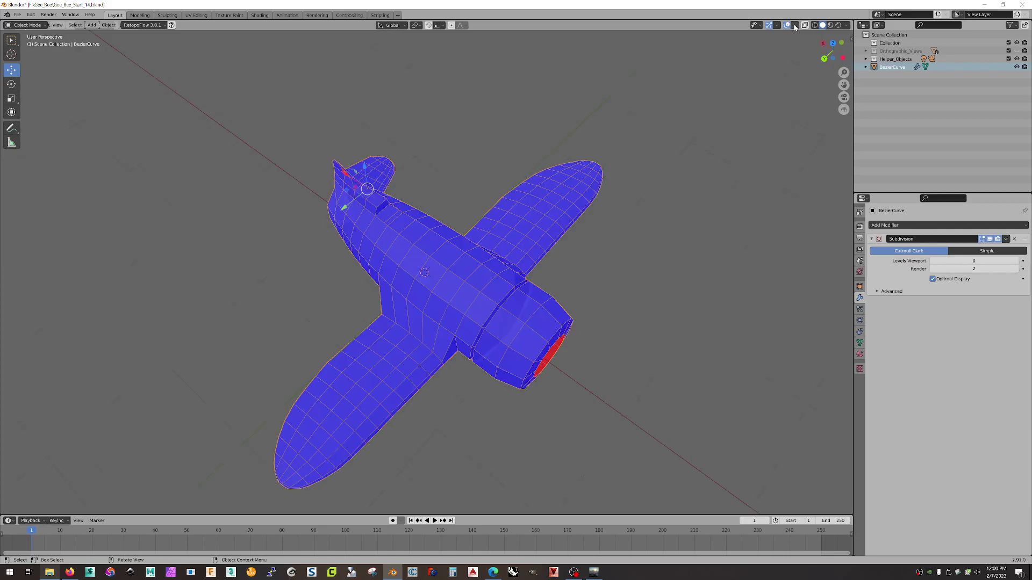
click(796, 25)
click(745, 170)
mouse_move(672, 186)
middle_down()
mouse_move(636, 194)
mouse_move(659, 168)
mouse_move(604, 184)
mouse_move(617, 194)
middle_up()
click(829, 25)
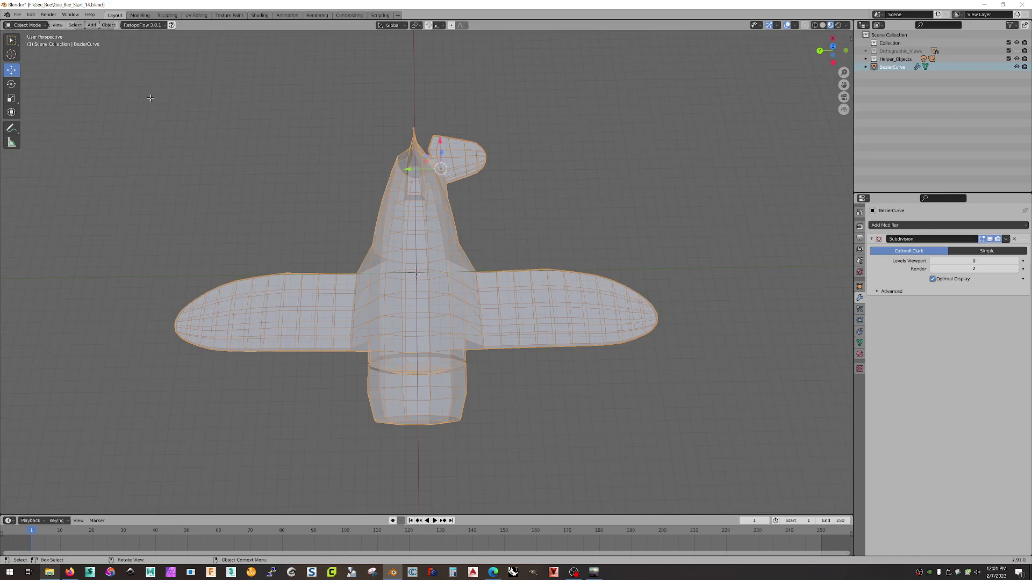
key(Tab)
drag(105, 74, 389, 479)
middle_drag(389, 478, 390, 446)
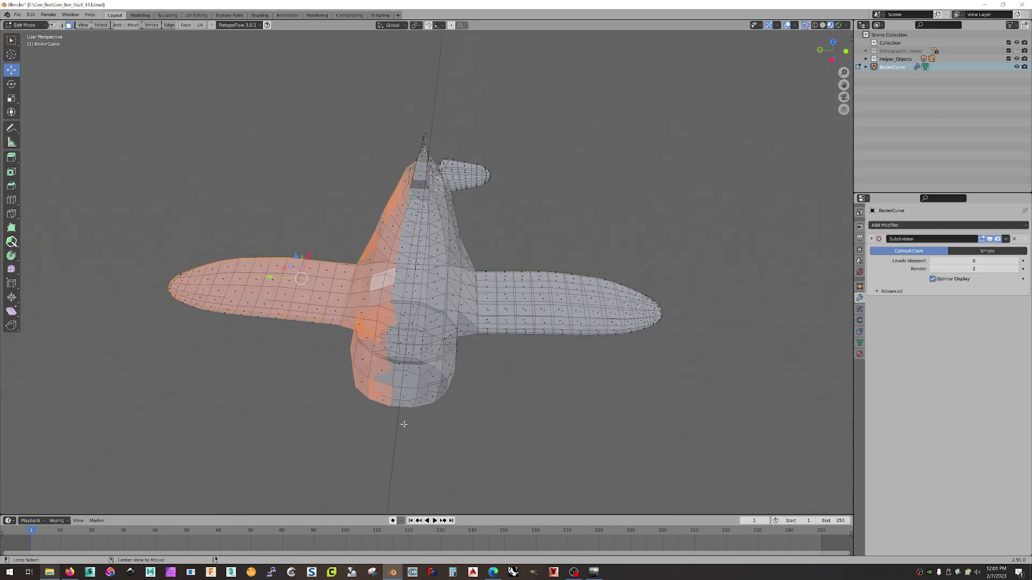
middle_drag(217, 418, 225, 402)
drag(132, 130, 399, 480)
middle_drag(394, 452, 385, 422)
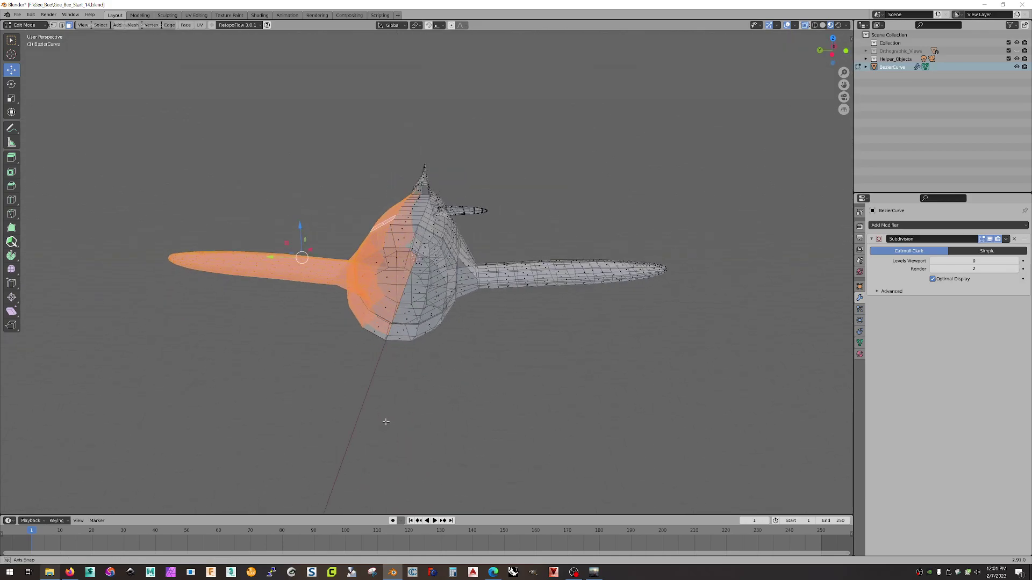
middle_drag(345, 348, 352, 373)
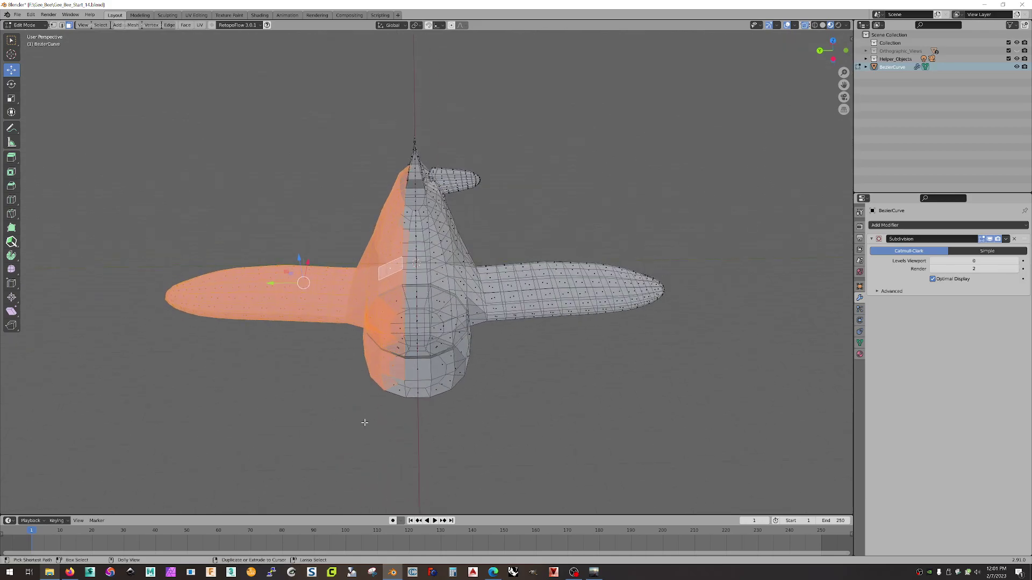
drag(400, 388, 400, 388)
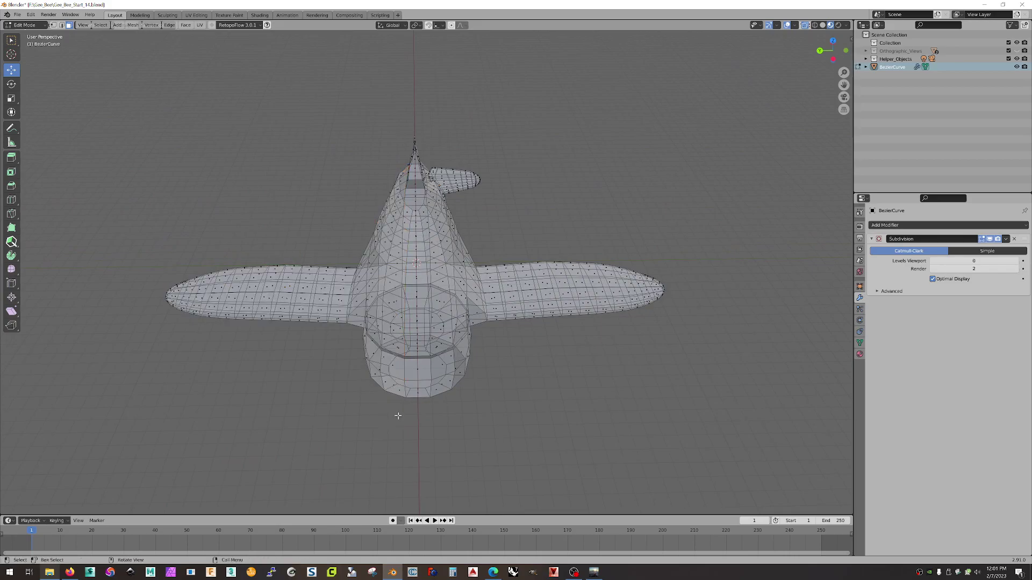
Select the faces of the airplane half without a stabilizer, including its wing, cowling and rear fuselage side.
drag(101, 153, 395, 448)
middle_drag(395, 449, 578, 365)
drag(497, 205, 460, 231)
scroll(460, 230, up, 2)
middle_drag(508, 206, 534, 166)
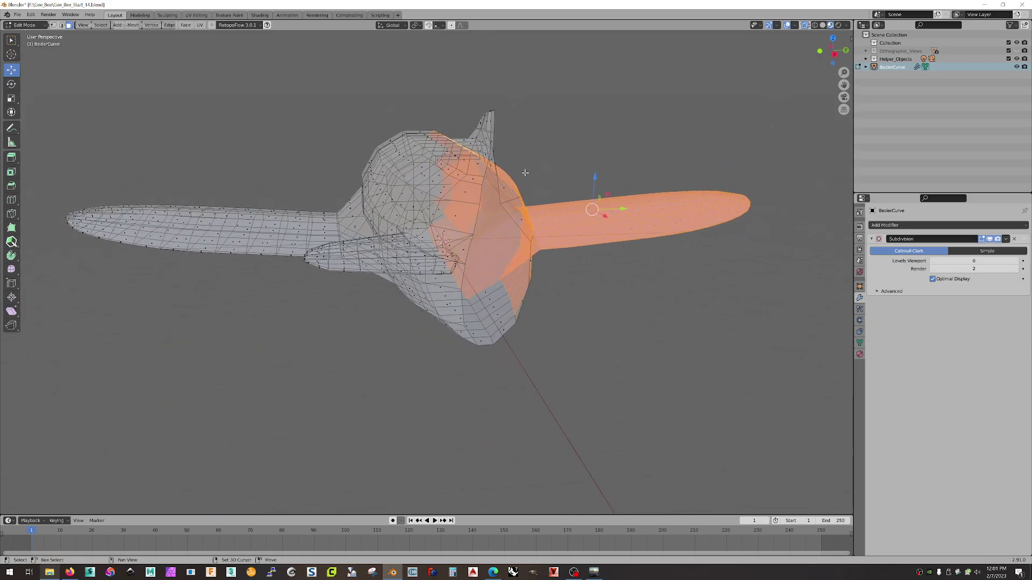
drag(555, 185, 516, 233)
middle_drag(516, 233, 572, 319)
drag(553, 296, 552, 296)
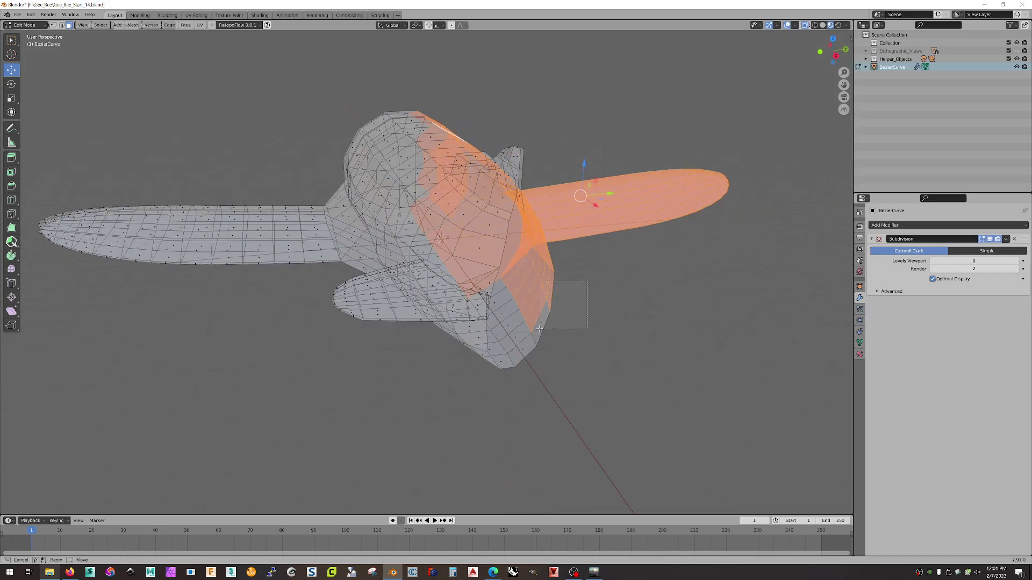
middle_drag(587, 325, 559, 255)
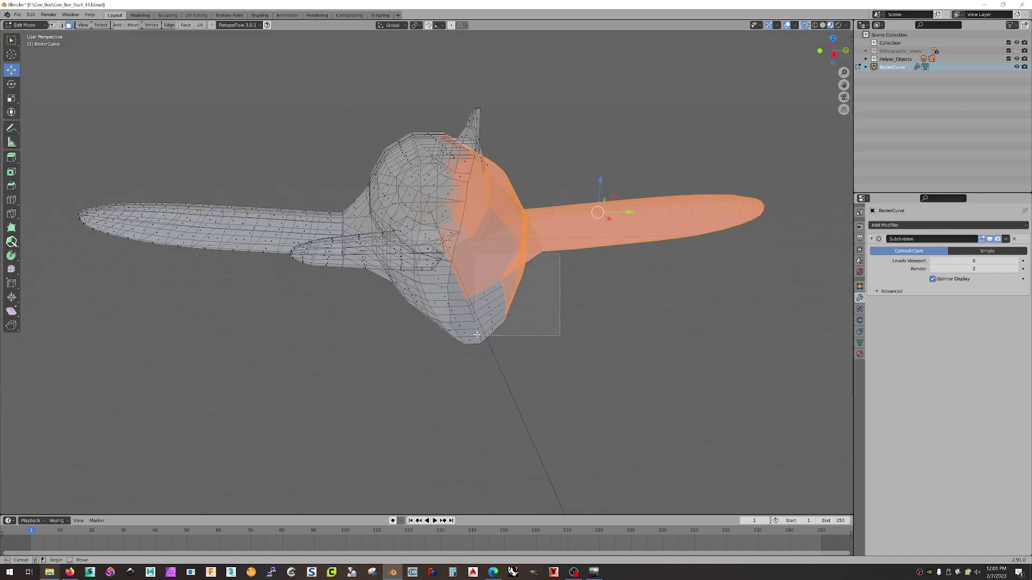
drag(482, 332, 481, 332)
Add the missed fuselage faces to the selection up to the centre strip and delete the faces of that half.
middle_drag(482, 332, 416, 317)
shift+drag(338, 111, 383, 149)
middle_drag(310, 191, 356, 188)
middle_drag(362, 196, 325, 155)
drag(208, 139, 329, 251)
drag(177, 265, 280, 299)
middle_drag(281, 299, 316, 325)
drag(323, 324, 356, 342)
scroll(394, 322, down, 4)
middle_drag(394, 323, 401, 340)
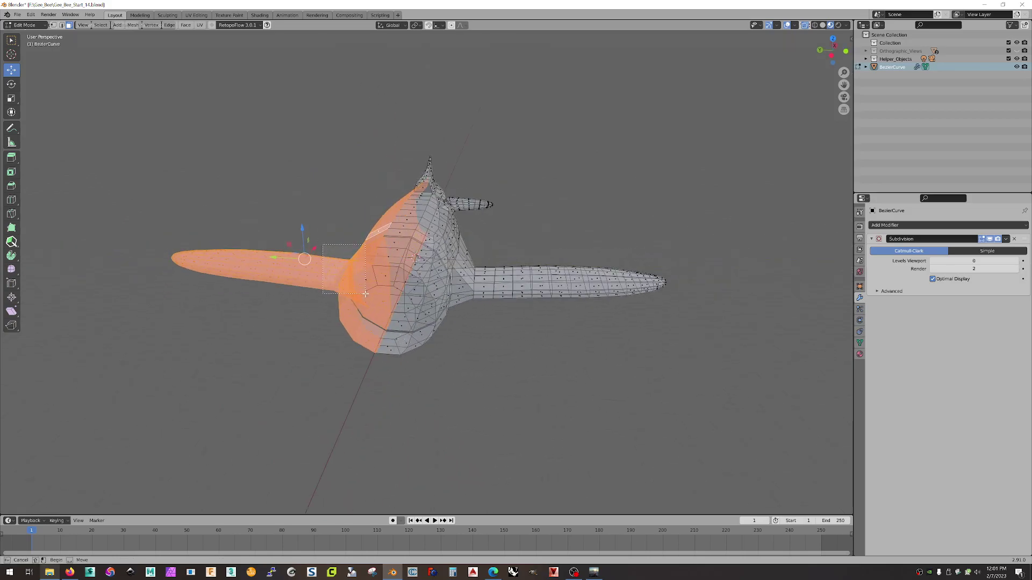
middle_drag(344, 271, 427, 340)
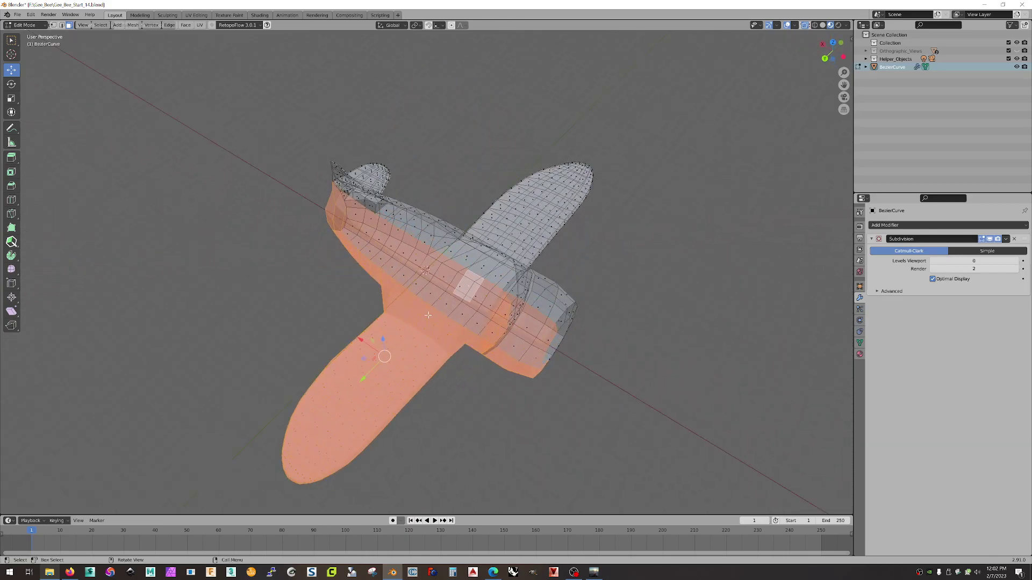
key(x)
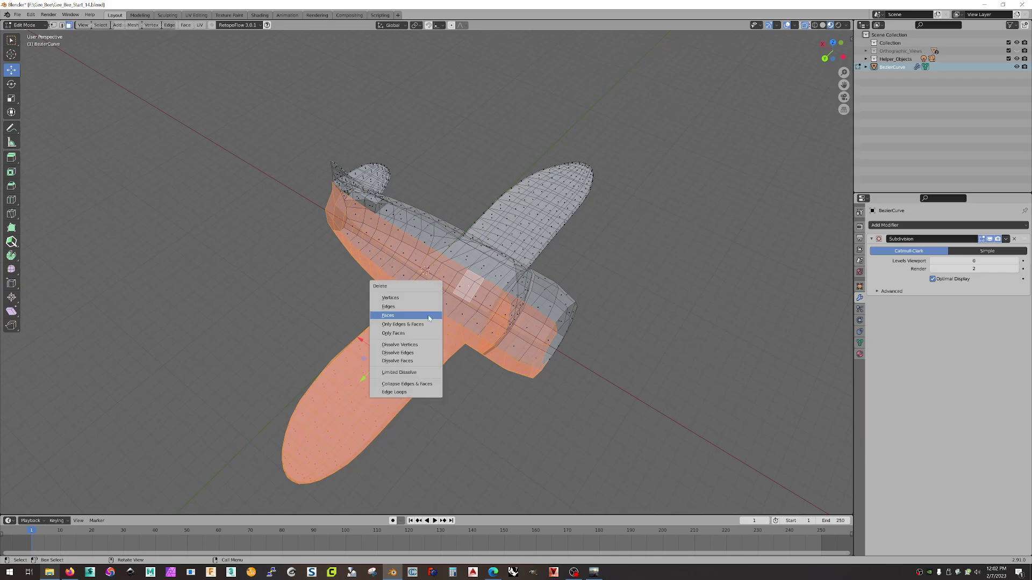
click(429, 318)
Select all remaining faces of the half airplane, including the wing, stabilizer and tail fin.
middle_drag(426, 316, 334, 290)
drag(408, 135, 575, 204)
middle_drag(544, 209, 535, 255)
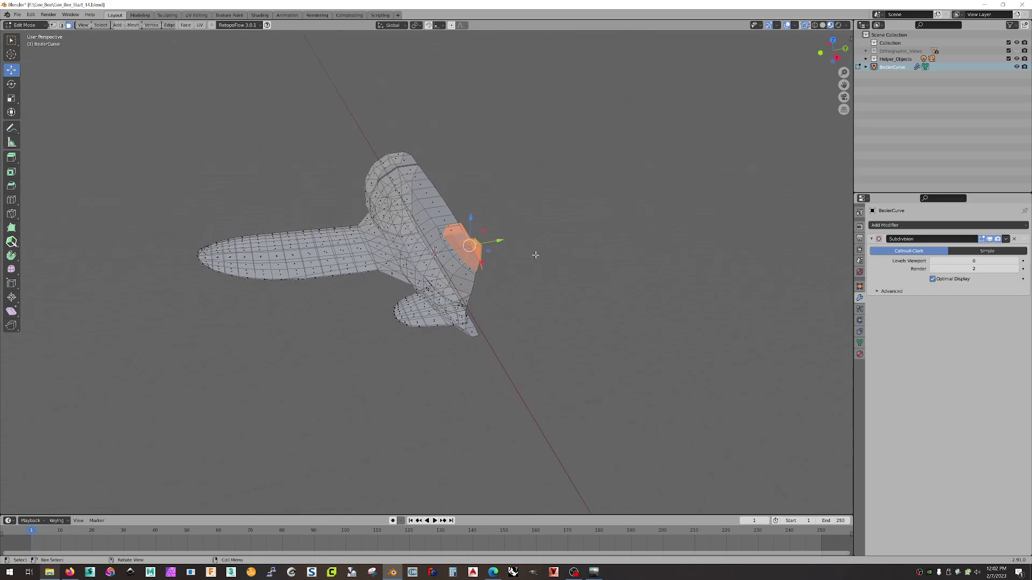
drag(151, 99, 608, 348)
middle_drag(546, 334, 529, 105)
Deselect the fuselage's upper and lower centreline strips and the tail fin, keeping only the side, wing and stabilizer selected.
ctrl+drag(529, 104, 438, 213)
middle_drag(467, 202, 476, 193)
ctrl+drag(414, 145, 492, 221)
middle_drag(492, 221, 580, 219)
ctrl+drag(572, 141, 481, 202)
middle_drag(631, 228, 486, 242)
ctrl+drag(486, 225, 435, 275)
ctrl+drag(478, 247, 437, 315)
middle_drag(438, 315, 441, 220)
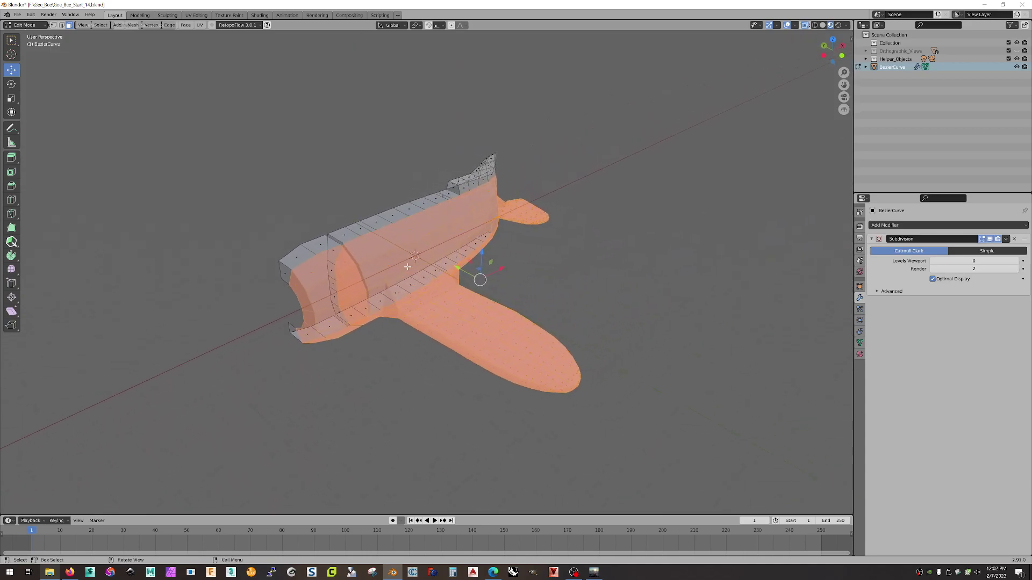
Separate the selected side faces into their own object and select that object in Object Mode.
right_click(440, 220)
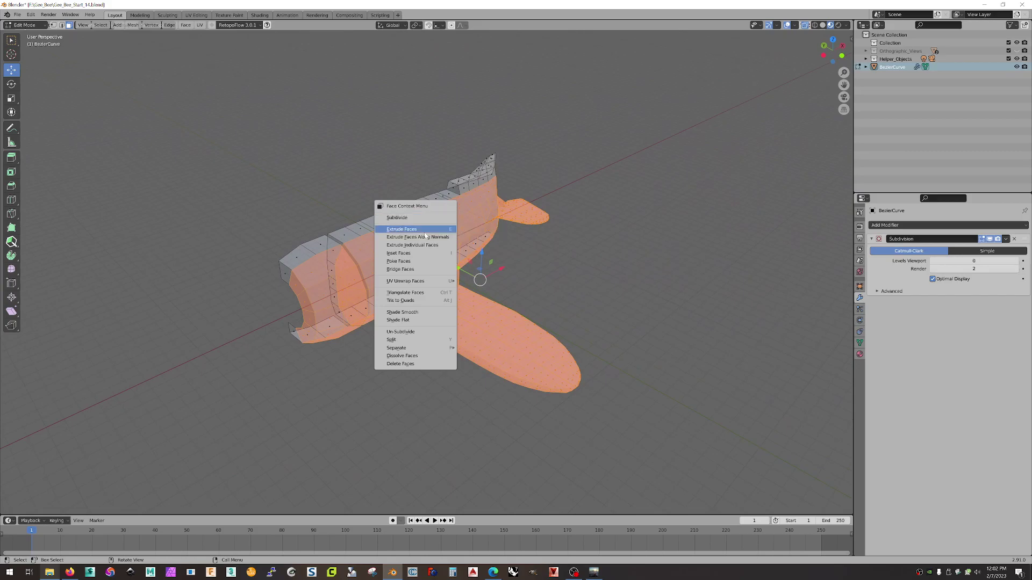
mouse_move(413, 349)
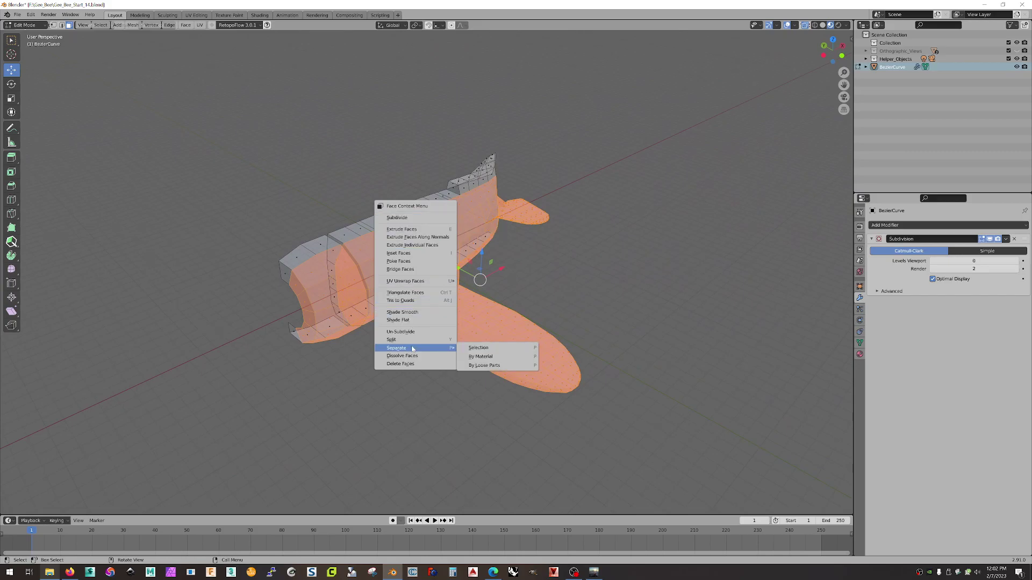
click(503, 350)
middle_drag(594, 257, 606, 256)
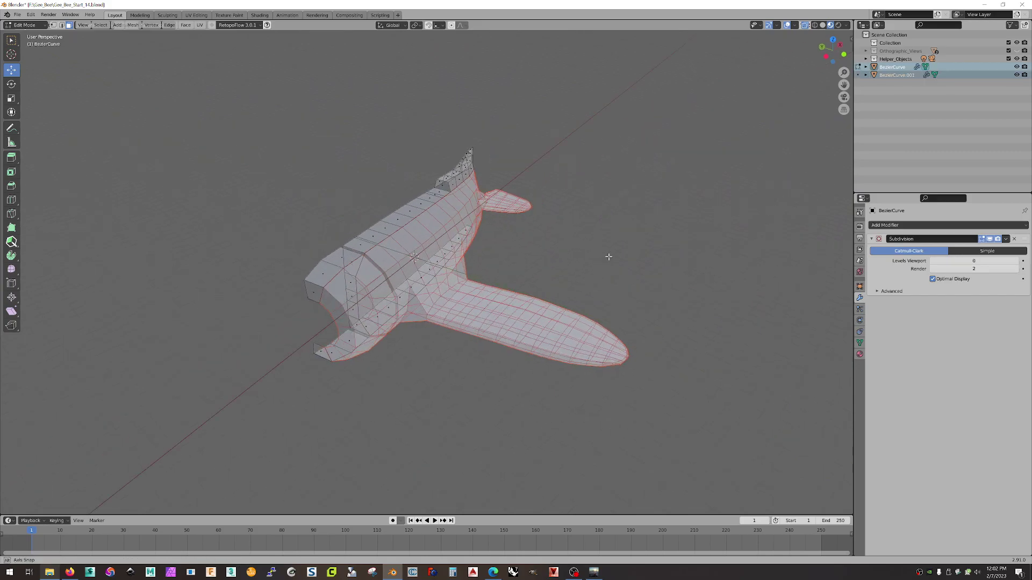
key(Tab)
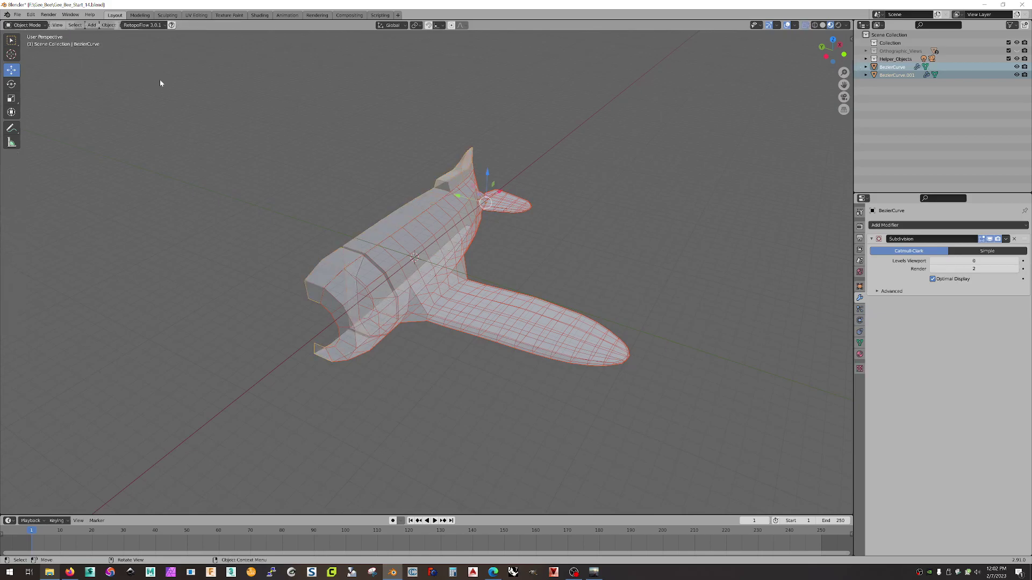
click(486, 298)
middle_drag(484, 295, 559, 272)
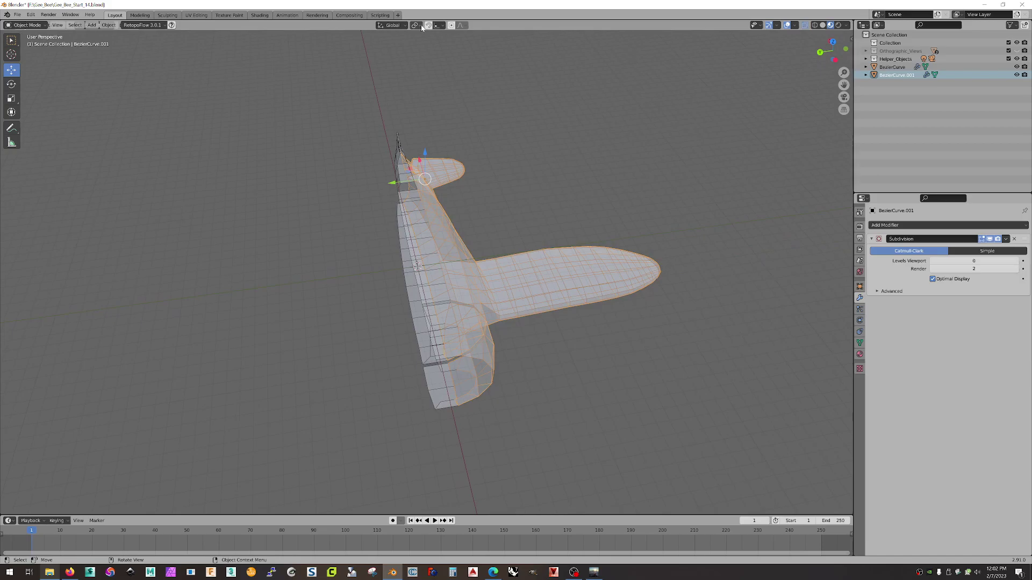
Set the transform pivot point to 3D Cursor, keeping the Global orientation.
click(422, 26)
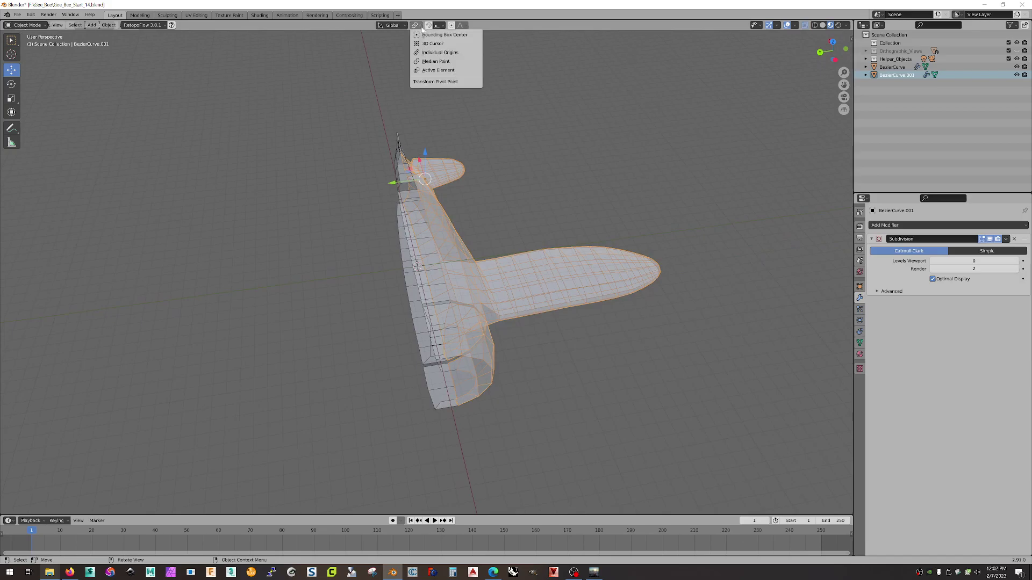
click(430, 52)
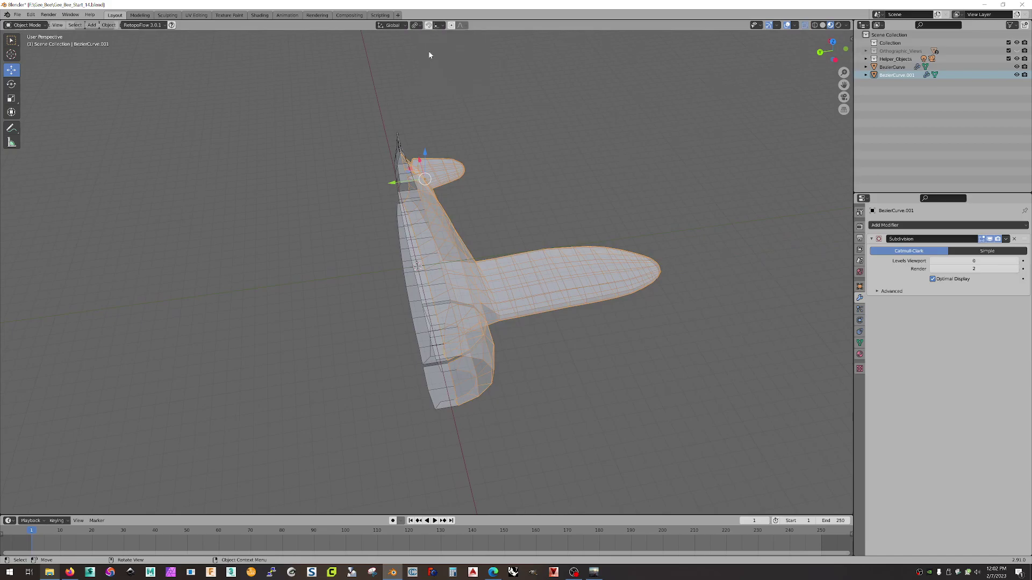
click(405, 26)
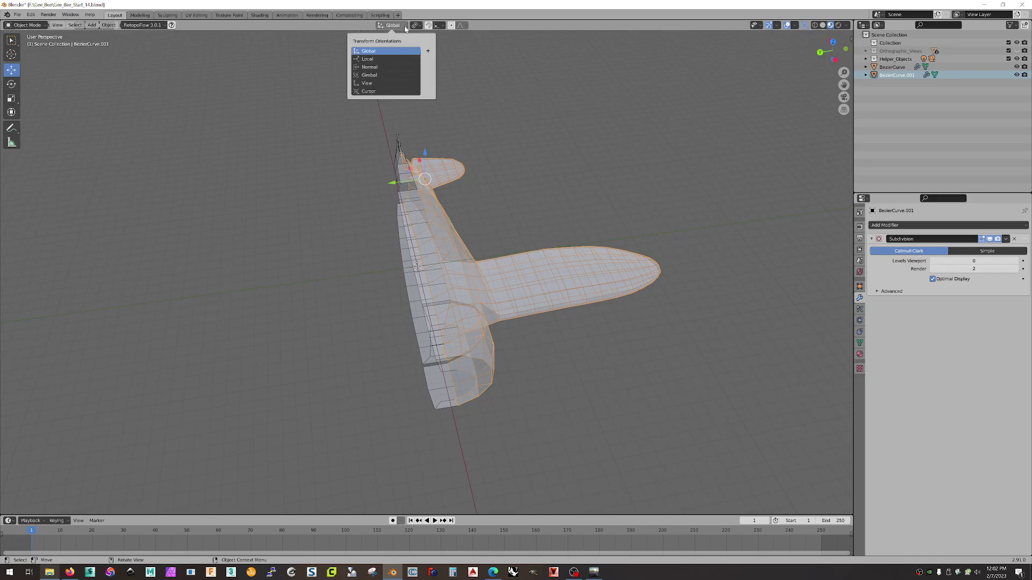
click(404, 26)
click(418, 26)
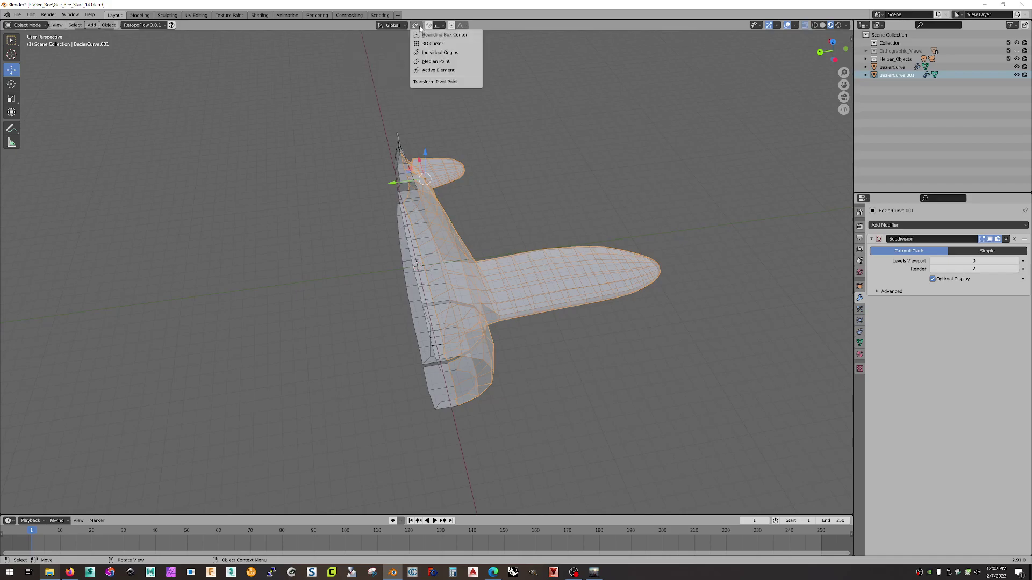
click(427, 44)
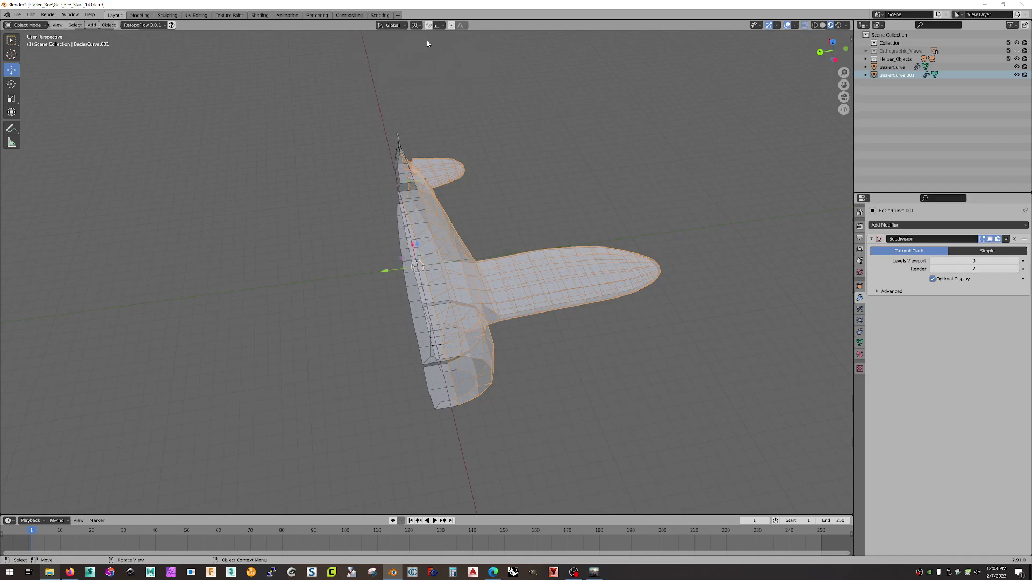
middle_drag(494, 171, 470, 161)
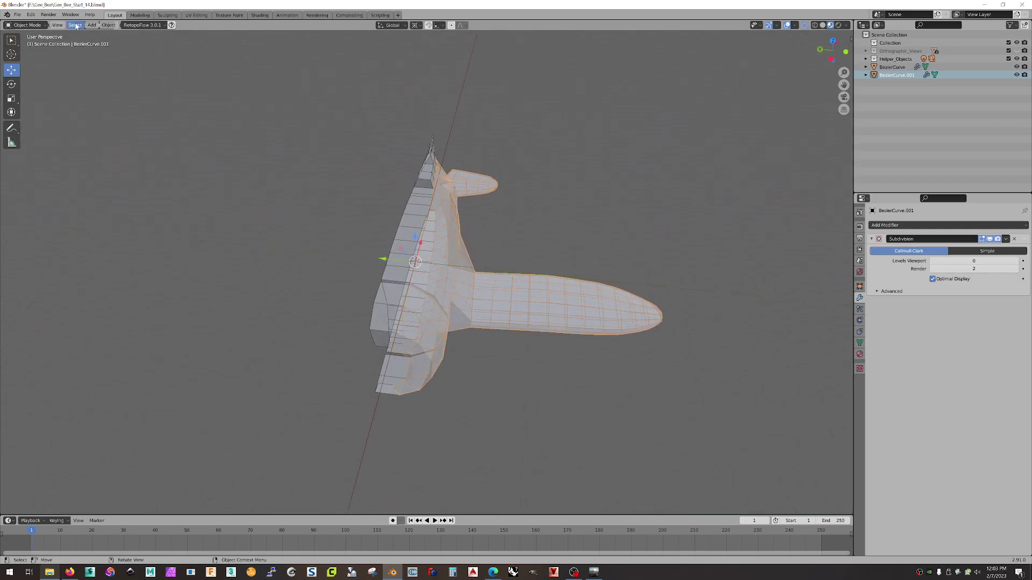
Apply all transforms to the separated half of the airplane.
click(109, 26)
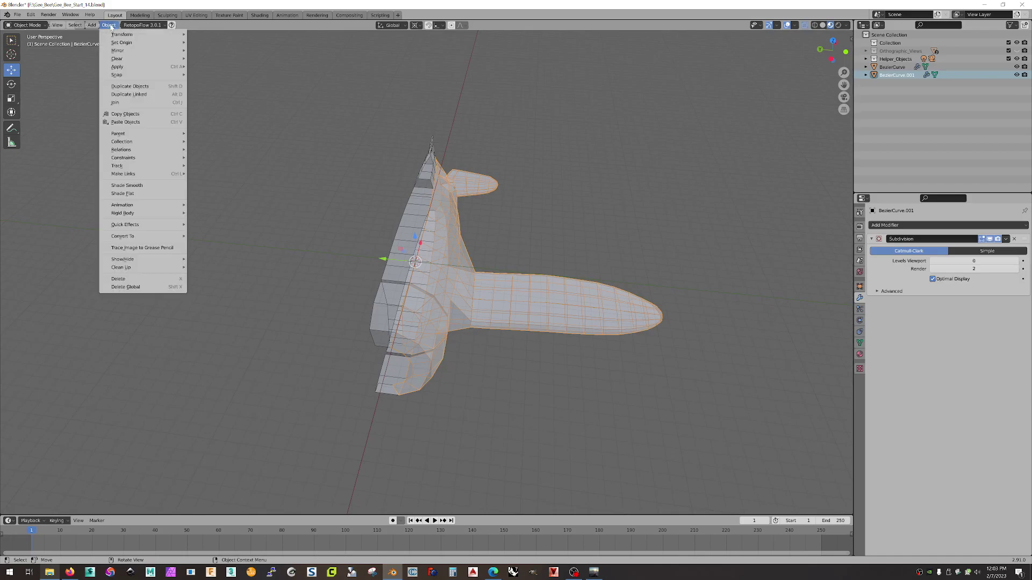
mouse_move(126, 67)
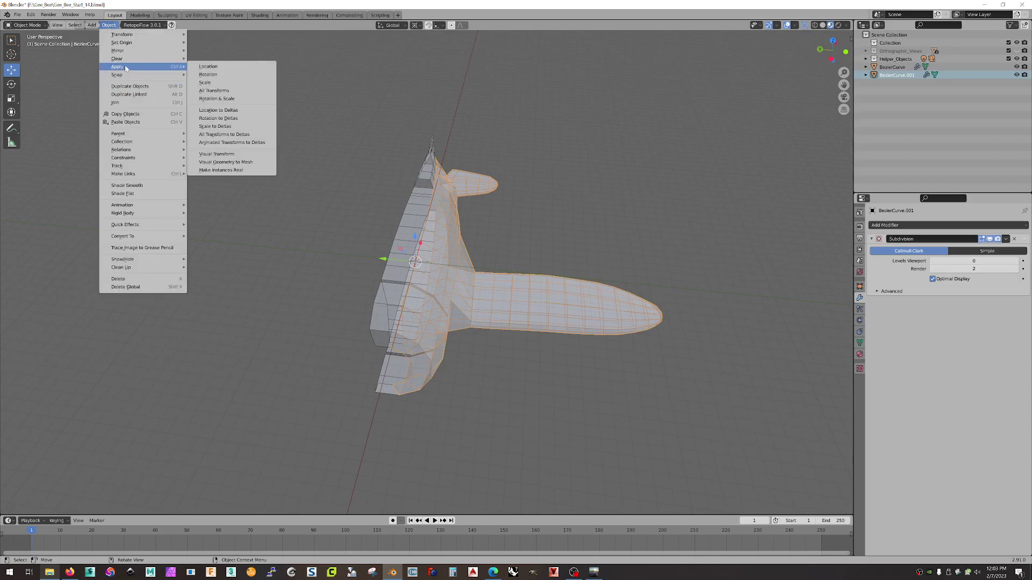
click(217, 91)
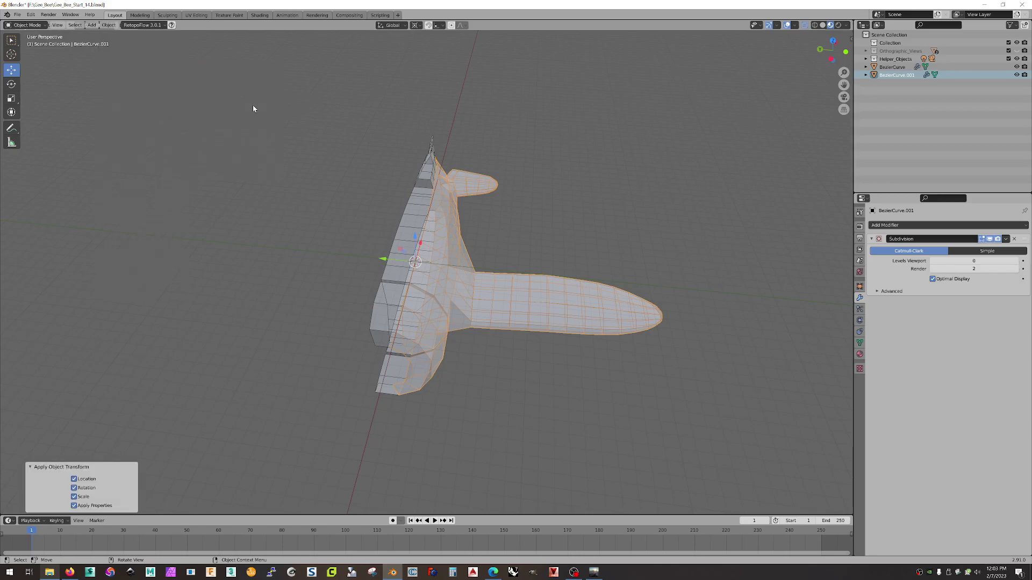
middle_drag(263, 120, 316, 145)
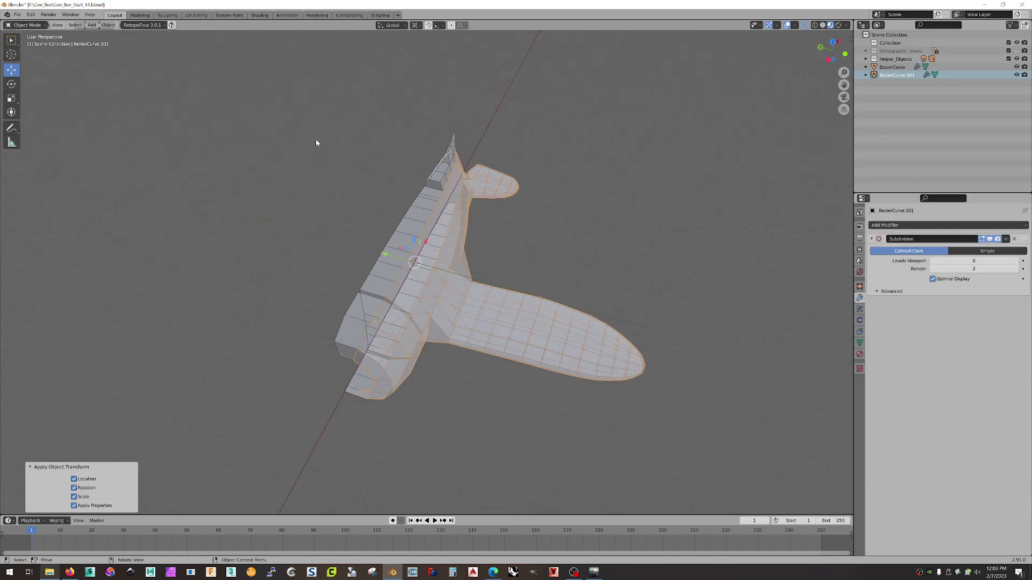
Duplicate the separated half in place and mirror the copy along the global Y axis.
key(shift+d)
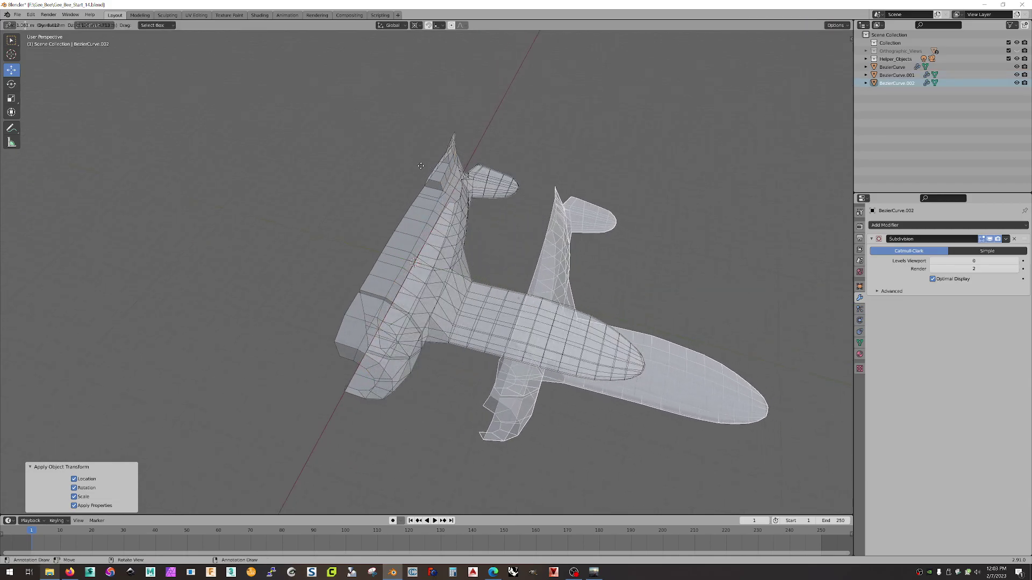
right_click(304, 133)
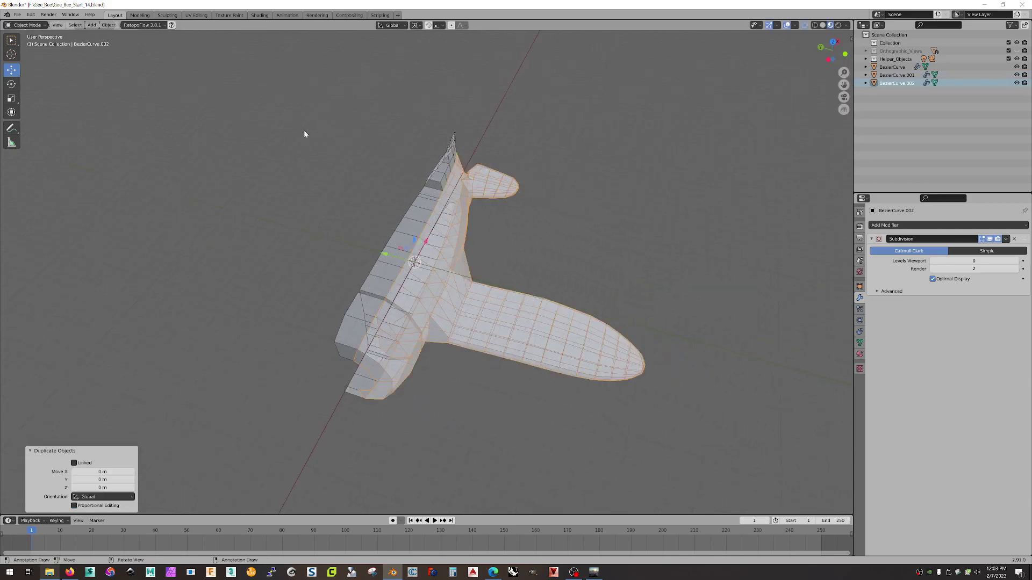
right_click(444, 178)
mouse_move(439, 263)
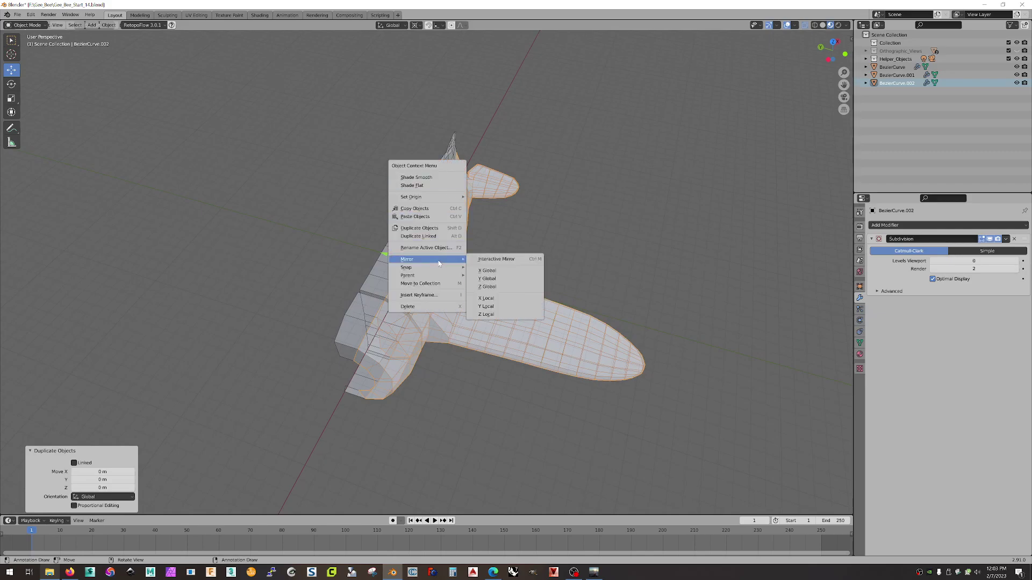
click(487, 279)
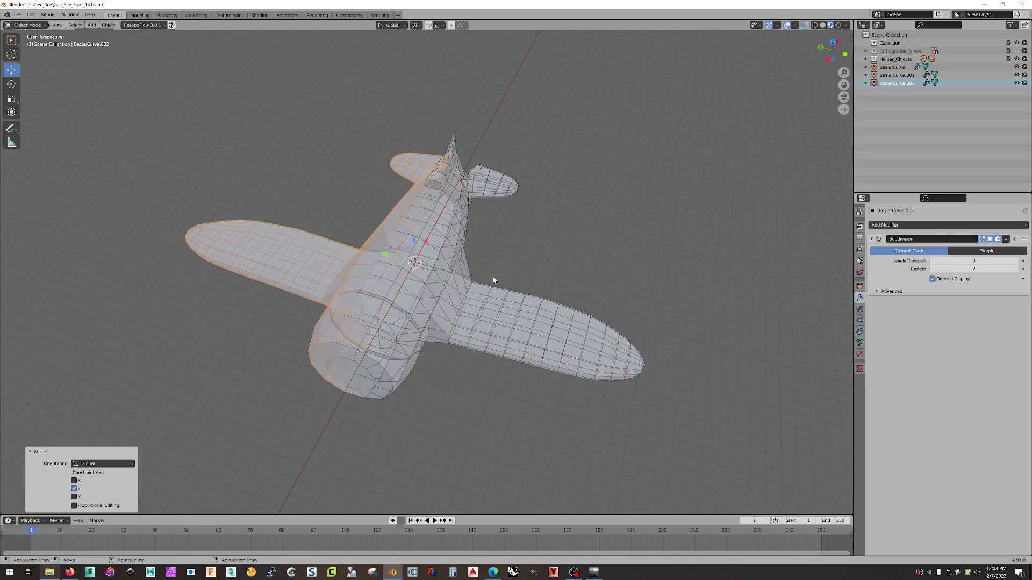
middle_drag(535, 248, 546, 184)
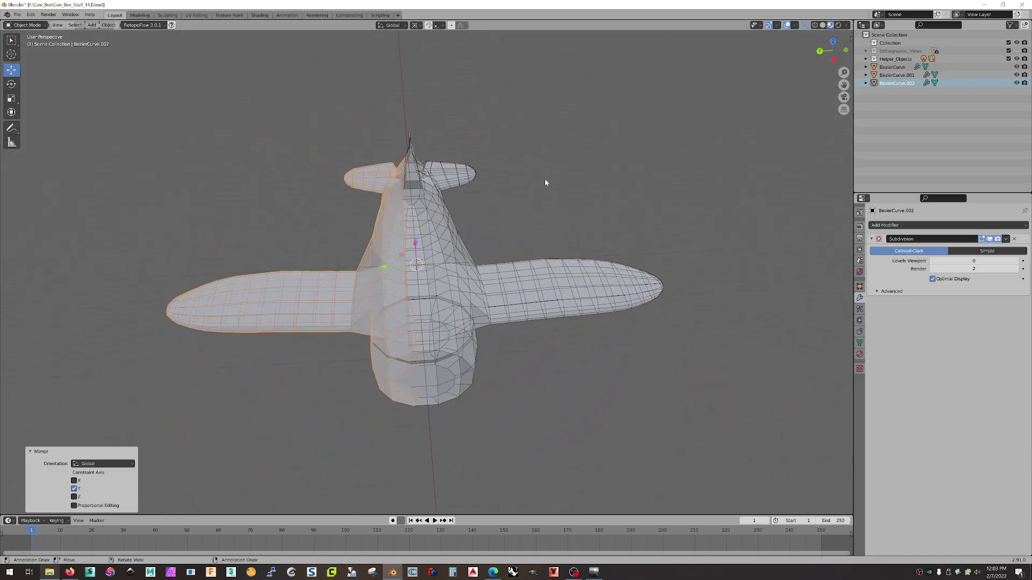
Select all the airplane parts in the viewport and join them into a single object.
click(688, 81)
drag(706, 76, 139, 424)
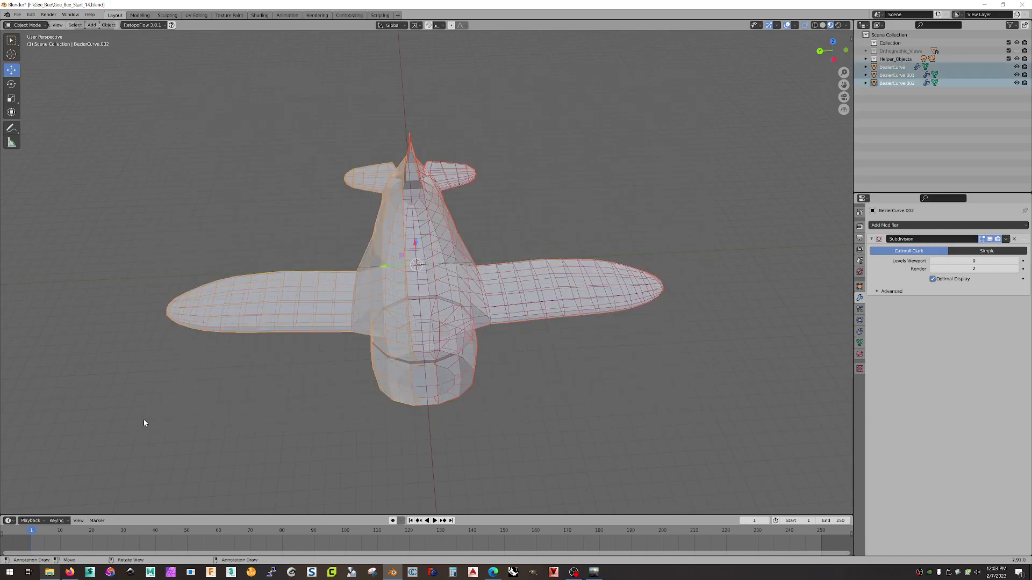
right_click(452, 272)
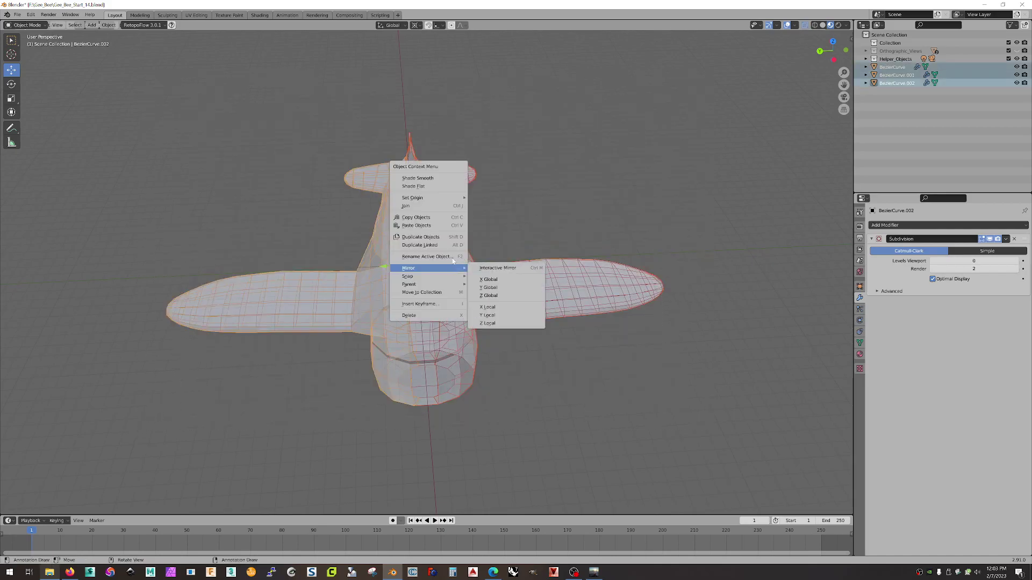
click(435, 206)
mouse_move(548, 231)
middle_down()
mouse_move(543, 223)
mouse_move(566, 221)
mouse_move(559, 226)
middle_up()
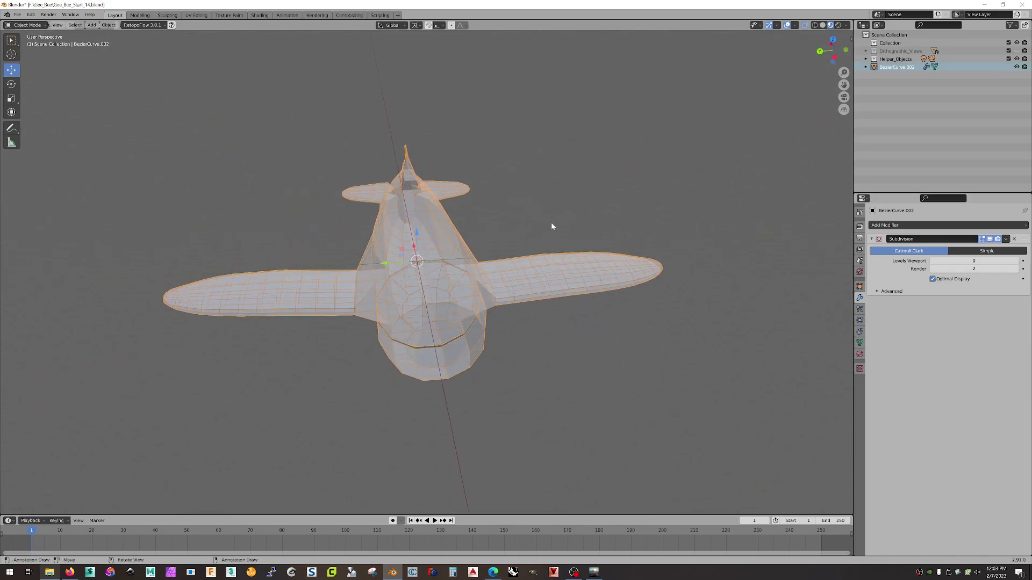
Select the whole airplane mesh in Edit Mode and merge its vertices by distance, with a merge distance of .001.
click(45, 27)
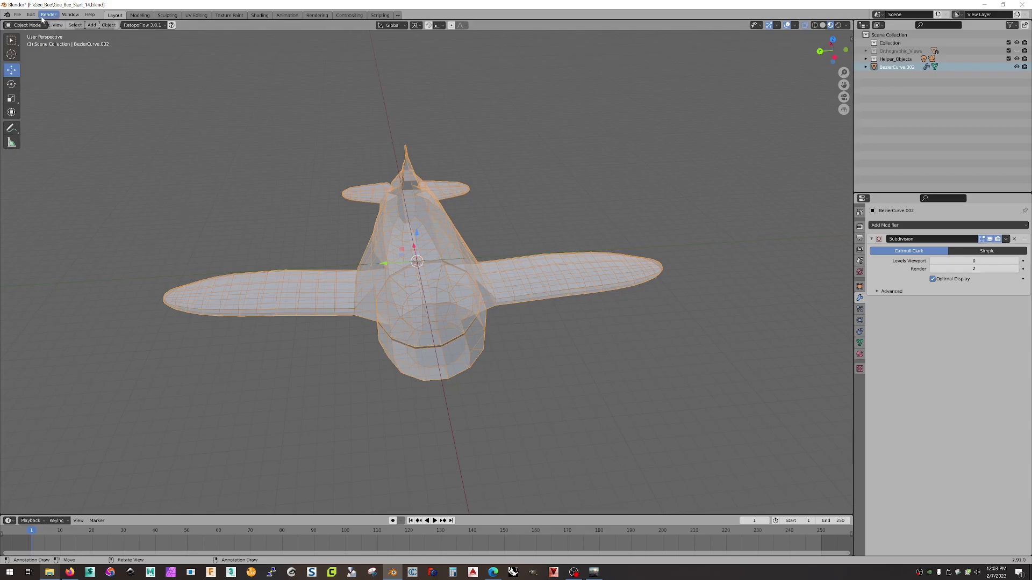
click(45, 25)
click(27, 43)
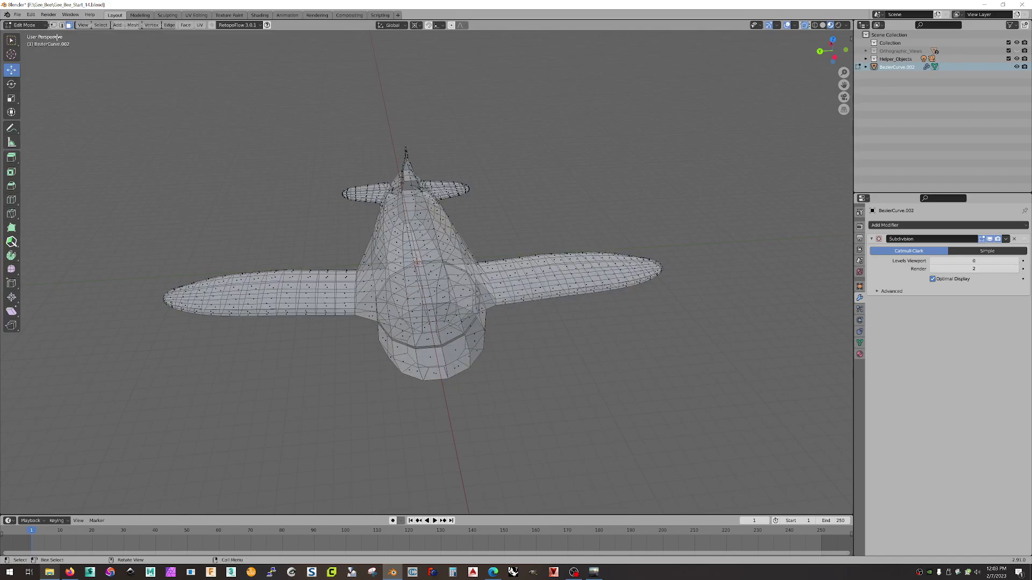
drag(94, 95, 718, 485)
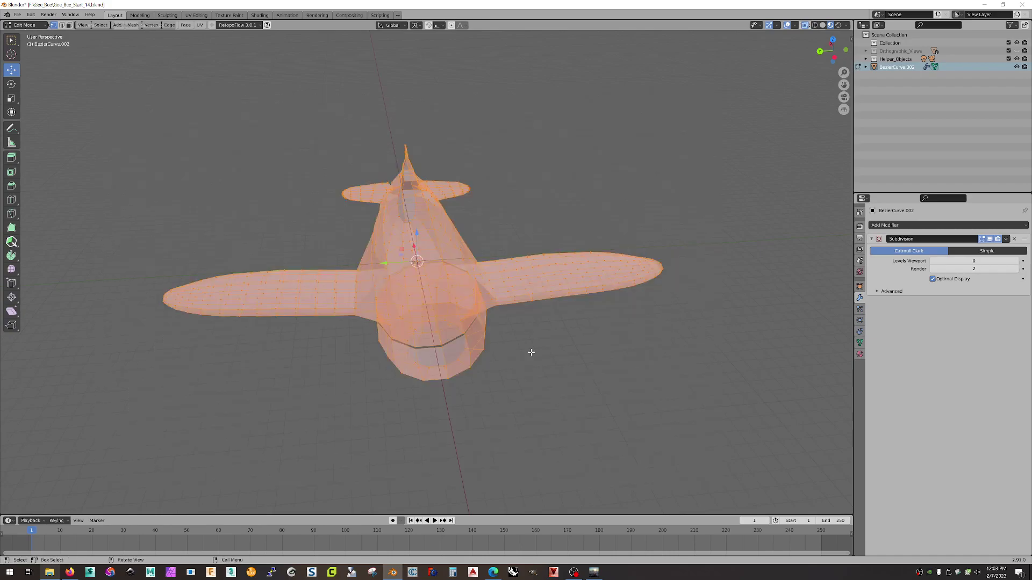
right_click(467, 291)
mouse_move(468, 290)
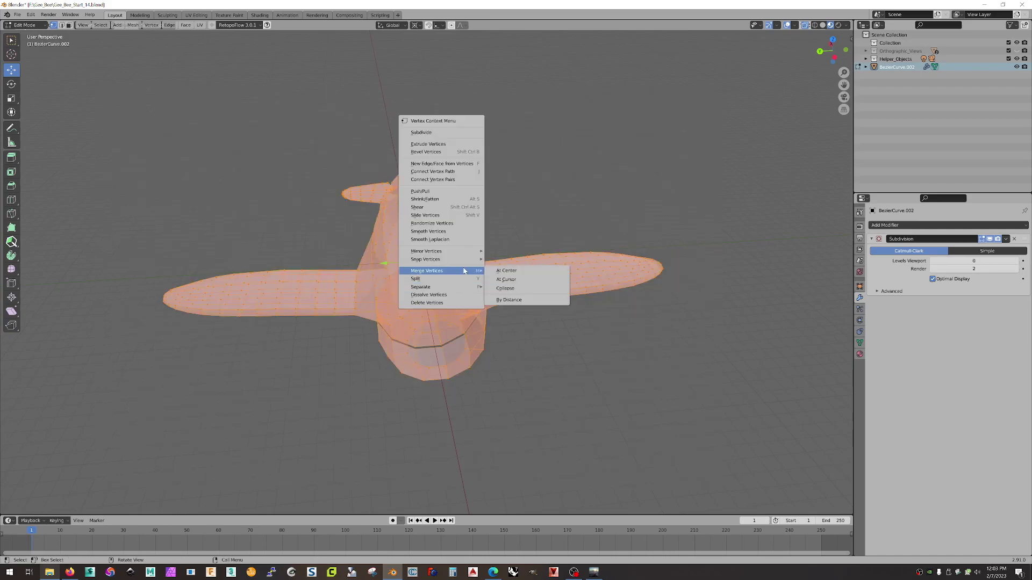
click(513, 301)
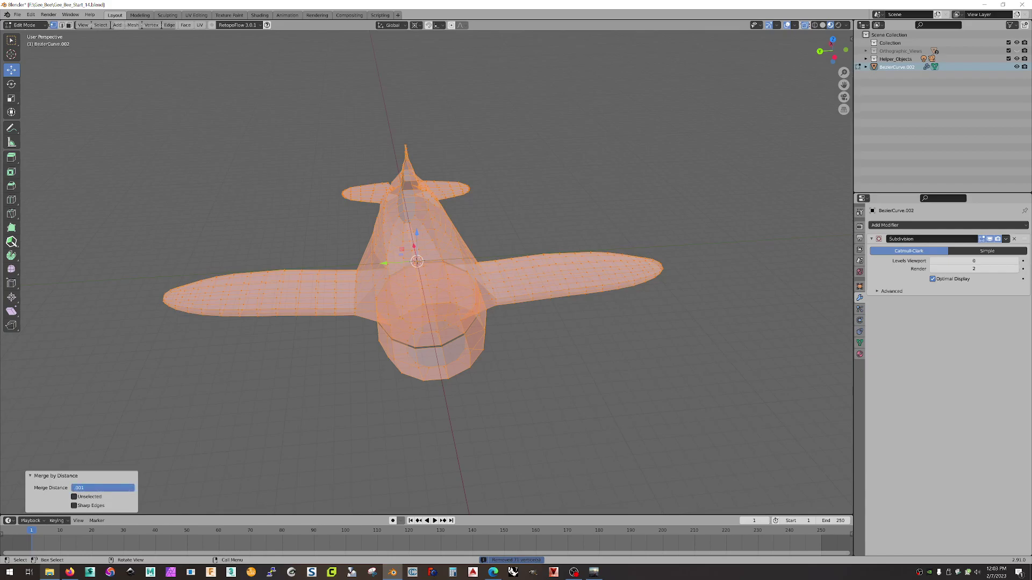
key(Return)
click(258, 421)
middle_drag(379, 421, 318, 302)
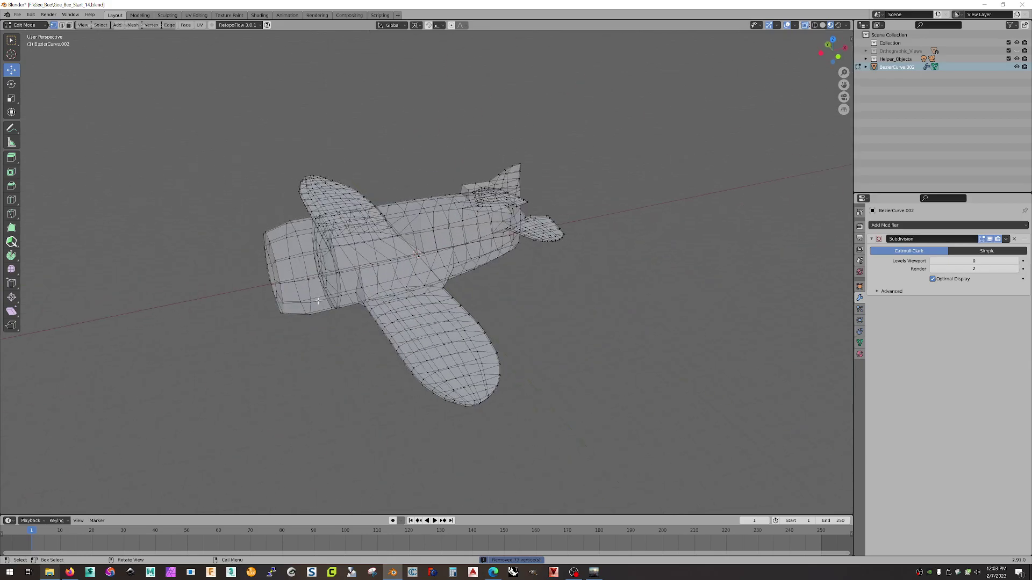
Return to Object Mode and set the Subdivision modifier's viewport levels to 2.
click(33, 25)
click(34, 34)
click(135, 139)
click(481, 208)
middle_drag(481, 208, 809, 237)
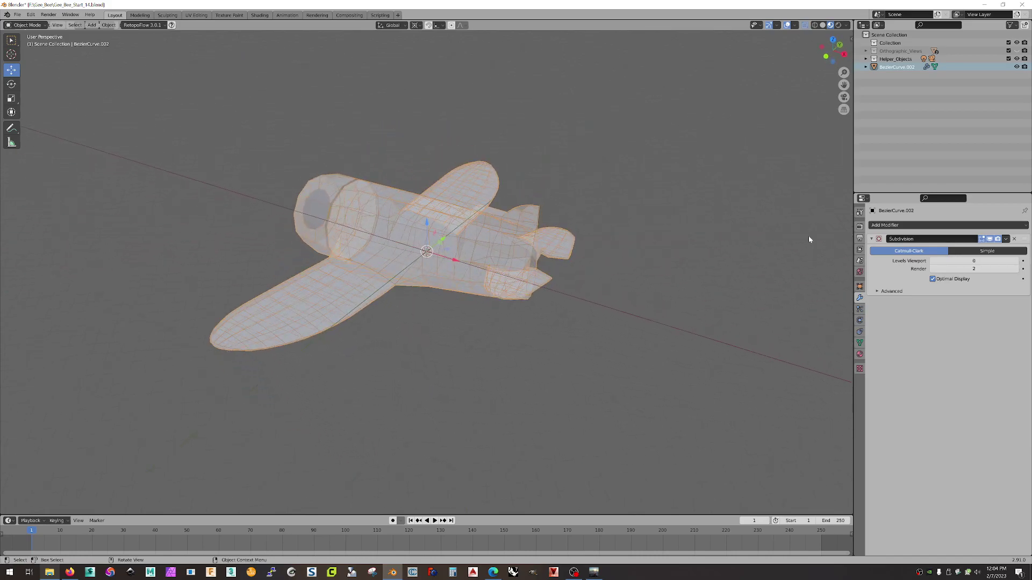
click(1016, 261)
click(1016, 261)
middle_drag(702, 283, 463, 302)
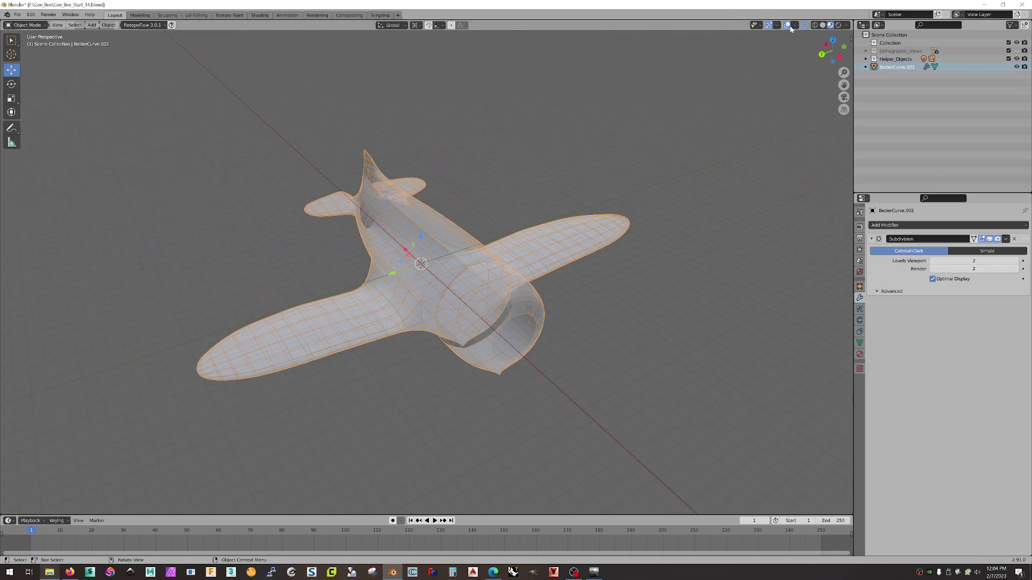
Display the airplane in Solid shading with X-ray and the Face Orientation overlay on, and examine the facing of both halves.
click(805, 27)
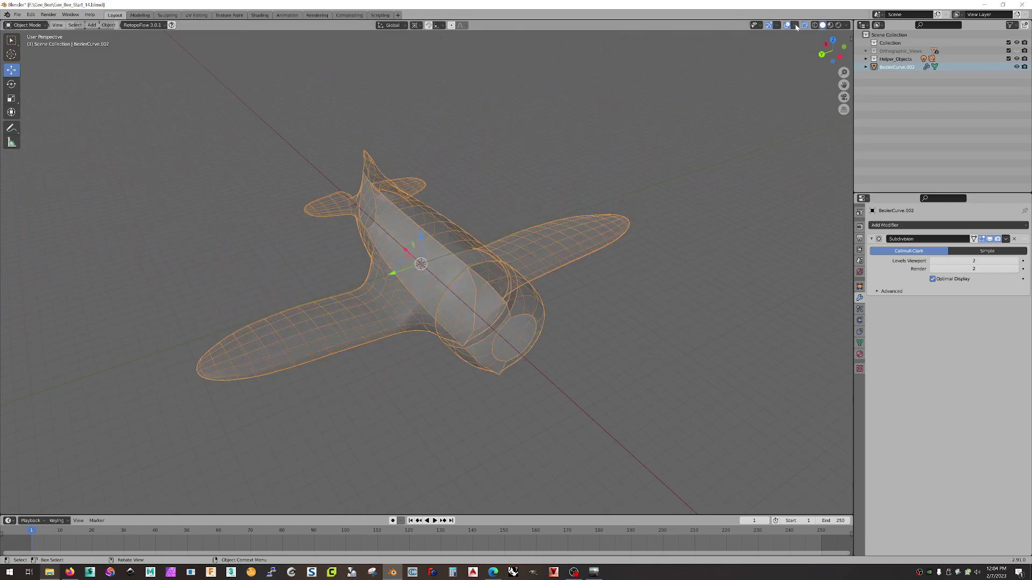
click(795, 25)
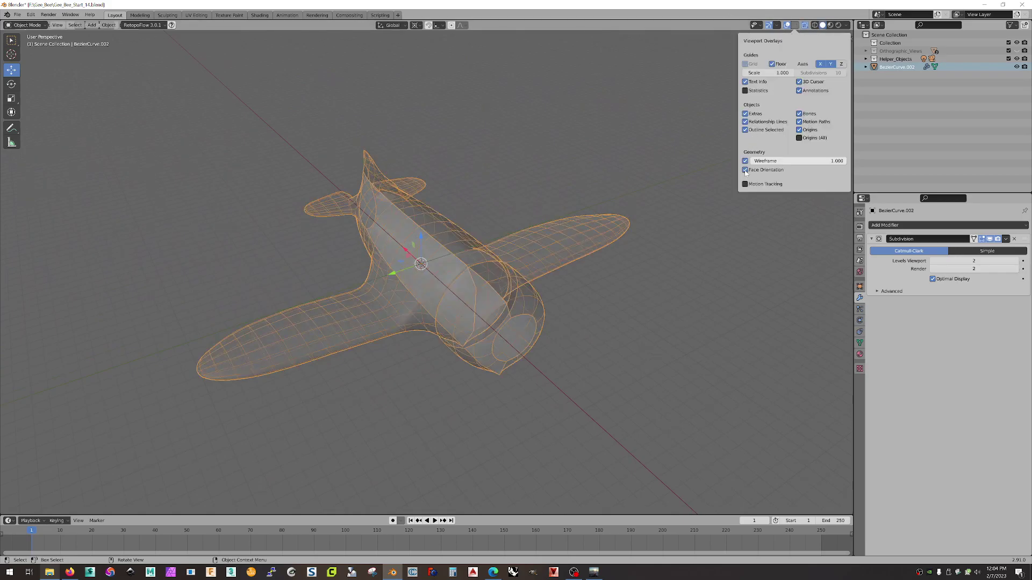
click(629, 134)
click(785, 26)
click(788, 26)
middle_drag(688, 86, 780, 75)
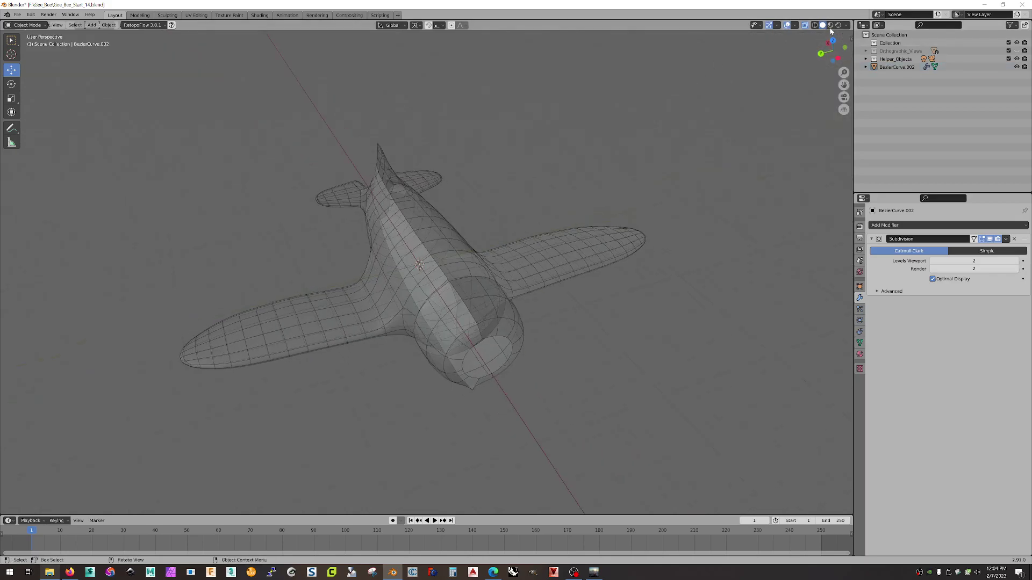
click(792, 26)
click(830, 25)
click(822, 25)
mouse_move(634, 137)
middle_down()
mouse_move(598, 150)
mouse_move(567, 144)
mouse_move(613, 113)
mouse_move(638, 131)
mouse_move(671, 126)
middle_up()
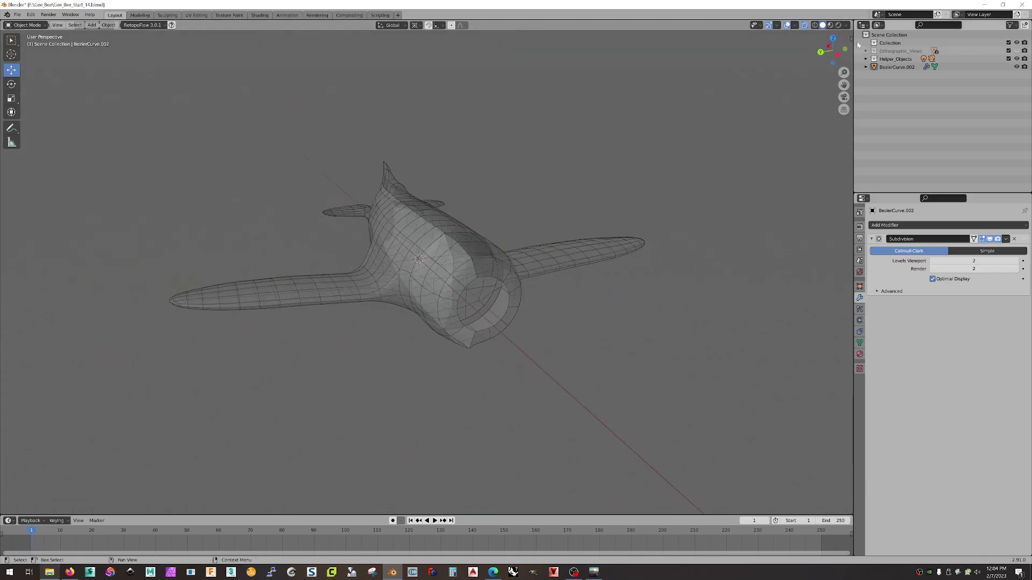
click(786, 25)
click(786, 25)
click(794, 25)
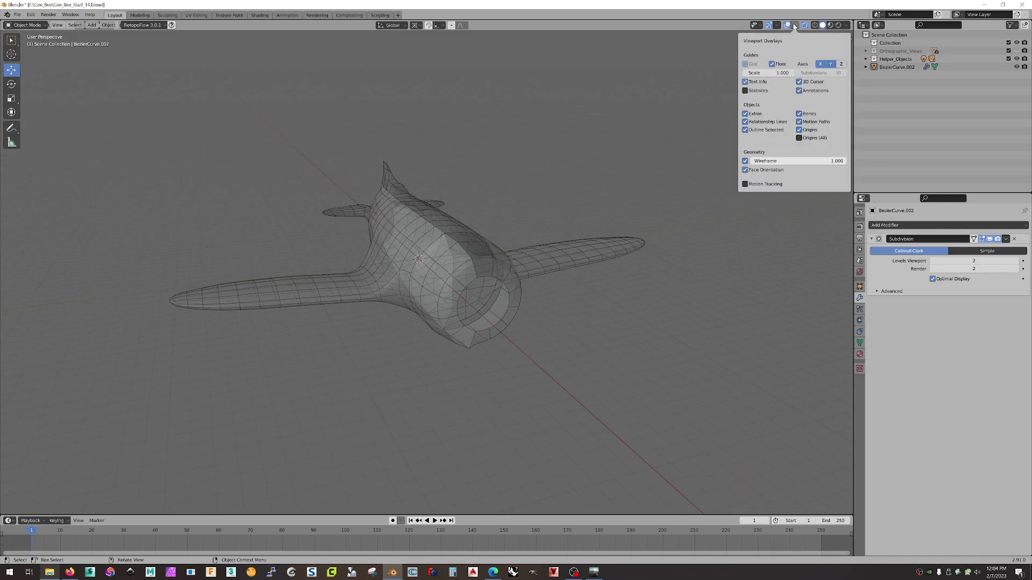
middle_drag(548, 220, 532, 207)
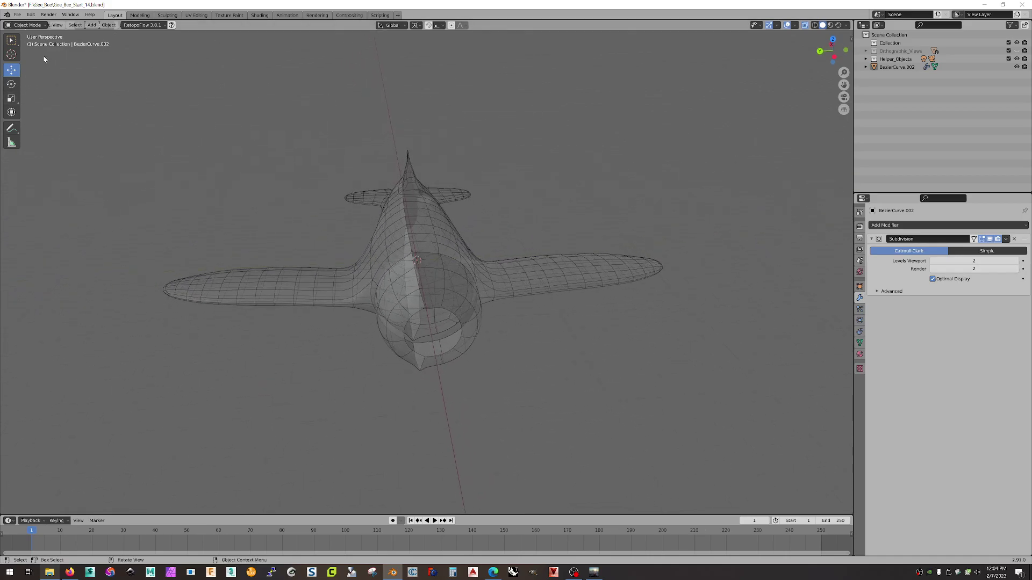
Enter Edit Mode and select the faces of one wing, its stabilizer and the adjoining fuselage side.
click(27, 25)
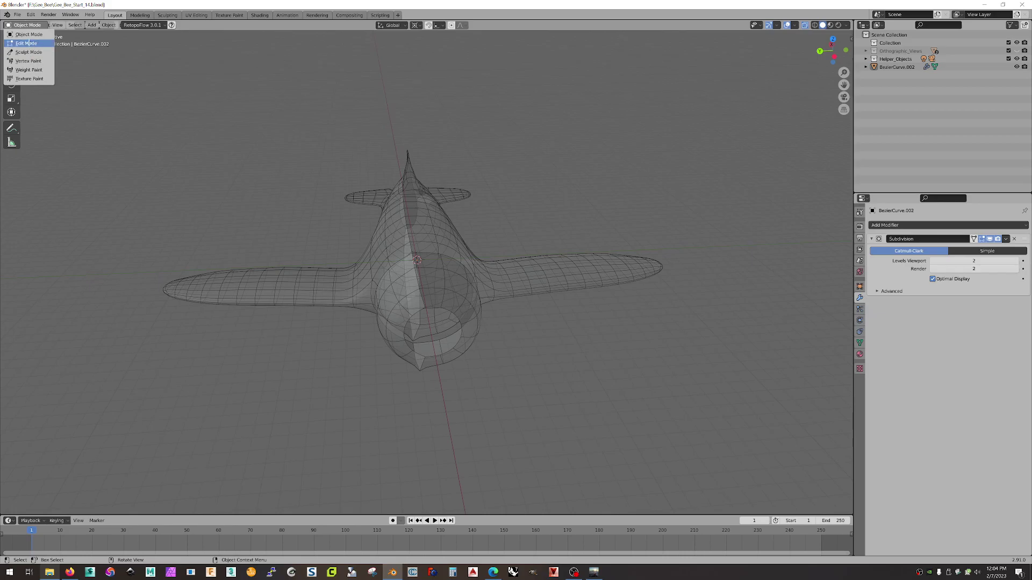
click(26, 43)
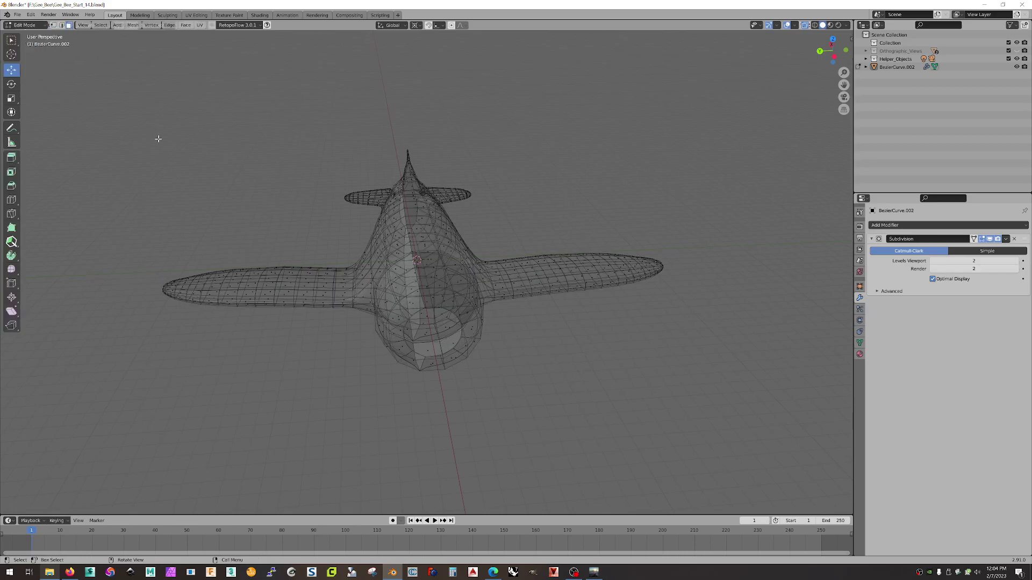
drag(141, 149, 380, 370)
middle_drag(385, 361, 670, 264)
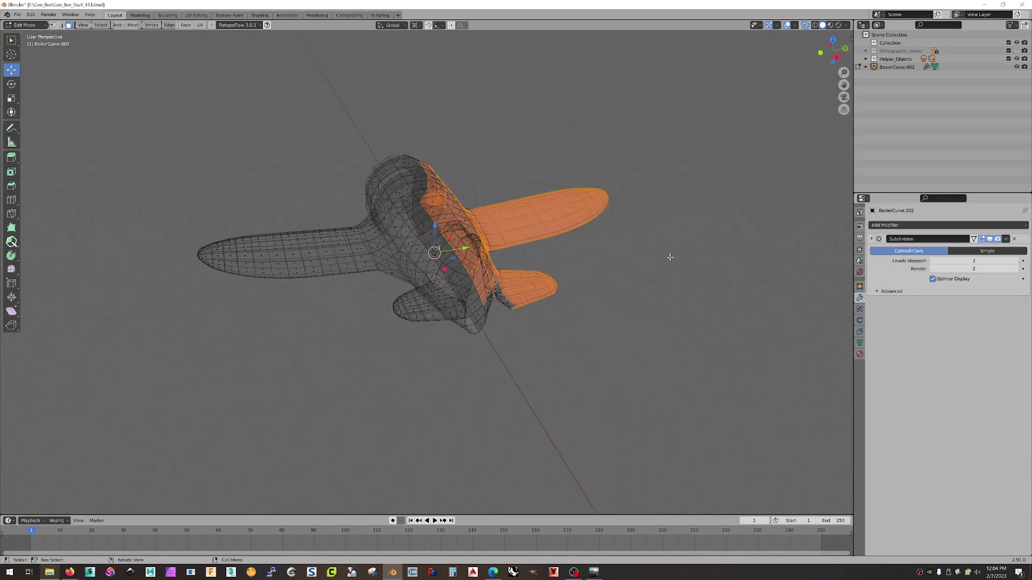
drag(689, 160, 493, 320)
middle_drag(493, 320, 575, 269)
drag(604, 143, 479, 243)
middle_drag(596, 200, 398, 372)
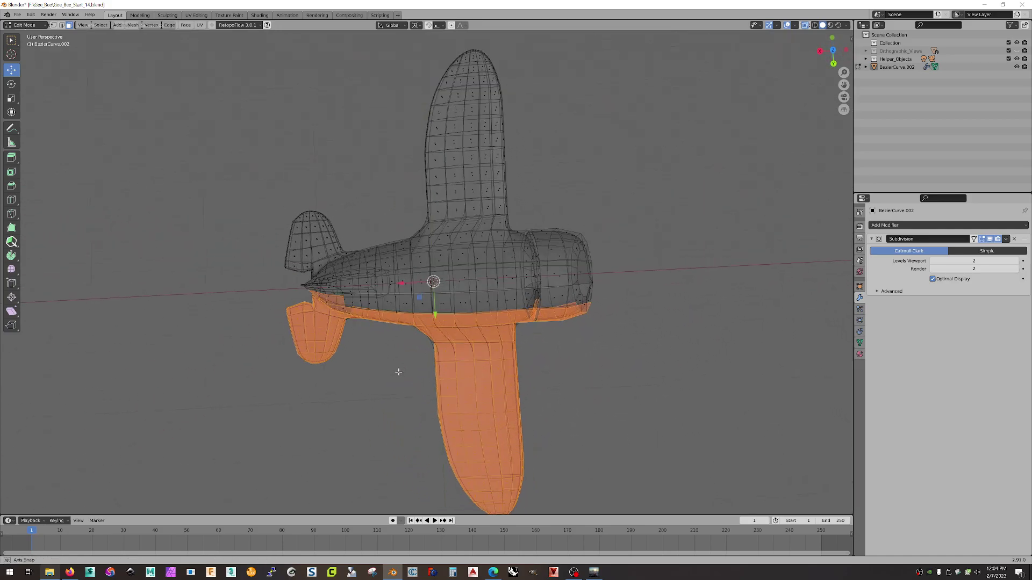
Extend the face selection over the rest of that fuselage half, up to the centreline.
shift+drag(264, 424, 683, 300)
middle_drag(649, 362, 551, 283)
drag(311, 126, 391, 243)
middle_drag(487, 254, 454, 190)
shift+drag(271, 157, 326, 224)
middle_drag(321, 225, 547, 226)
Flip the normals of the selected half of the airplane.
right_click(471, 226)
click(472, 227)
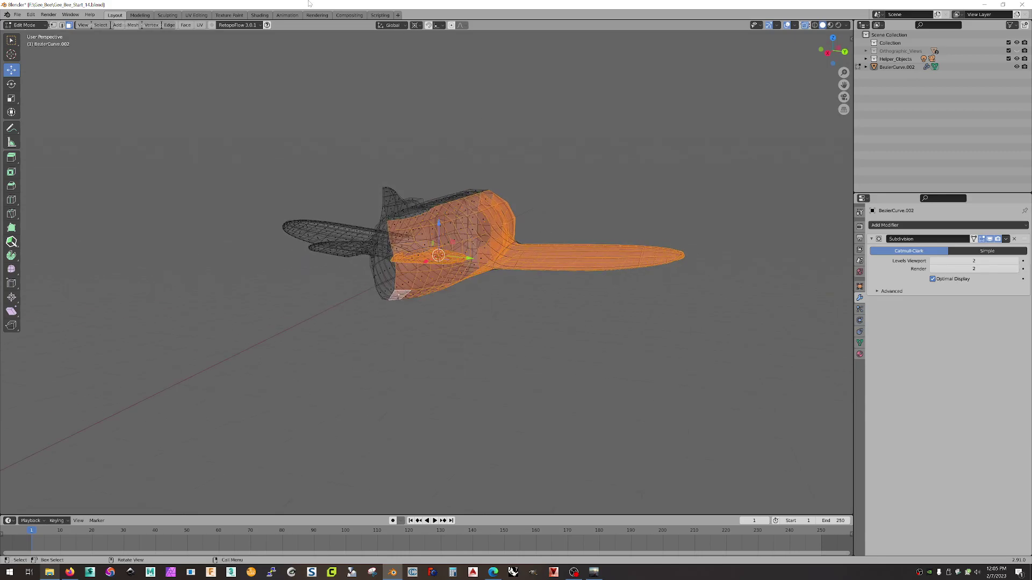
right_click(465, 225)
click(132, 26)
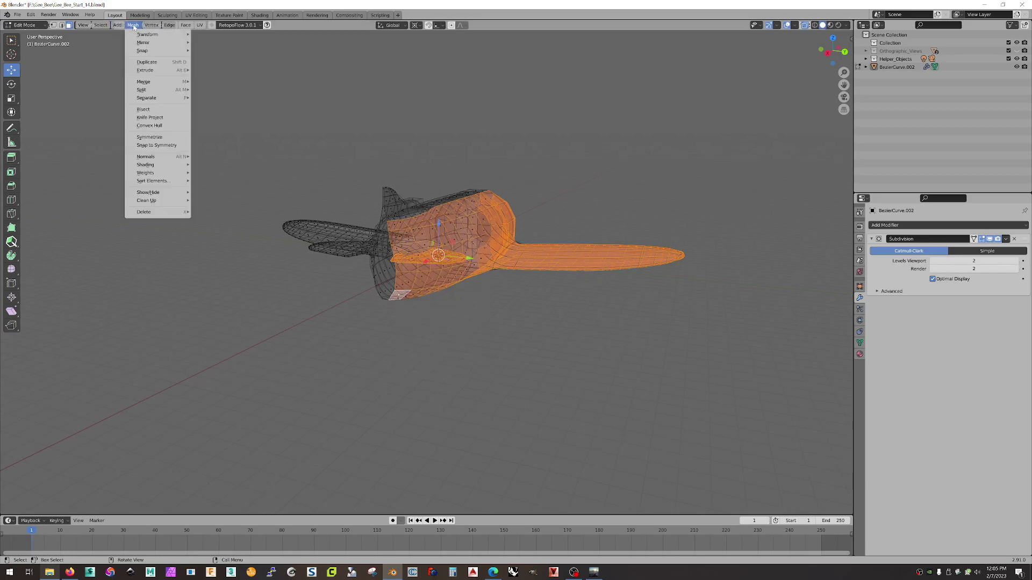
mouse_move(153, 26)
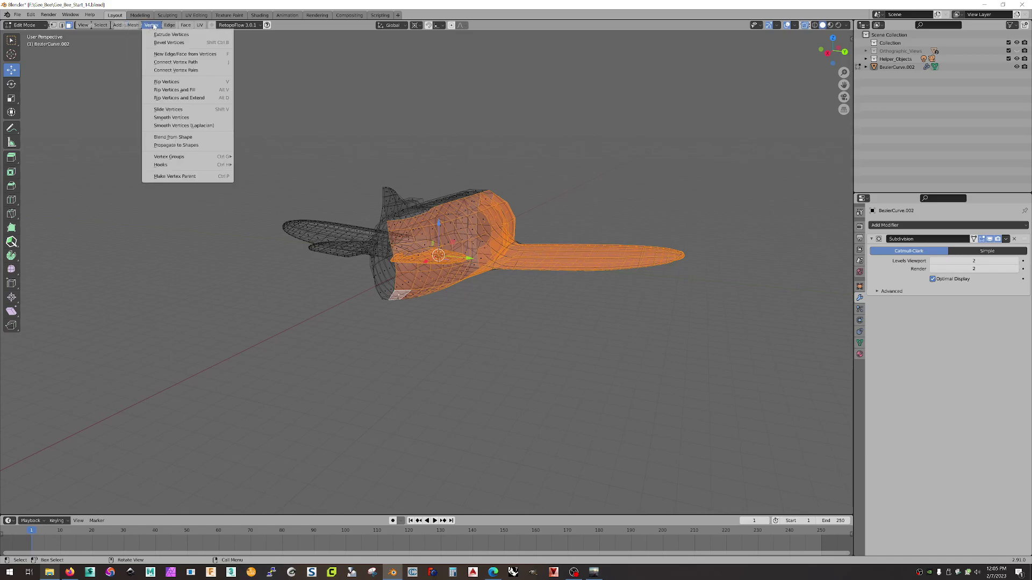
mouse_move(207, 26)
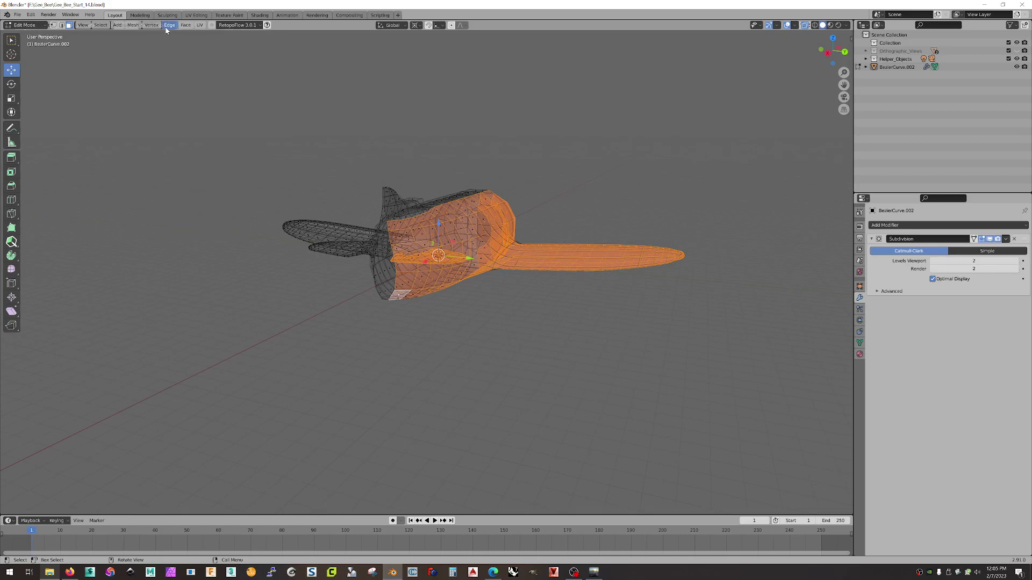
click(133, 27)
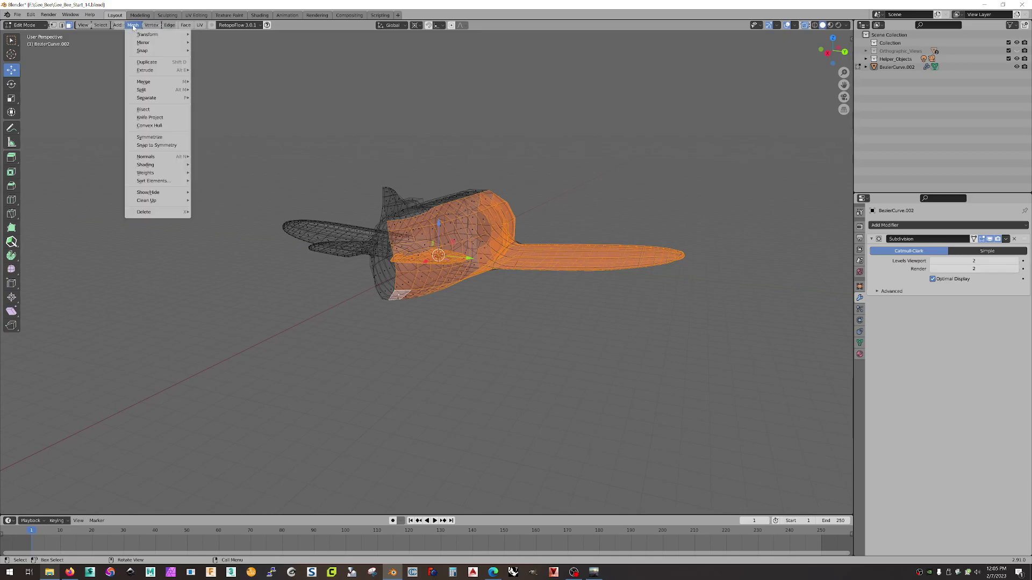
mouse_move(161, 156)
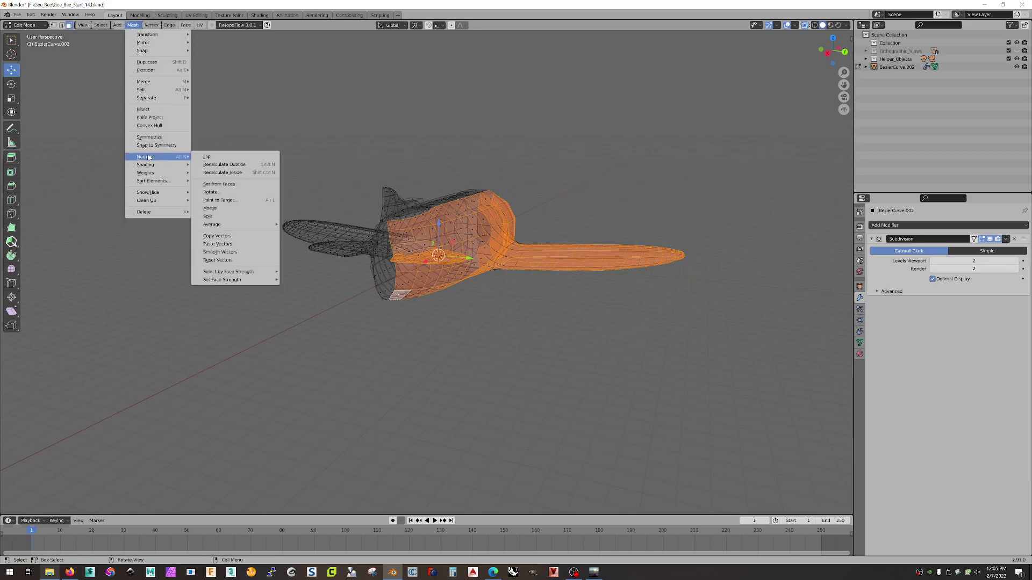
click(223, 158)
Select the three lighter faces inside the nose opening, correct their normals, and clear the selection.
middle_drag(619, 162, 463, 138)
scroll(337, 162, up, 5)
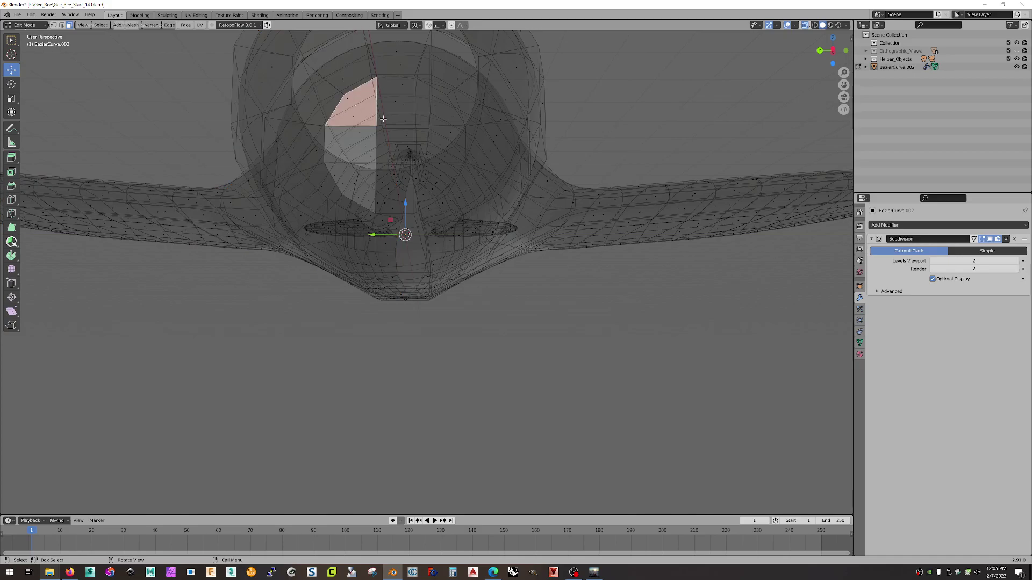
scroll(419, 191, up, 4)
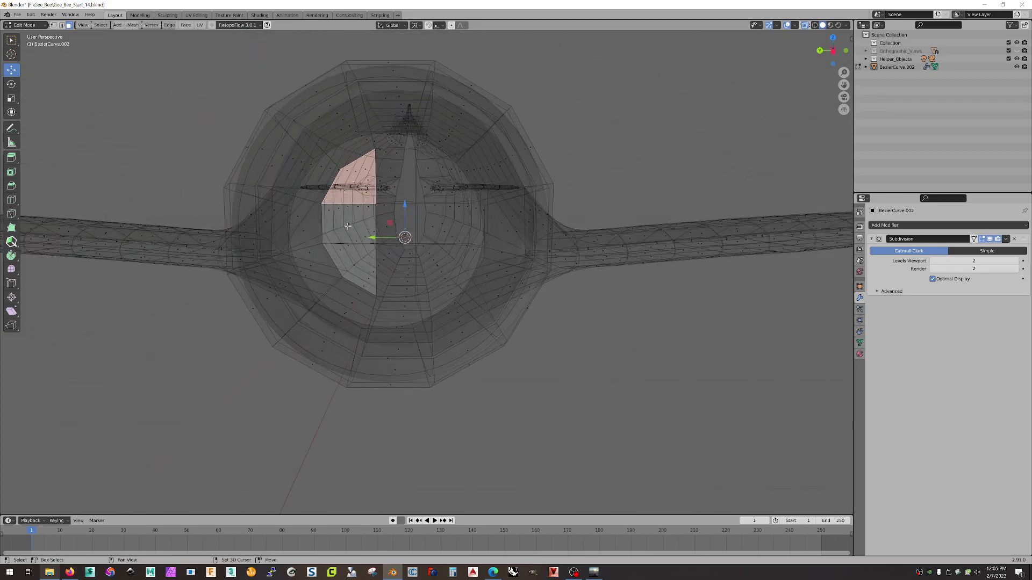
shift+click(347, 227)
shift+click(353, 261)
middle_drag(353, 260, 228, 152)
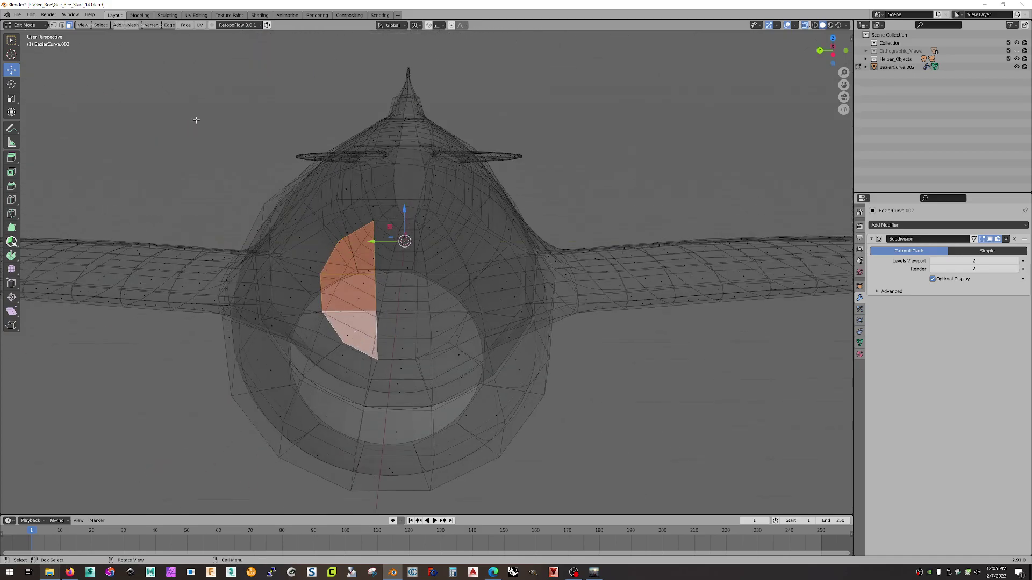
click(132, 26)
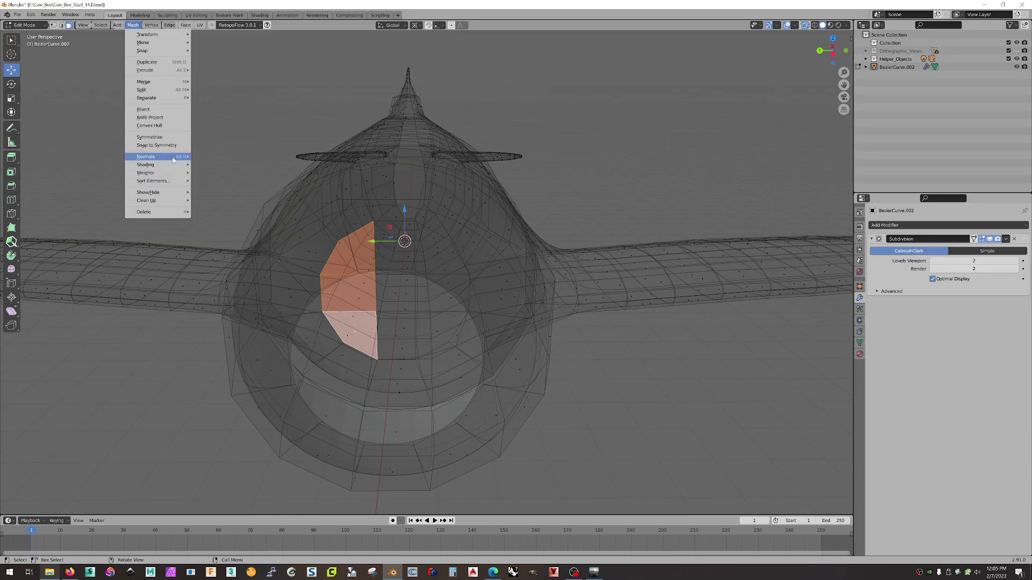
mouse_move(161, 156)
click(221, 164)
key(alt+a)
Select the strip of lighter faces along the top of the fuselage back to the tail and correct their normals.
middle_drag(246, 167, 401, 189)
click(403, 188)
shift+click(385, 200)
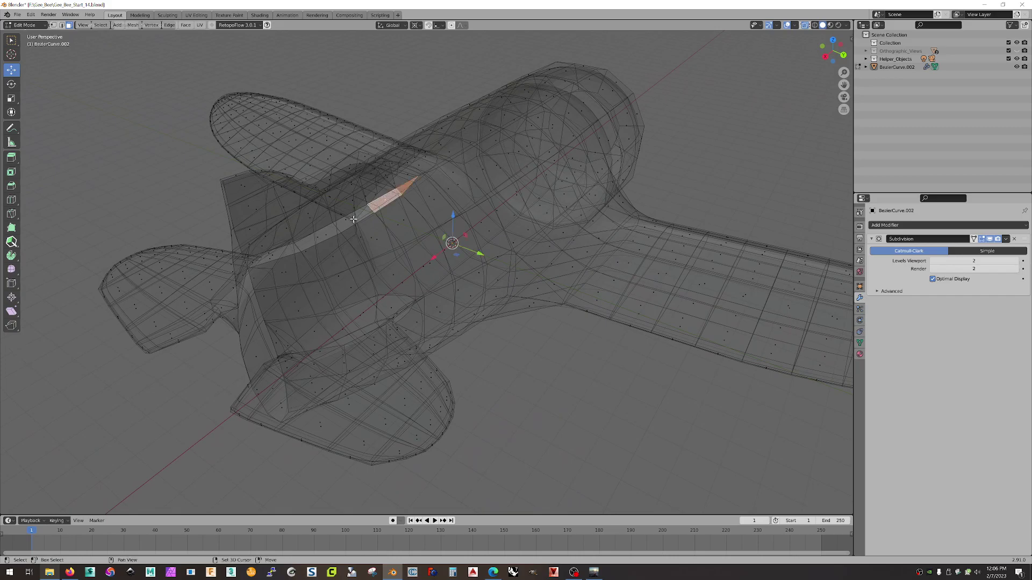
shift+click(344, 221)
middle_drag(366, 219, 359, 258)
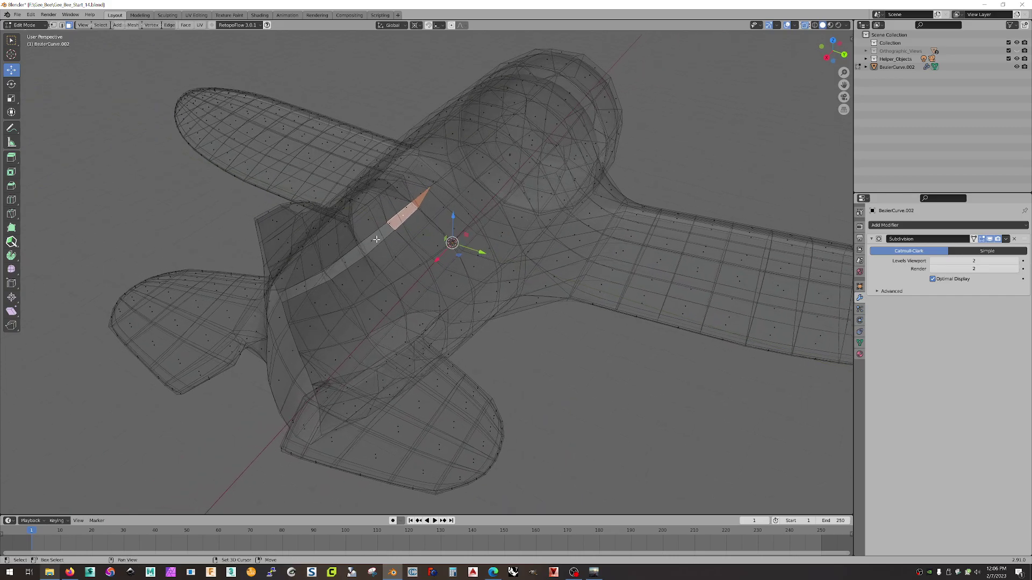
shift+click(345, 262)
shift+click(304, 287)
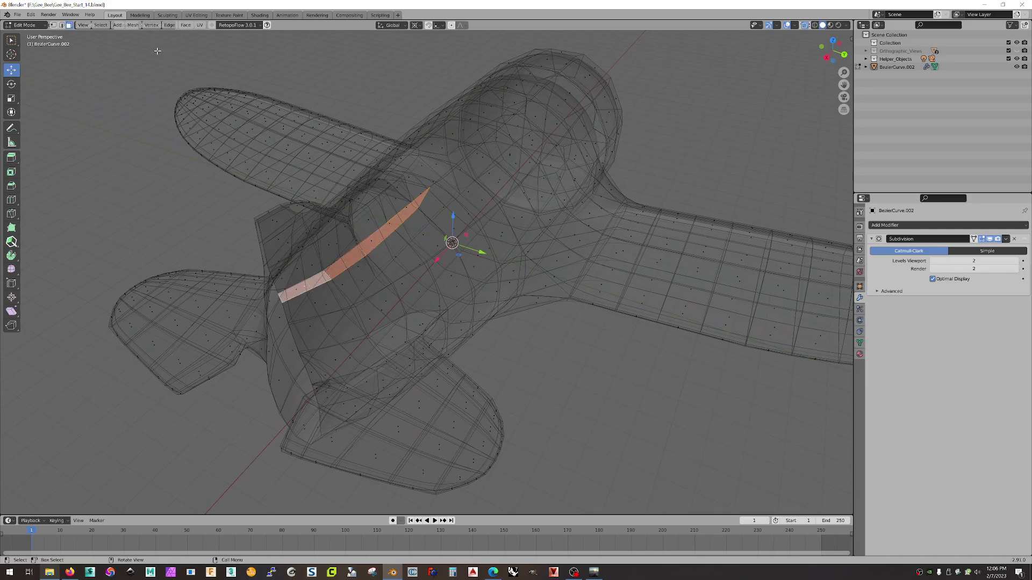
click(134, 25)
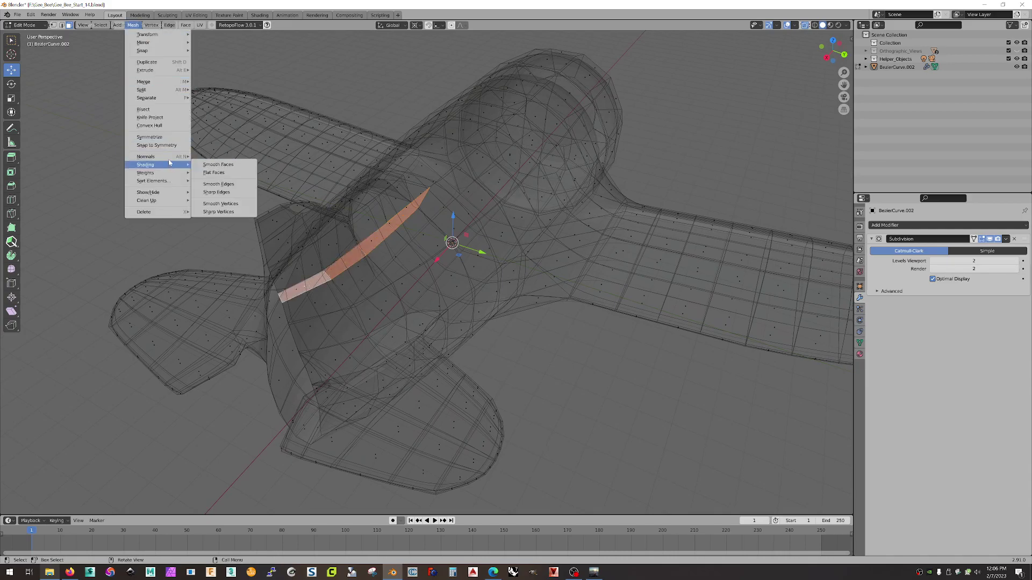
click(206, 156)
middle_drag(490, 150, 707, 166)
Return to Object Mode and display the airplane in Material Preview shading with the viewport overlays hidden.
key(Tab)
click(787, 26)
middle_drag(647, 120, 742, 134)
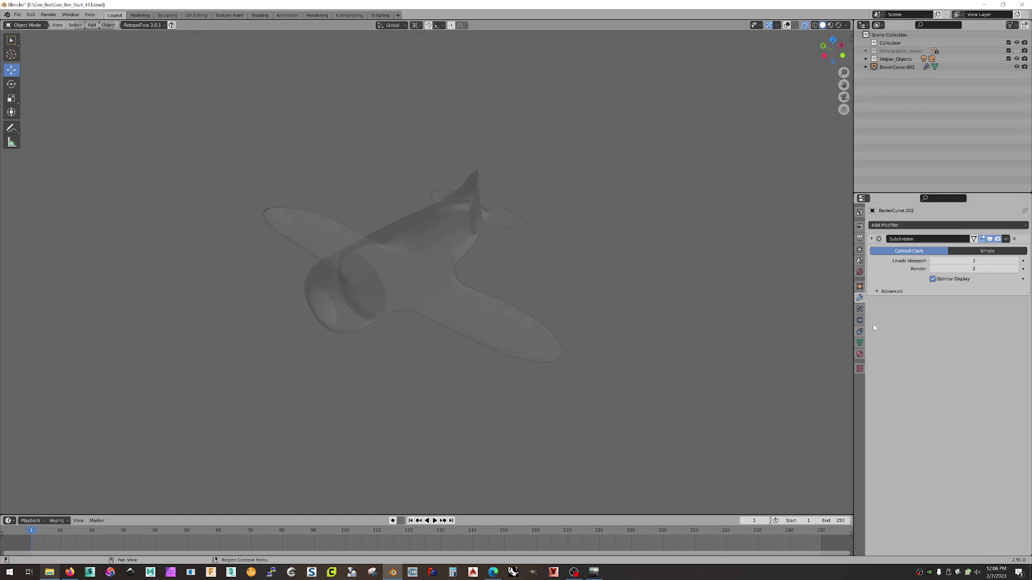
click(831, 25)
mouse_move(595, 307)
middle_down()
mouse_move(611, 324)
mouse_move(525, 302)
mouse_move(580, 325)
mouse_move(610, 320)
middle_up()
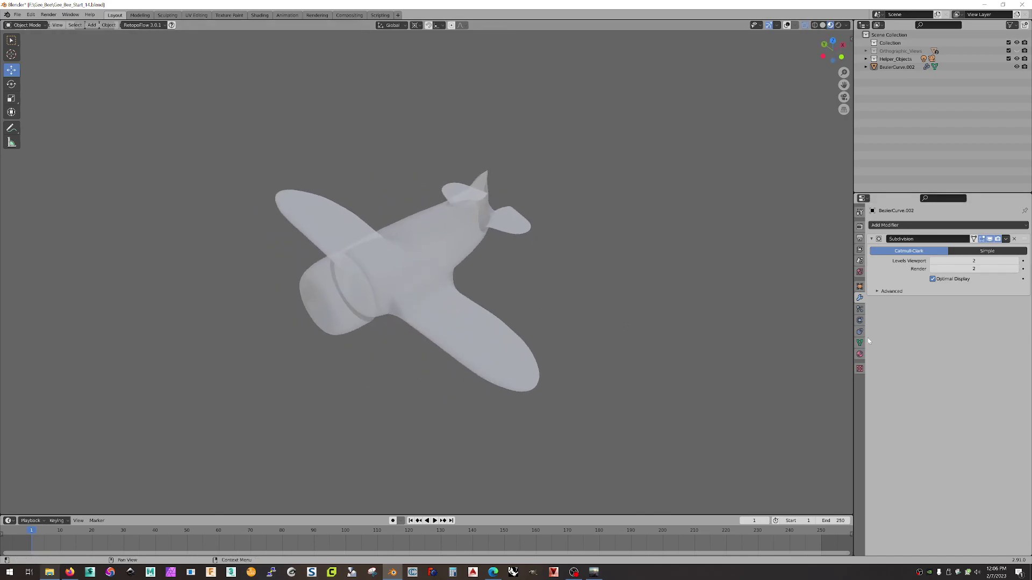
Set the airplane material's Alpha to 1 and its Blend Mode to Opaque.
click(860, 355)
scroll(946, 387, down, 5)
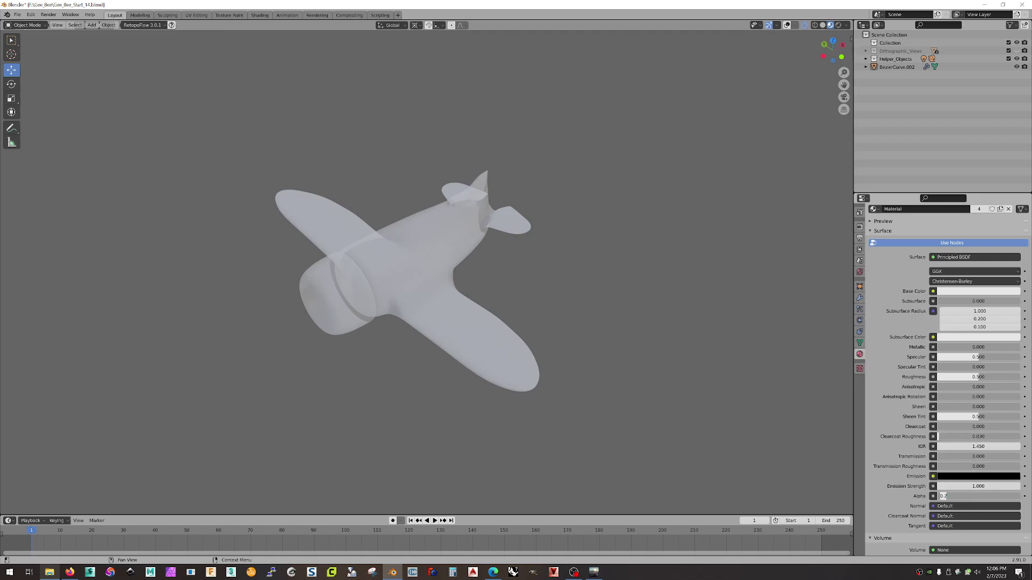
text(1)
key(Return)
middle_drag(482, 281, 531, 277)
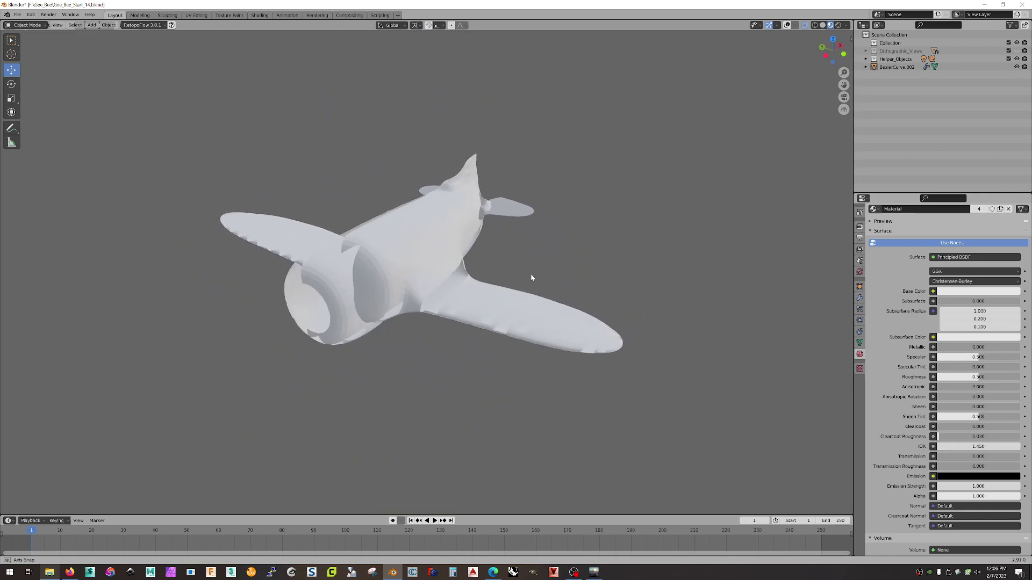
scroll(962, 429, down, 4)
click(954, 498)
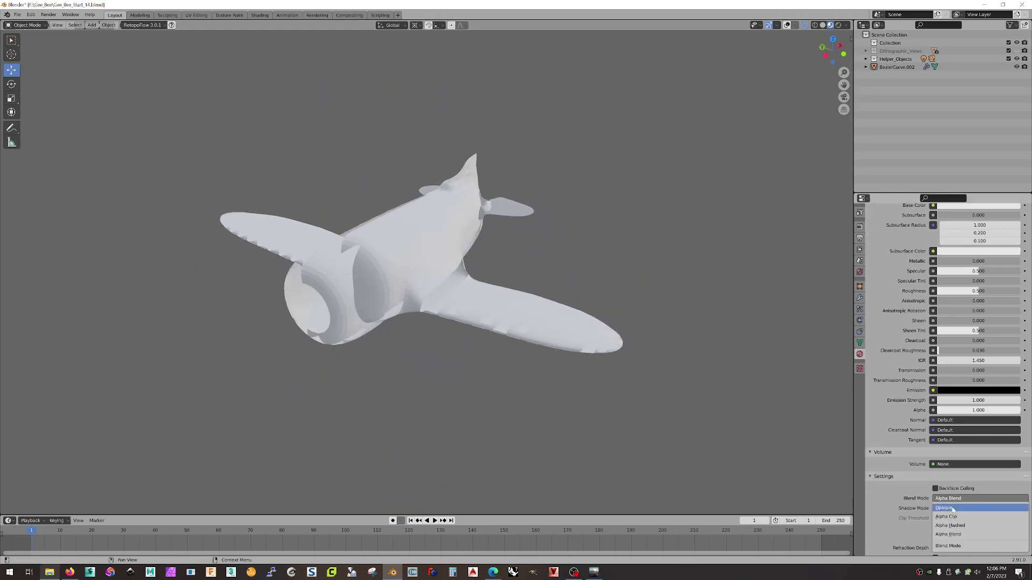
click(952, 508)
Select the airplane and remove its Material.003 slot, keeping only the slot named Material.
middle_drag(691, 304, 443, 285)
click(496, 242)
scroll(966, 273, up, 8)
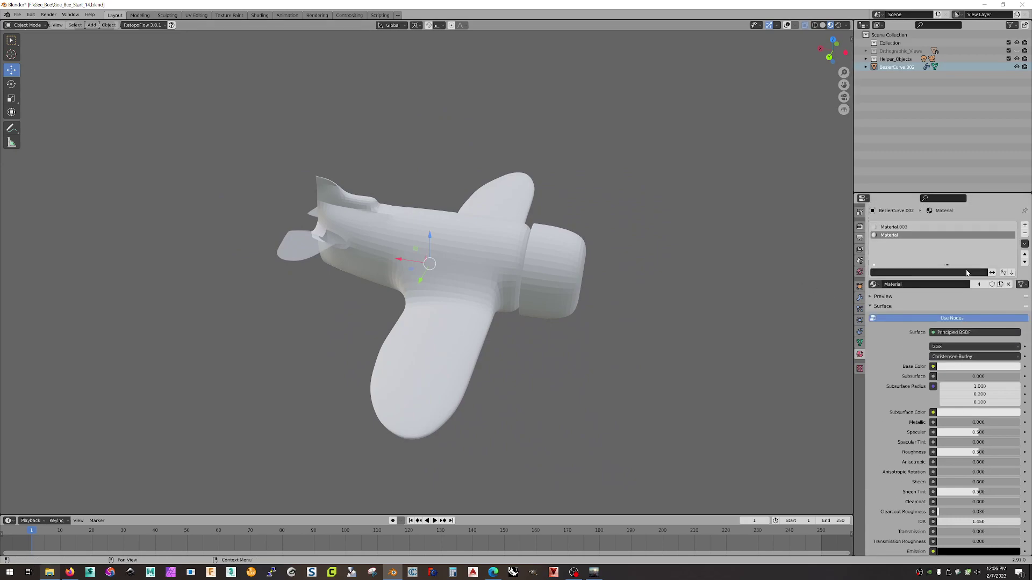
click(896, 228)
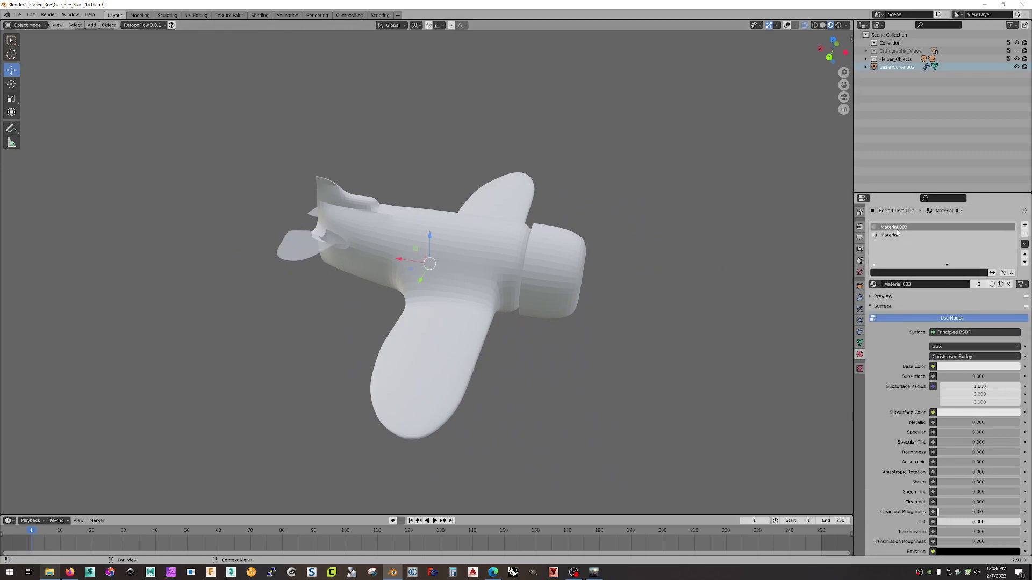
right_click(956, 232)
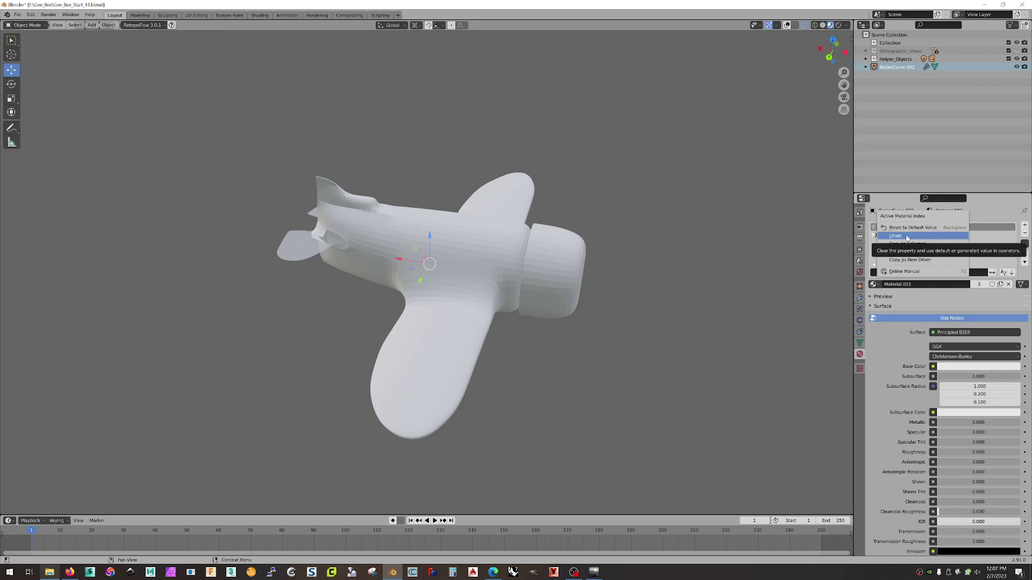
click(886, 236)
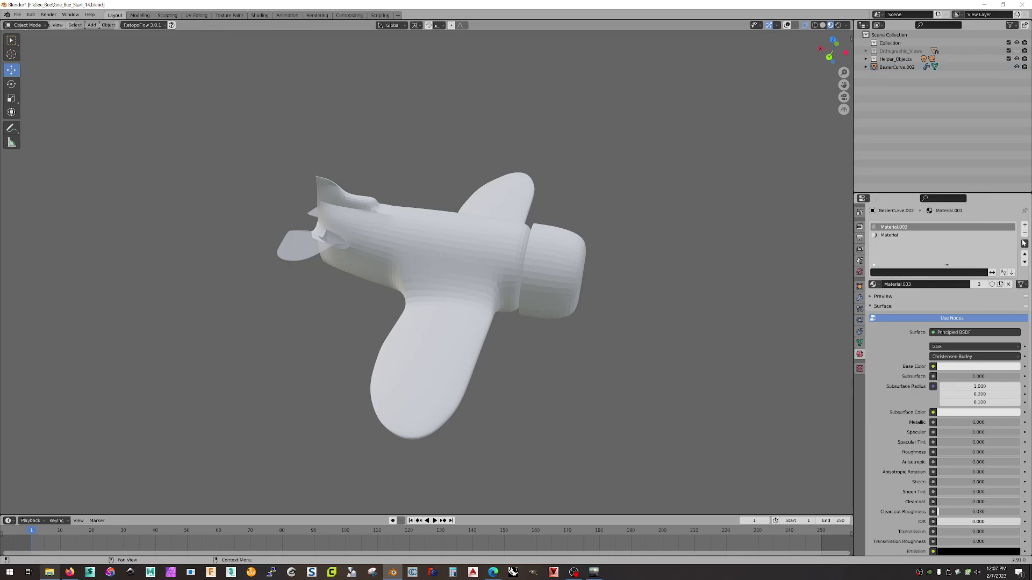
click(1024, 234)
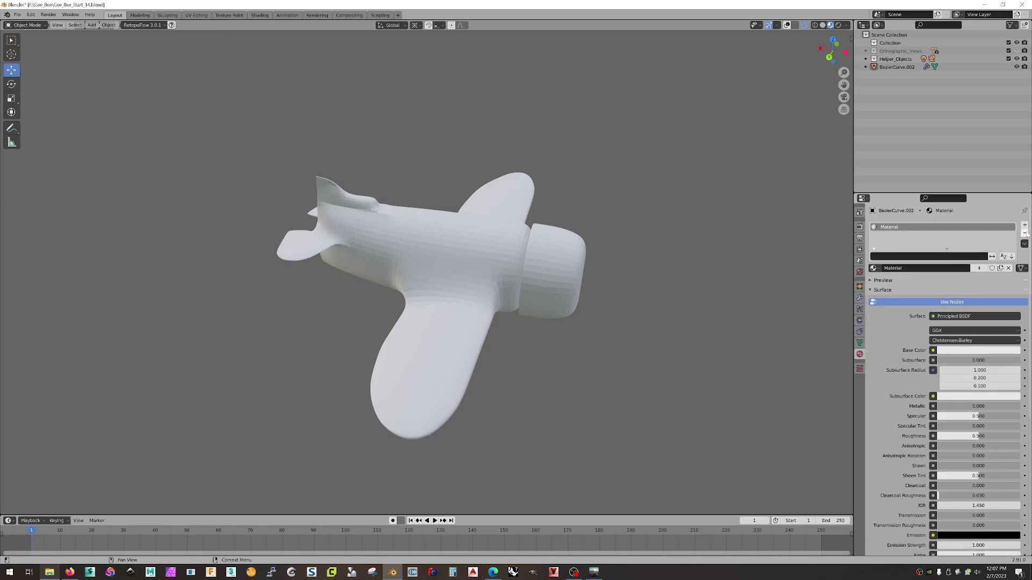
Set the viewport level of the airplane's Subdivision modifier to 0.
middle_drag(731, 234, 521, 260)
click(520, 260)
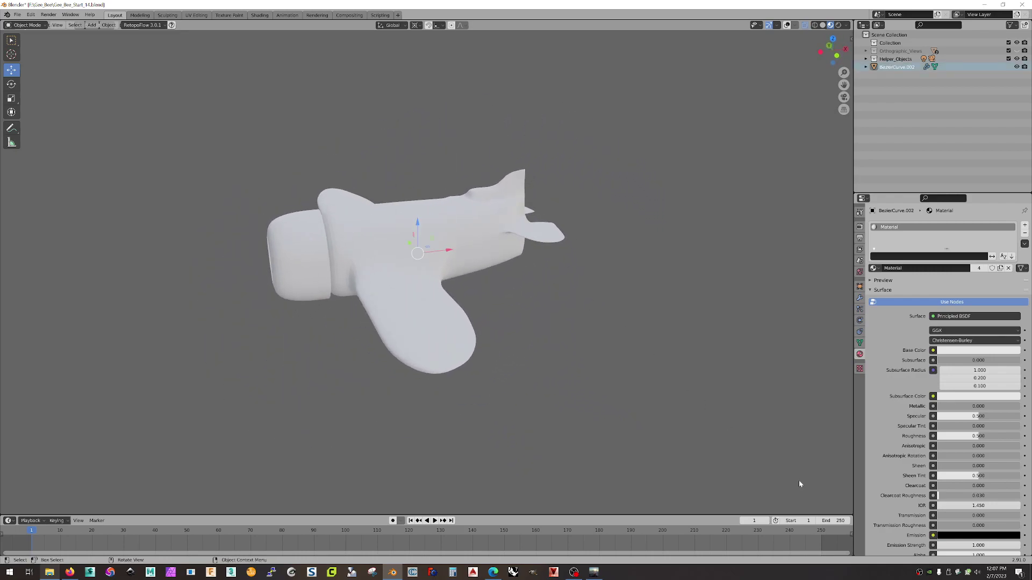
click(861, 298)
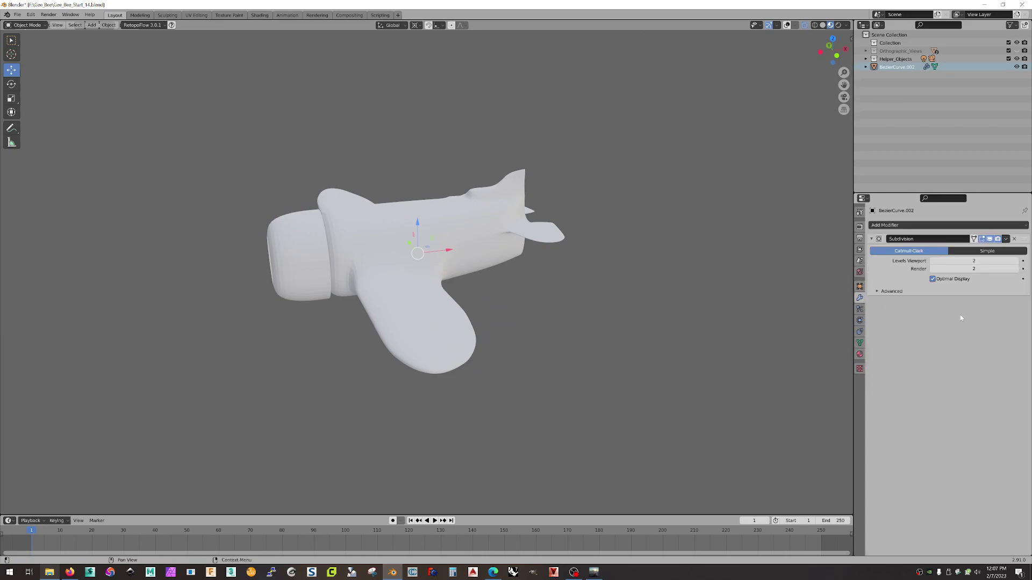
click(1016, 261)
middle_drag(675, 330, 547, 243)
scroll(408, 175, up, 6)
middle_drag(407, 177, 434, 404)
drag(964, 261, 925, 260)
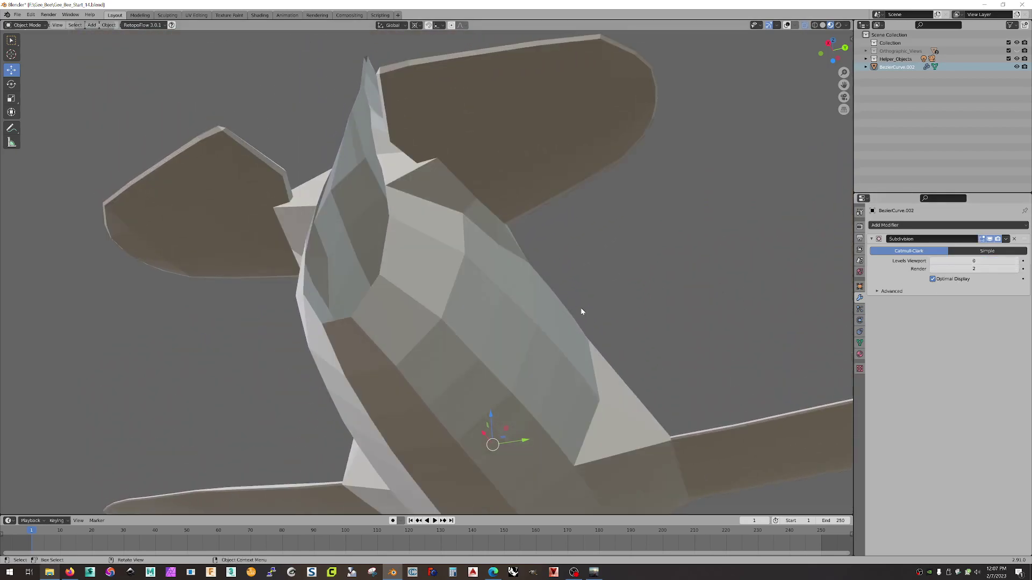
Show the overlays again, check the face orientation on the fuselage underside, and turn the Face Orientation overlay off.
click(786, 26)
middle_drag(591, 180, 525, 253)
scroll(425, 374, up, 4)
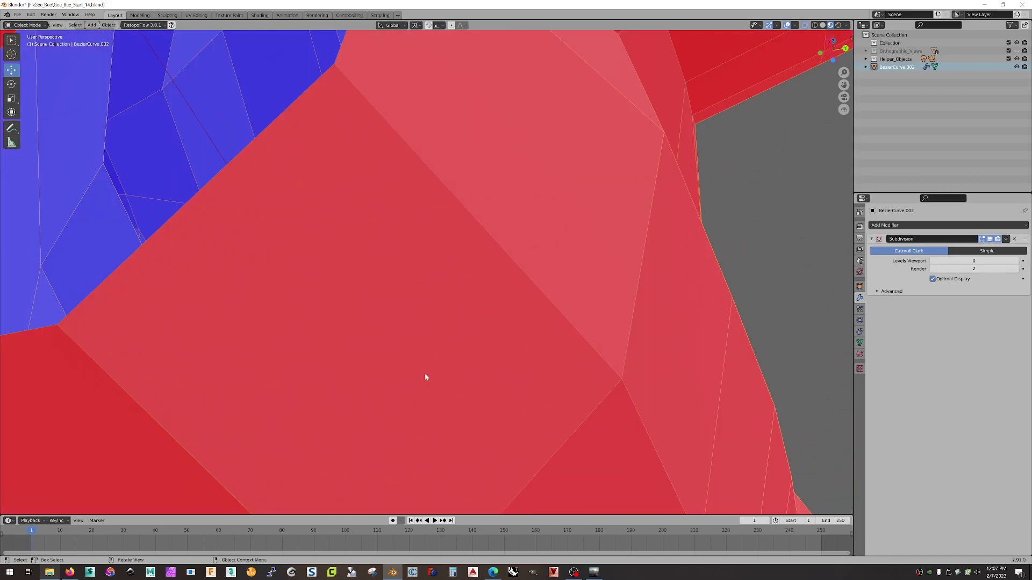
scroll(424, 374, down, 2)
middle_drag(420, 398, 433, 290)
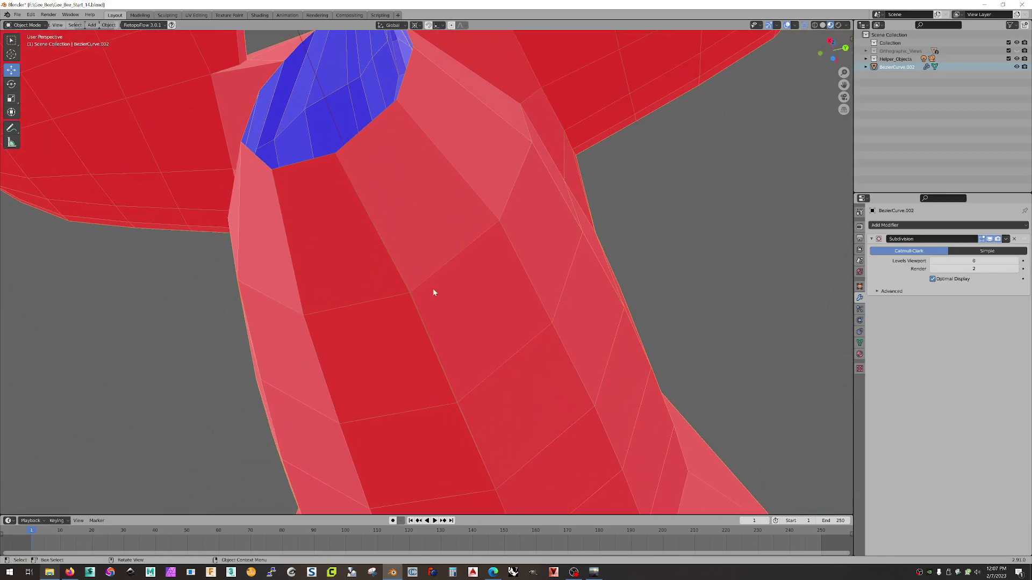
click(796, 26)
click(746, 178)
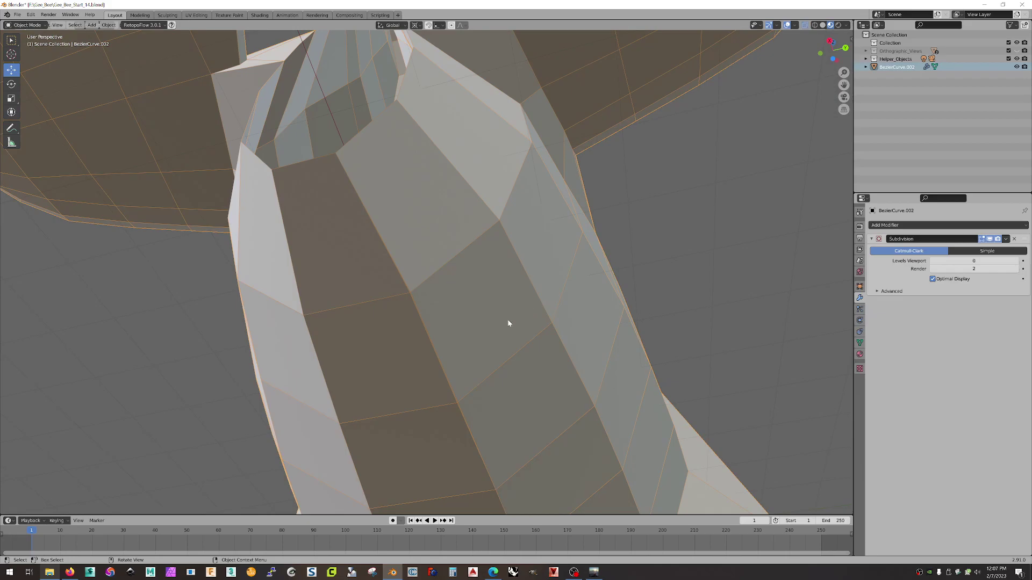
Enter Edit Mode with vertex selection and box-select the vertex on the centreline seam of the rear fuselage underside.
scroll(426, 318, up, 5)
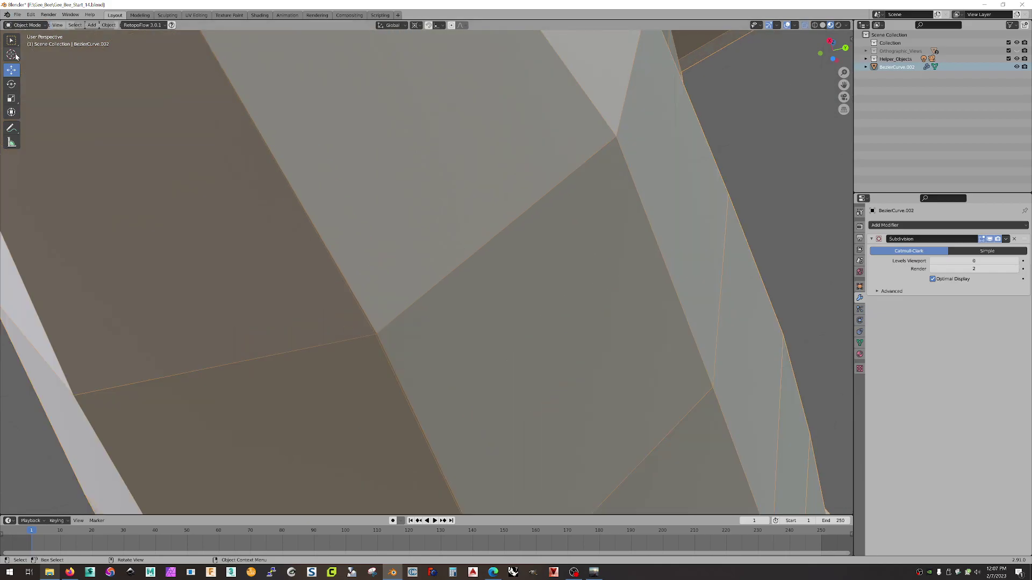
key(Tab)
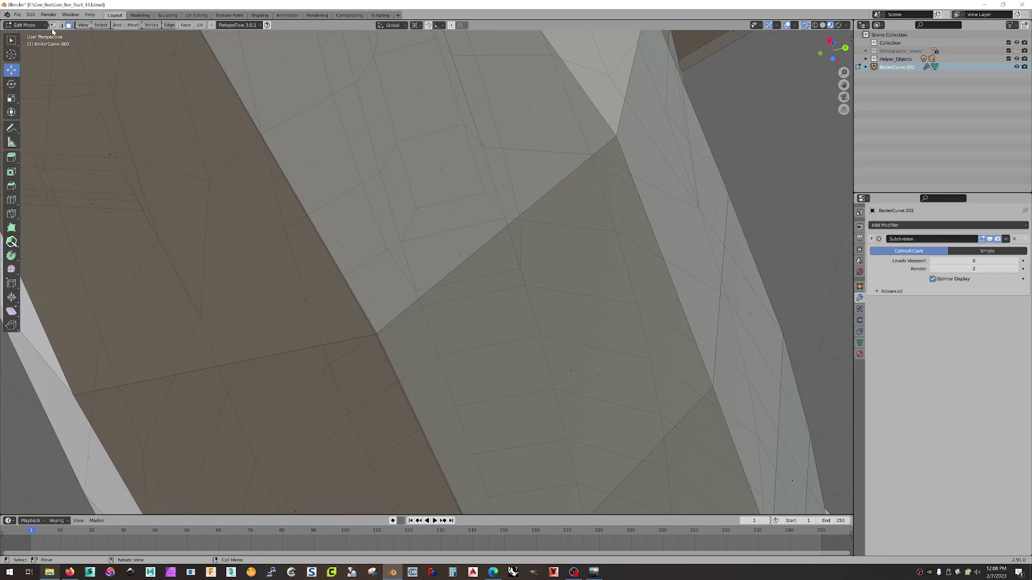
click(373, 335)
drag(352, 321, 377, 351)
click(10, 84)
click(407, 25)
click(415, 25)
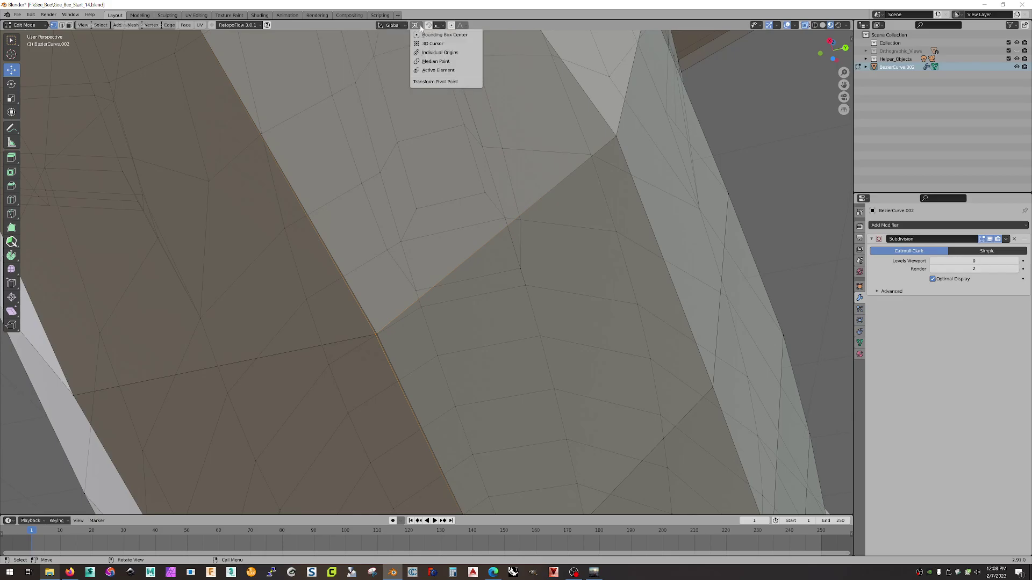
click(423, 35)
middle_drag(366, 306, 355, 346)
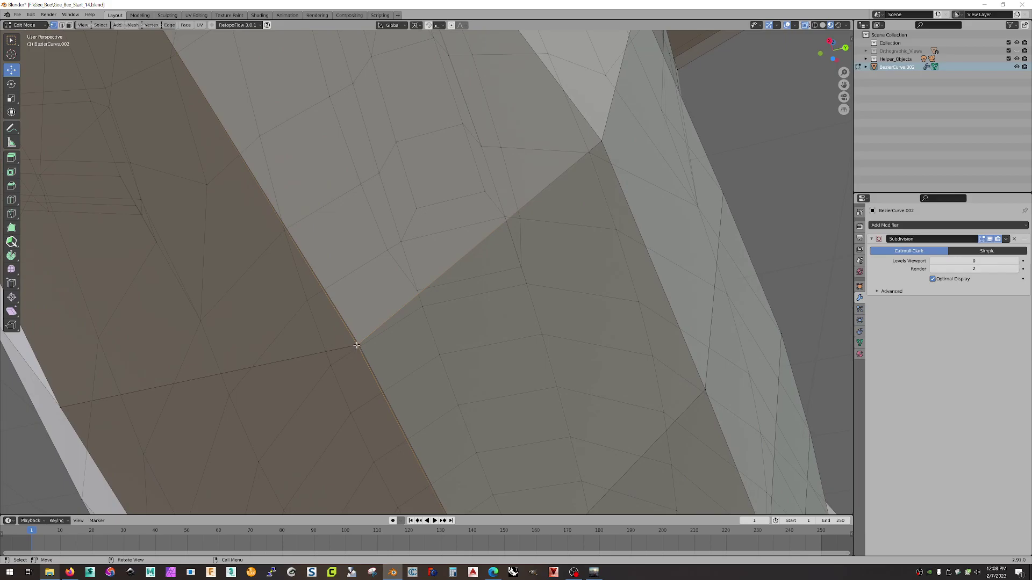
drag(343, 328, 359, 354)
Set the transform orientation to Cursor and the transform pivot point to Active Element.
scroll(446, 336, down, 6)
middle_drag(535, 292, 529, 295)
click(407, 26)
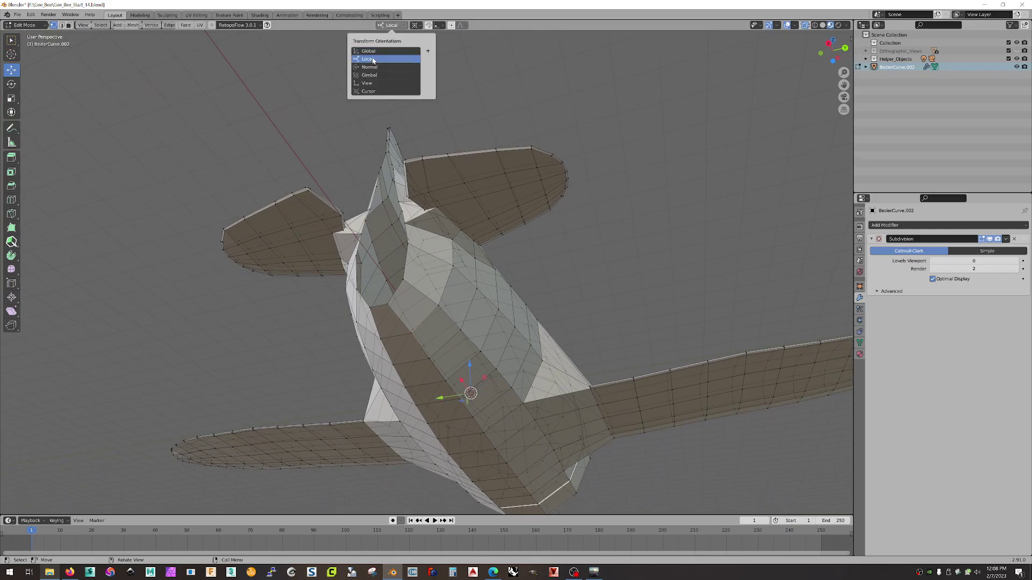
click(373, 91)
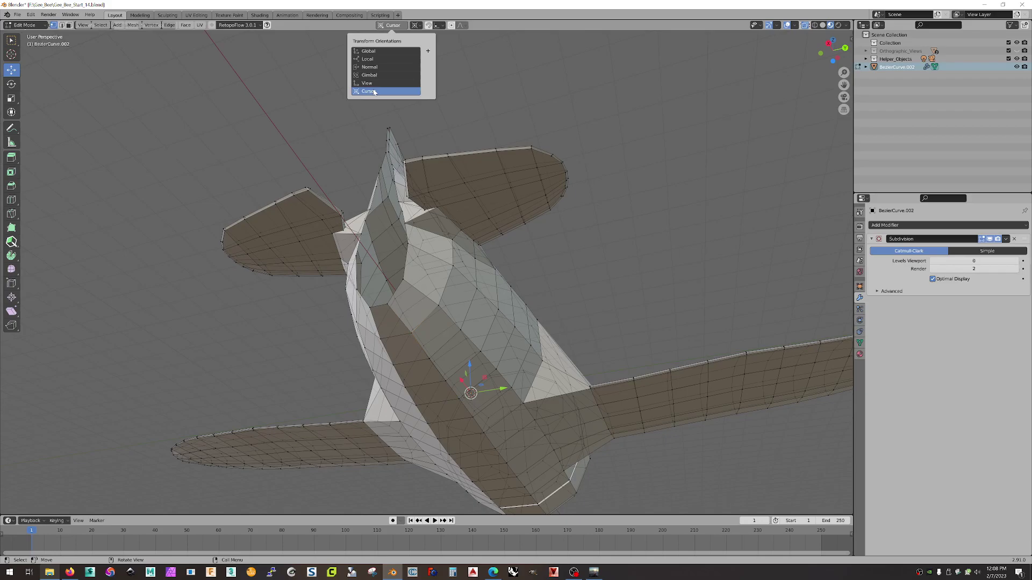
click(418, 25)
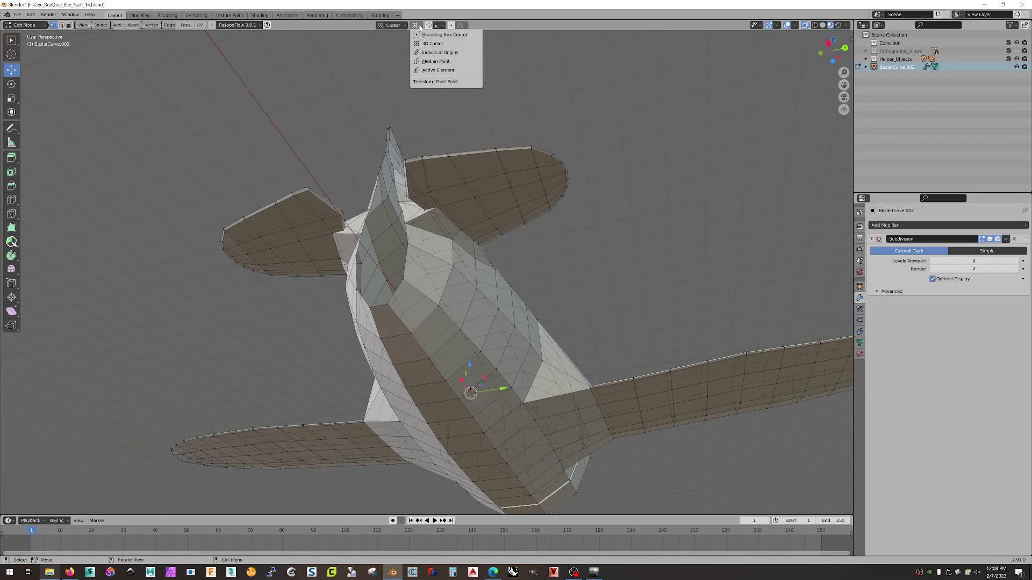
click(438, 69)
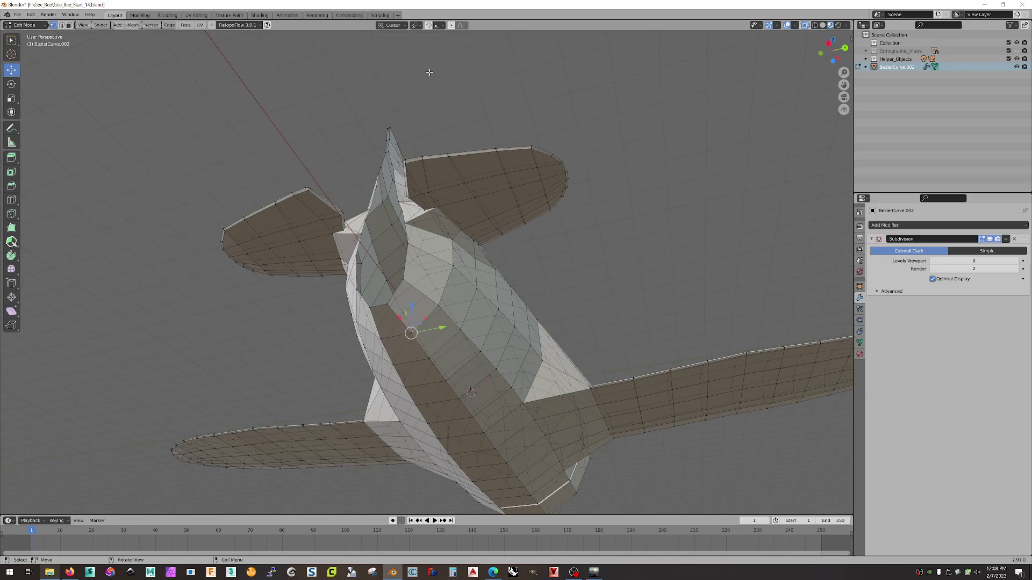
Move the selected seam vertex about 0.005 m along the Y axis.
scroll(418, 338, up, 1)
scroll(419, 339, up, 4)
middle_drag(421, 420, 443, 400)
scroll(422, 268, up, 7)
scroll(422, 267, down, 5)
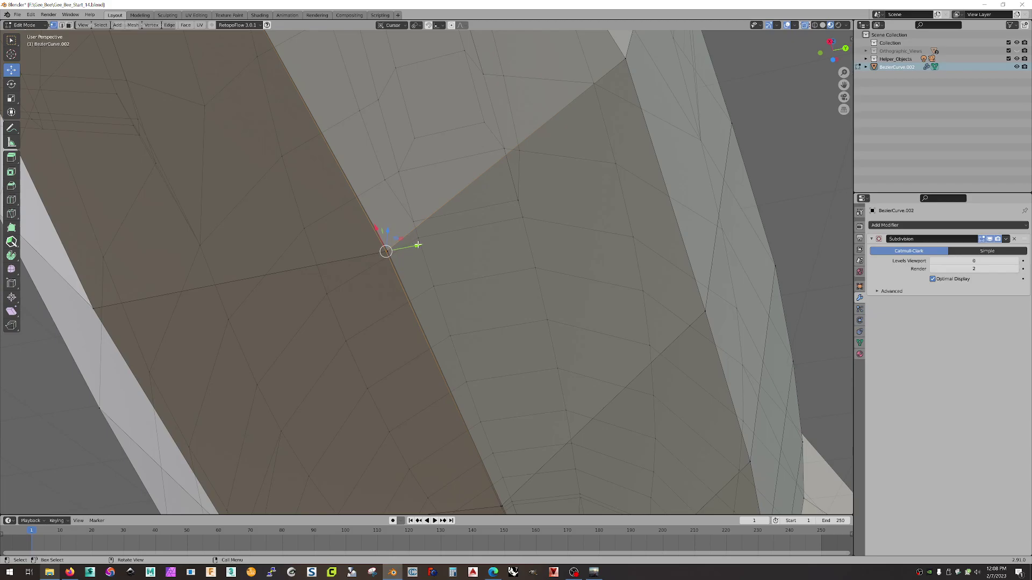
drag(418, 245, 421, 244)
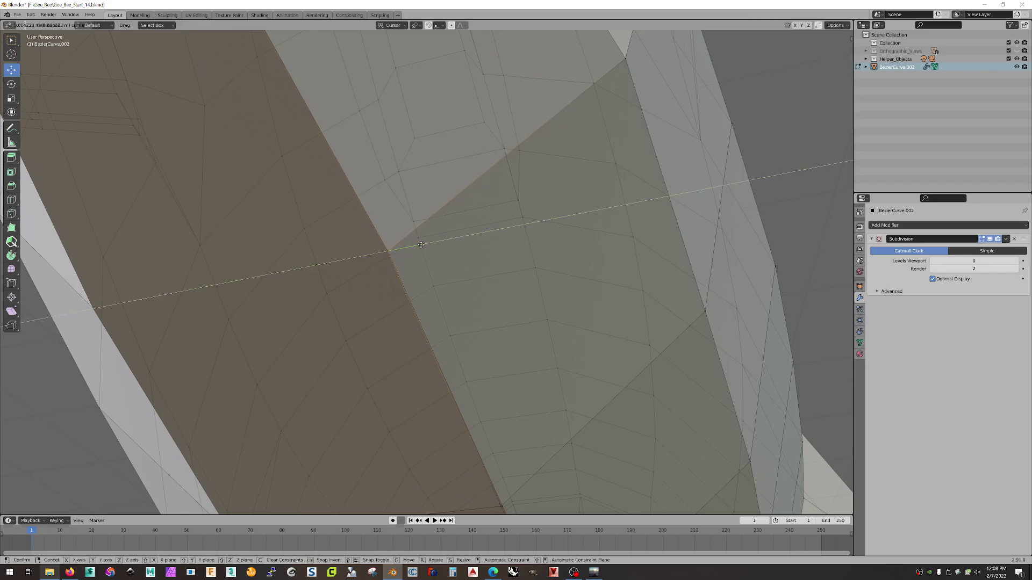
drag(422, 245, 422, 246)
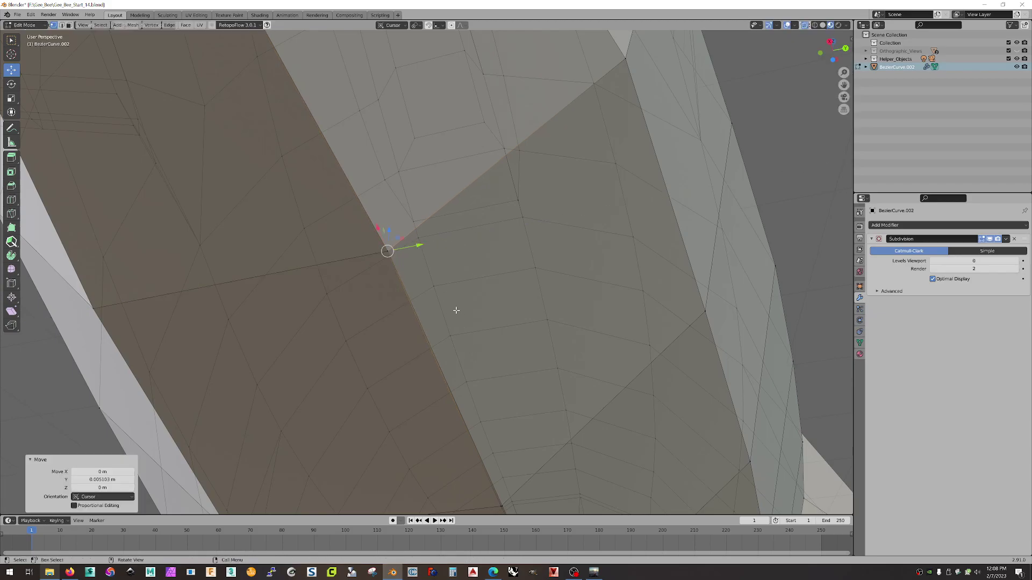
Try shifting the next seam vertex toward the nose along Y, and undo both vertex moves.
scroll(448, 273, down, 3)
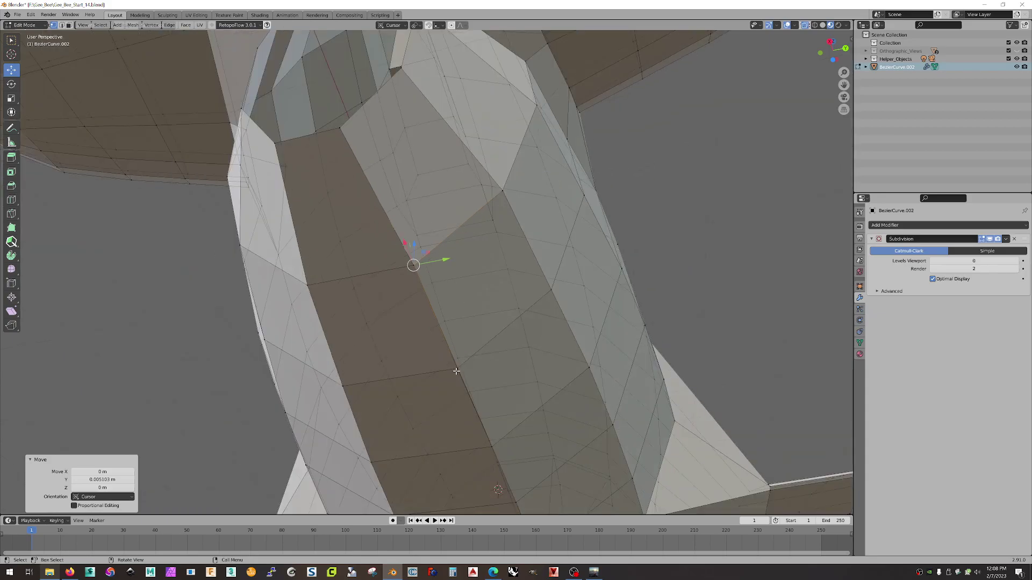
scroll(484, 373, up, 4)
drag(532, 504, 536, 504)
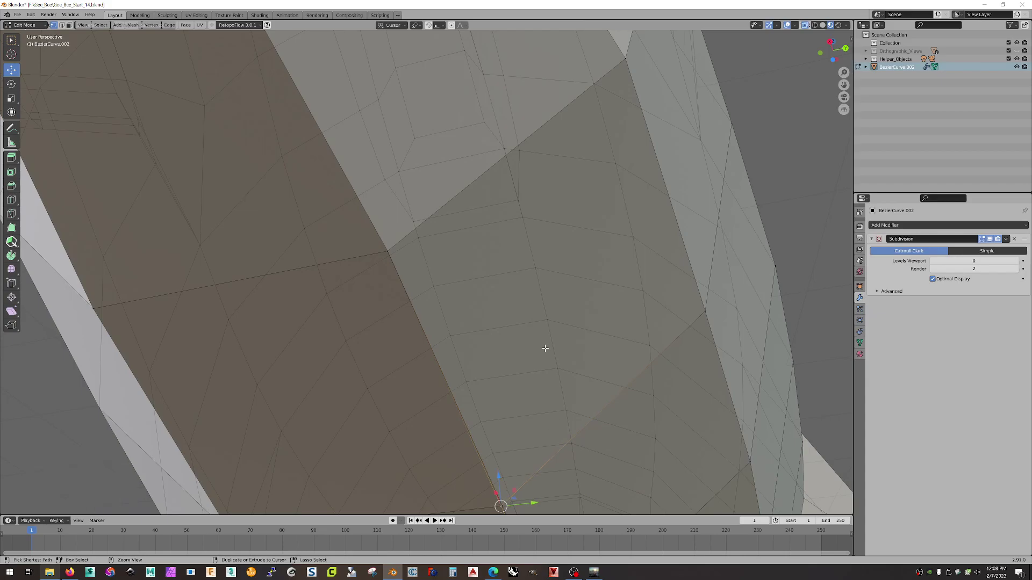
key(ctrl+z)
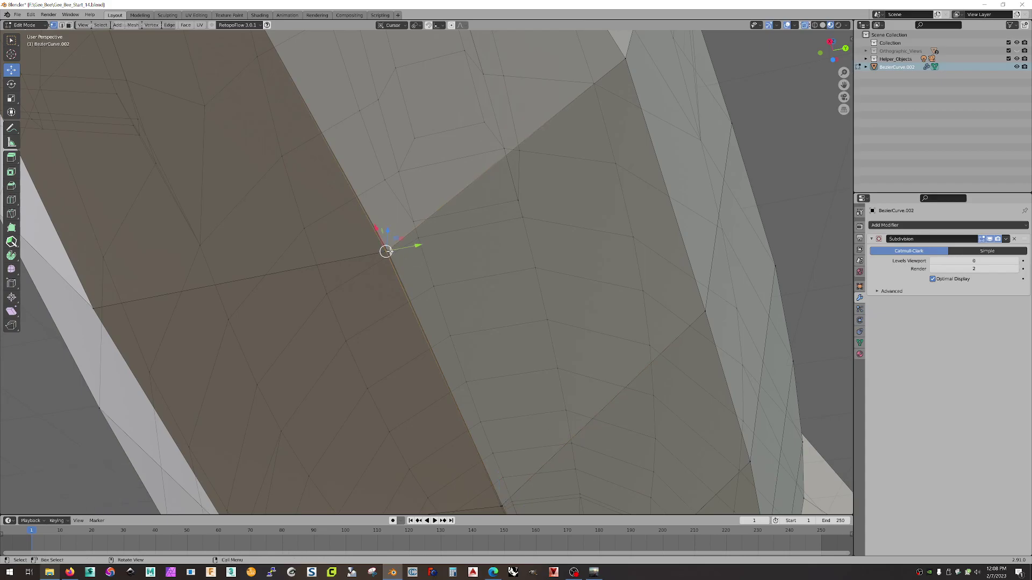
scroll(409, 280, down, 10)
middle_drag(424, 298, 435, 321)
scroll(434, 307, up, 4)
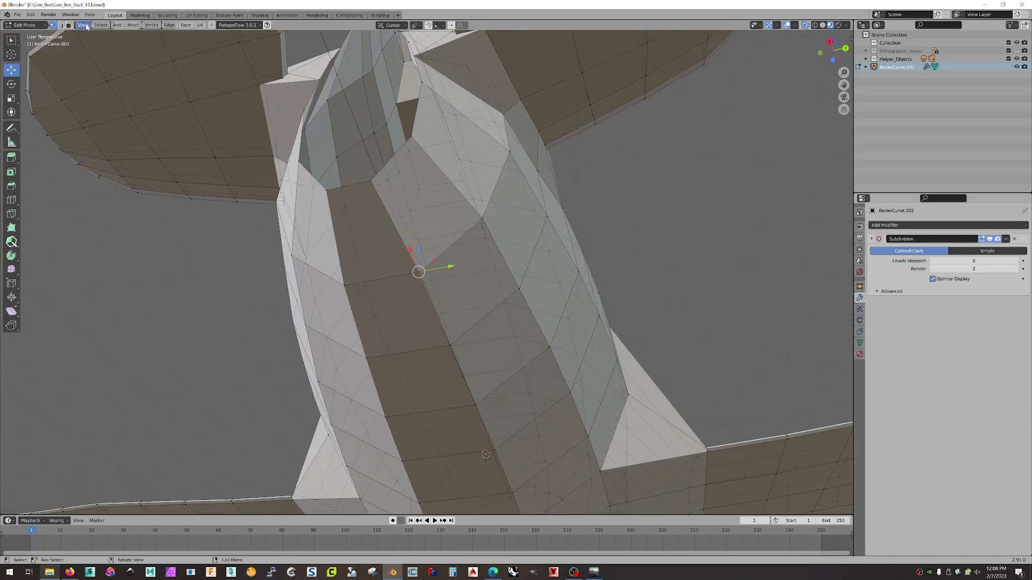
Select the three consecutive faces along the rear fuselage underside in face selection and delete them.
click(69, 25)
click(363, 234)
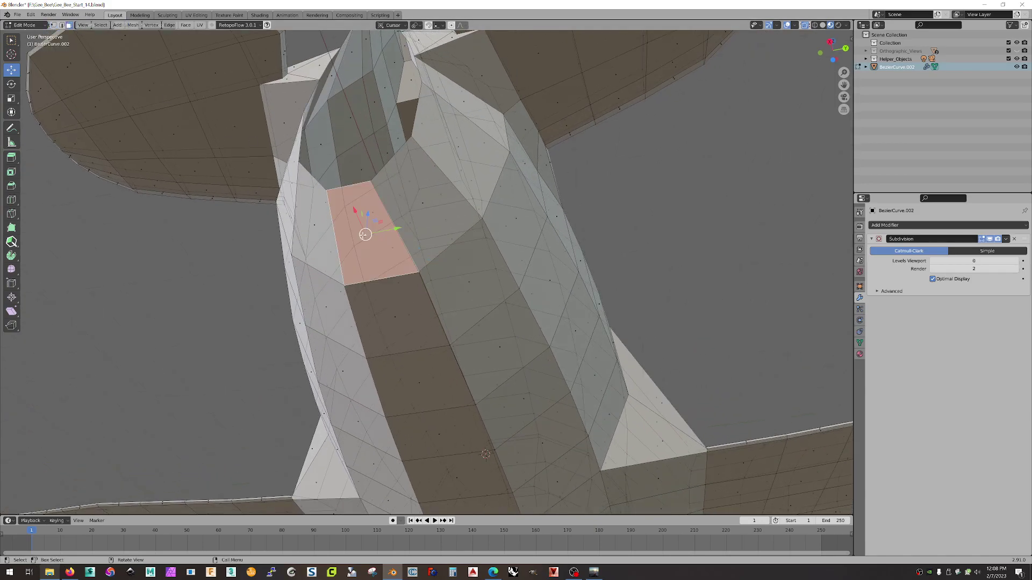
shift+click(395, 317)
shift+click(419, 383)
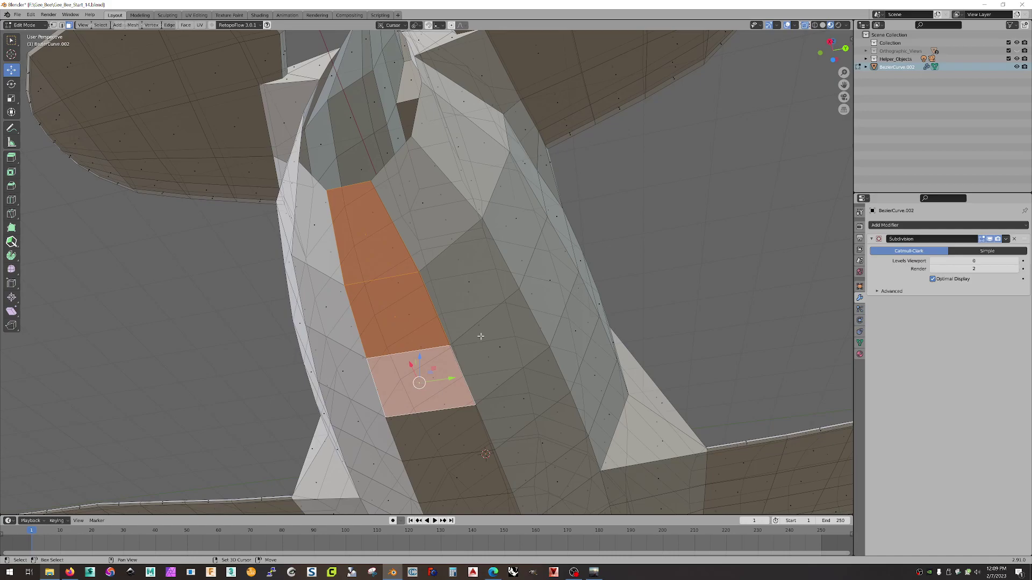
key(x)
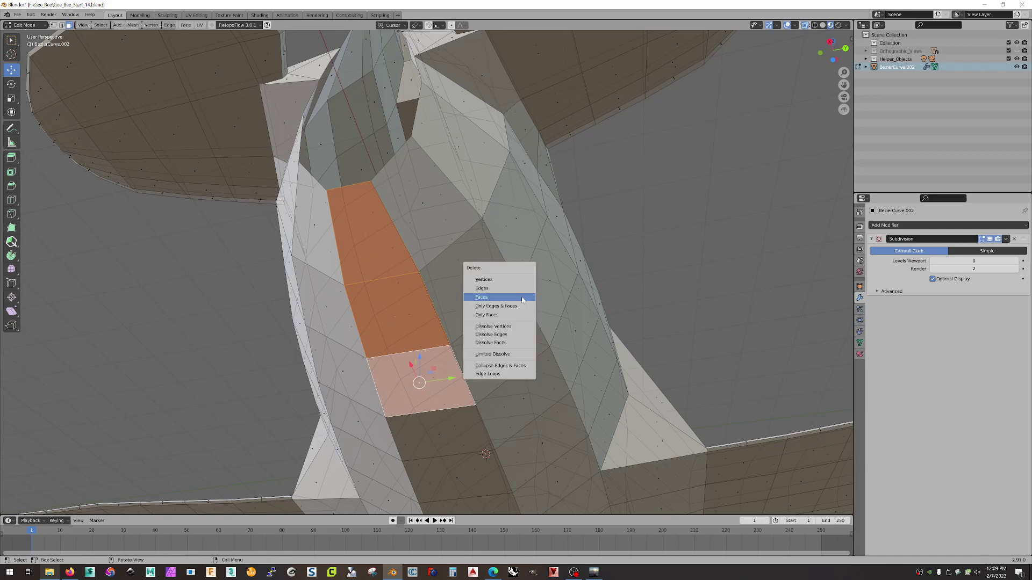
click(522, 300)
Select the three facing edge pairs around the underside gap, rebuild the faces with Bridge Edge Loops, and clear the selection.
click(62, 25)
click(389, 216)
shift+click(338, 250)
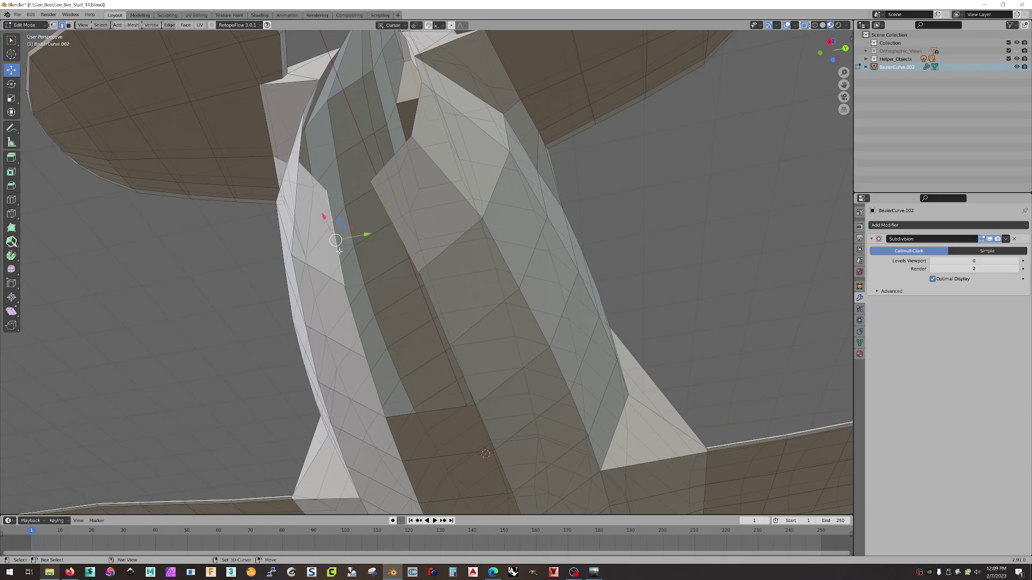
shift+click(434, 302)
shift+click(355, 328)
shift+click(459, 367)
shift+click(374, 384)
right_click(435, 309)
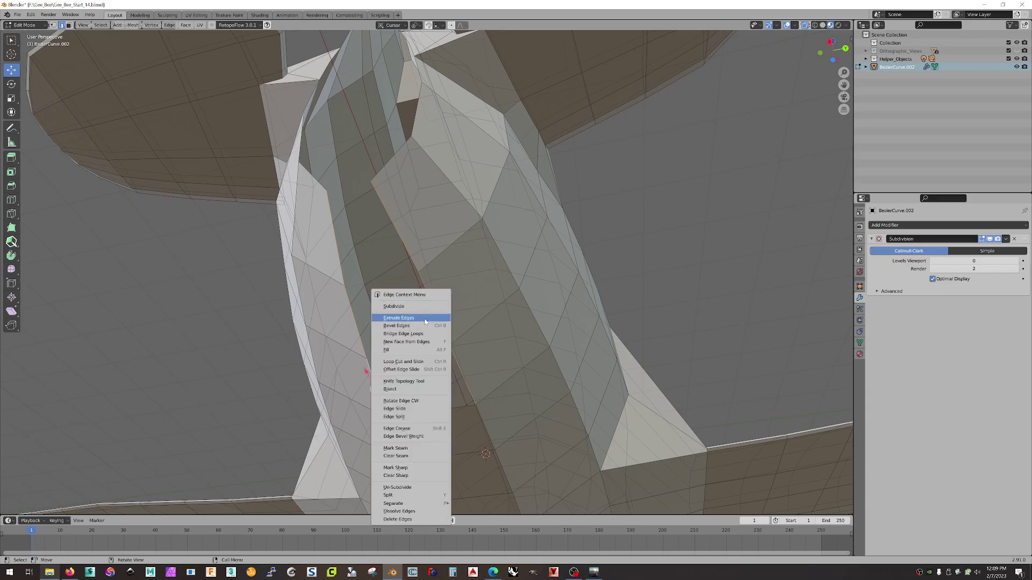
click(403, 334)
key(alt+a)
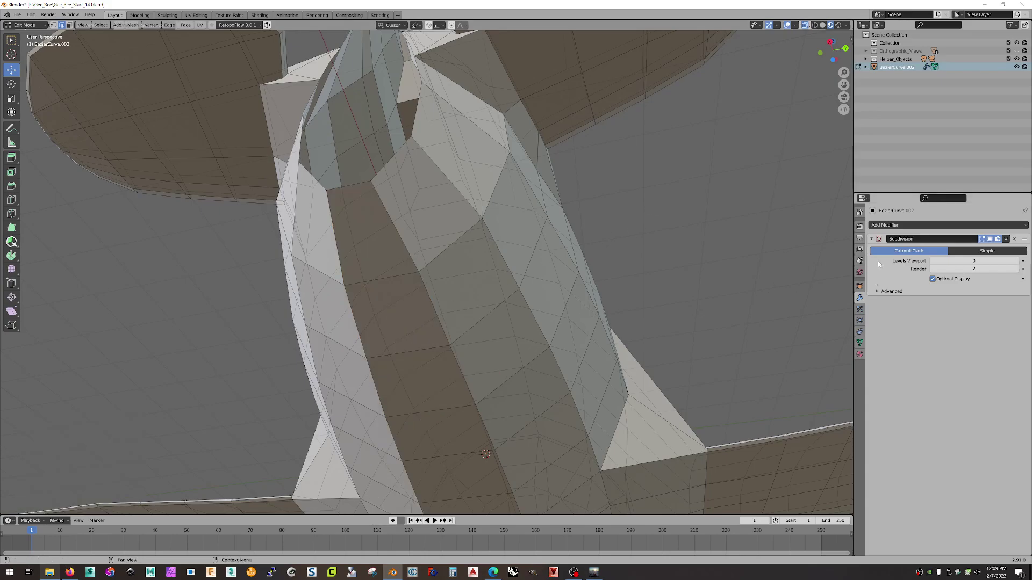
Raise the Subdivision viewport level to 4 and show the aircraft in Object Mode without overlays.
click(1016, 262)
click(1016, 261)
click(1016, 262)
scroll(749, 247, up, 3)
middle_drag(749, 247, 727, 302)
scroll(654, 249, down, 7)
middle_drag(585, 220, 589, 268)
click(1016, 261)
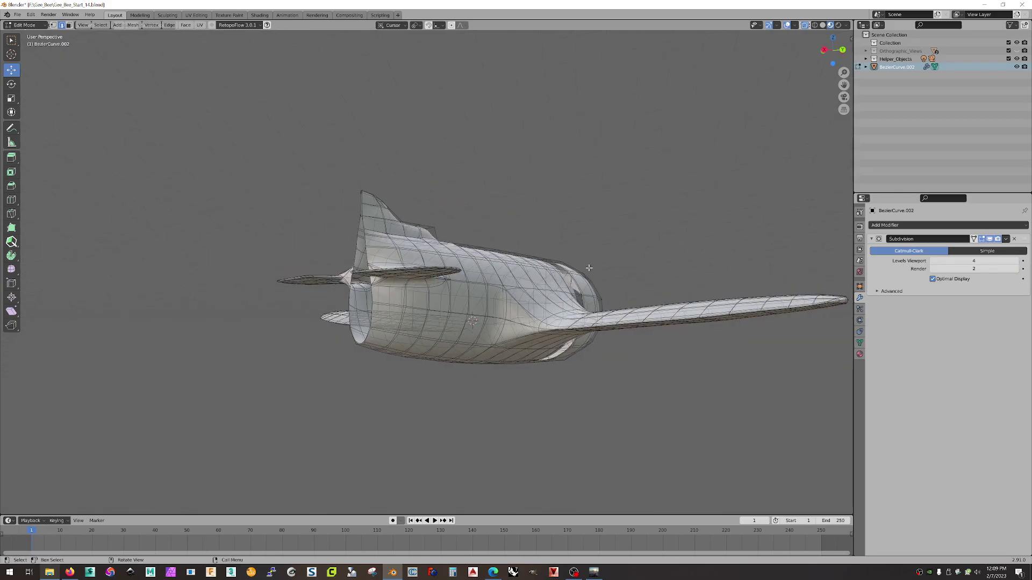
key(Tab)
middle_drag(553, 225, 497, 228)
click(787, 25)
Examine the smoothed tail, fuselage underside and canopy area for remaining creases or shading flaws.
middle_drag(672, 156, 639, 223)
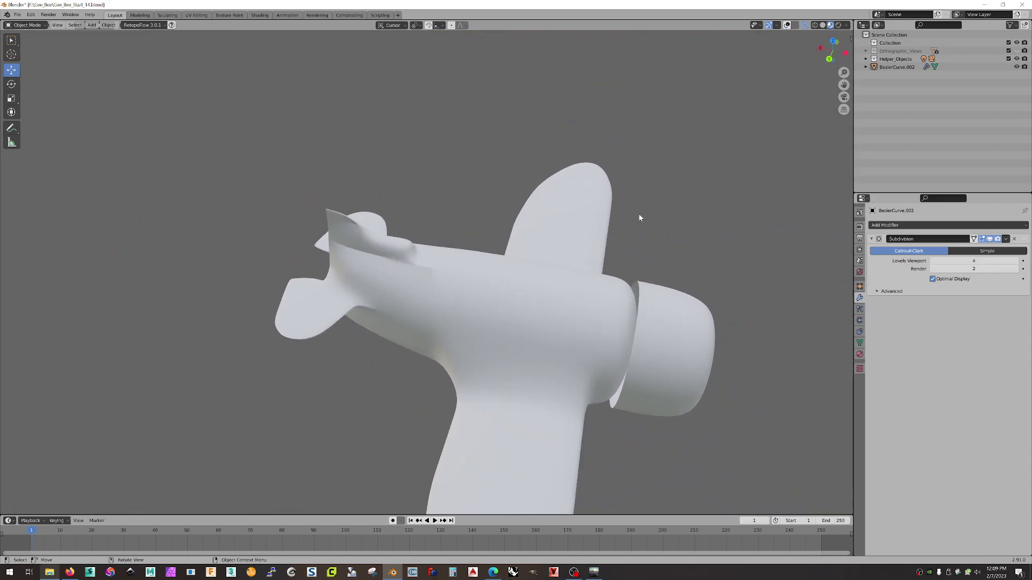
scroll(553, 262, down, 5)
middle_drag(536, 257, 456, 260)
scroll(389, 275, up, 5)
scroll(389, 275, up, 3)
middle_drag(392, 253, 355, 278)
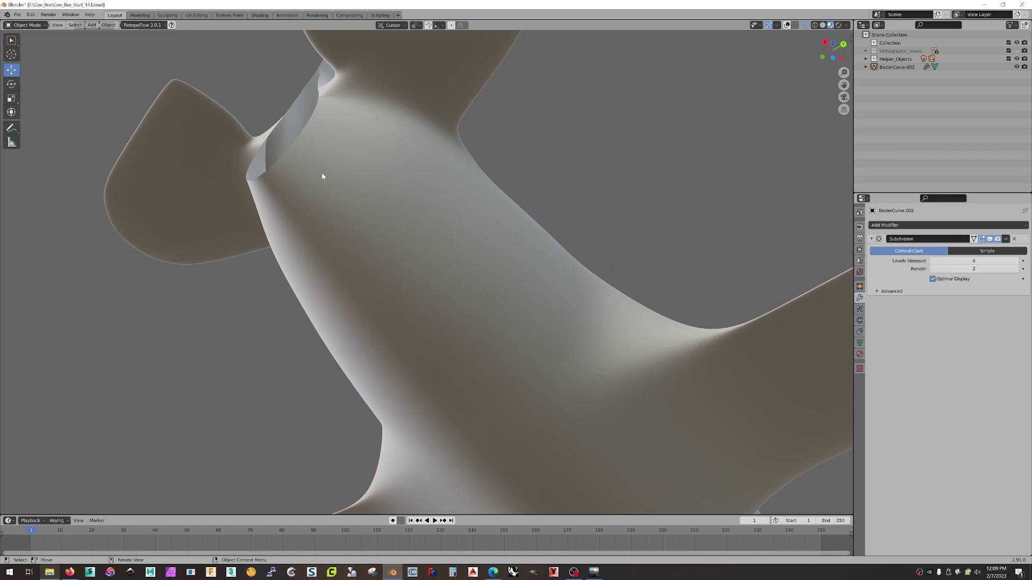
scroll(324, 177, down, 3)
middle_drag(324, 185, 430, 247)
scroll(431, 247, down, 2)
middle_drag(495, 179, 466, 257)
scroll(446, 251, up, 5)
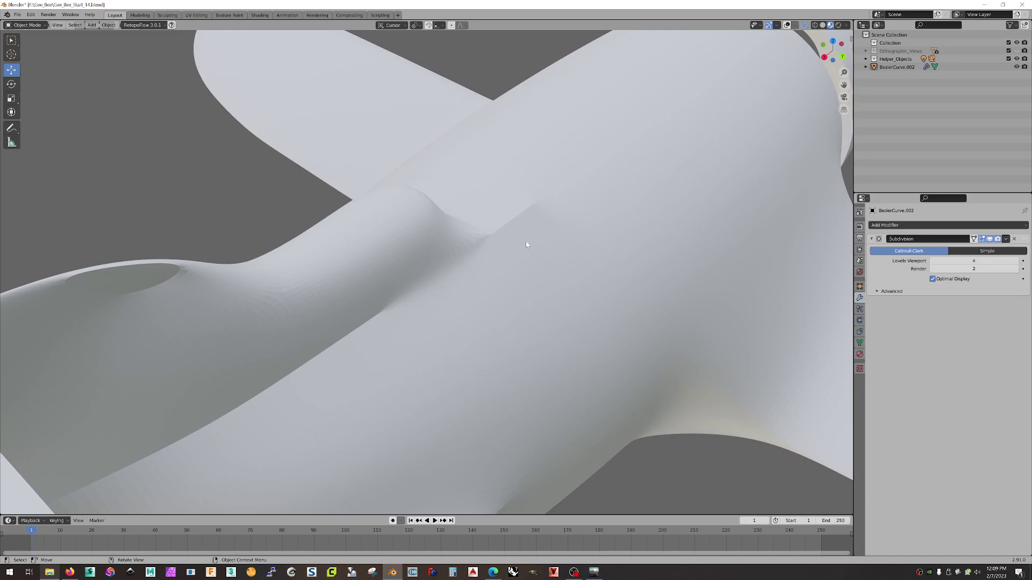
Set the Subdivision viewport level to 0 and show the viewport overlays again.
click(933, 261)
click(932, 261)
click(932, 261)
middle_drag(537, 301, 343, 166)
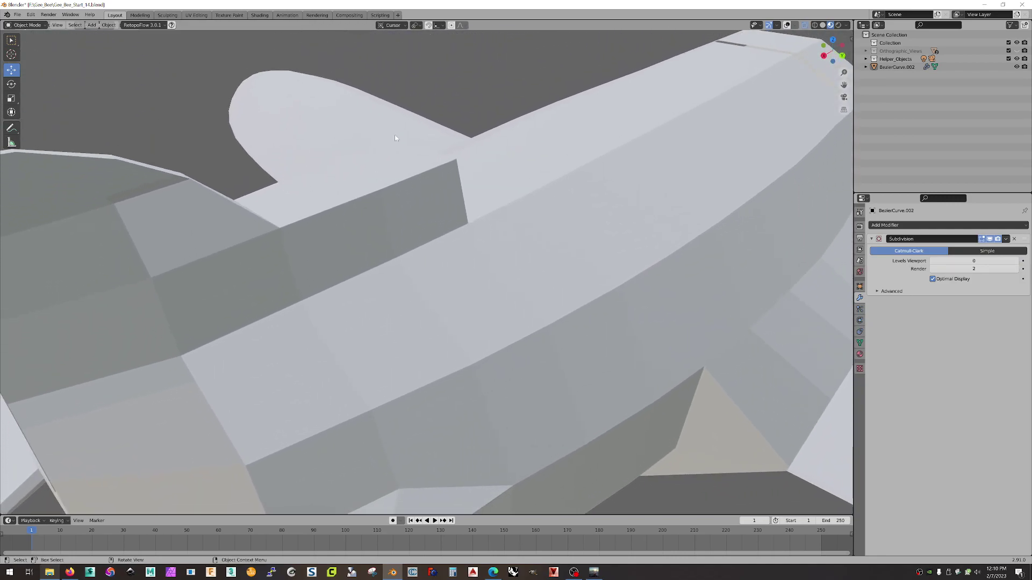
click(787, 26)
mouse_move(403, 240)
middle_down()
mouse_move(445, 223)
mouse_move(414, 231)
middle_up()
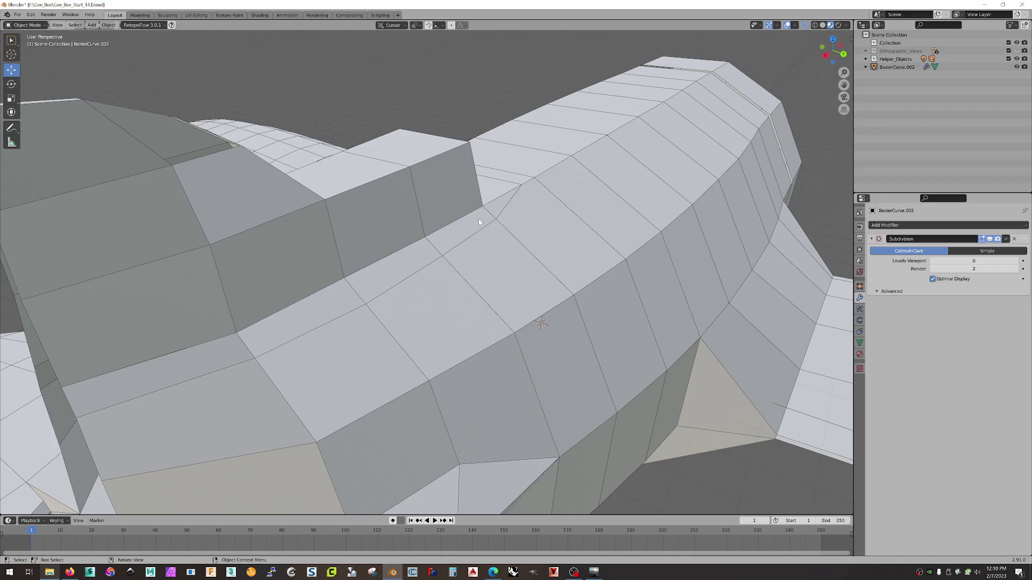
Enter Edit Mode on the aircraft mesh with face selection.
click(42, 29)
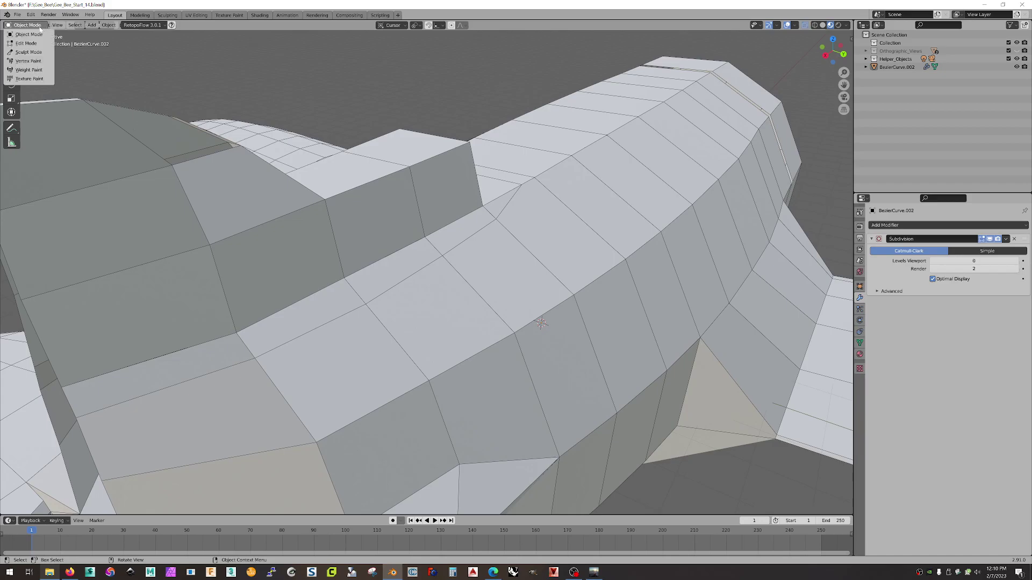
click(24, 40)
middle_drag(481, 237, 502, 265)
click(483, 262)
click(68, 25)
click(506, 283)
middle_drag(506, 282, 235, 289)
shift+click(370, 207)
shift+click(234, 289)
middle_drag(81, 323, 446, 311)
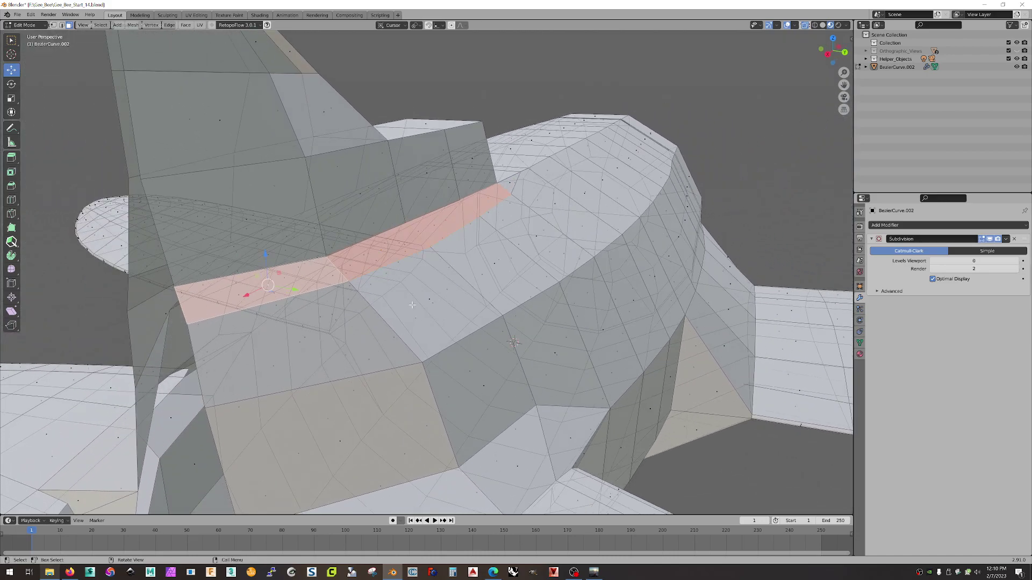
Select the four side faces running from the canopy block back below the fin and delete them.
middle_drag(423, 276, 451, 215)
click(454, 198)
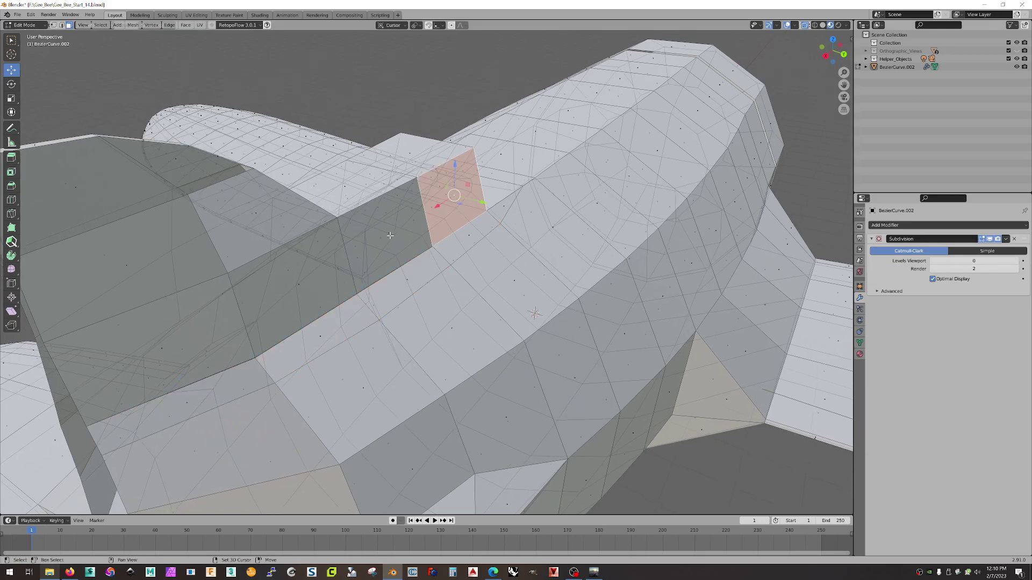
shift+click(390, 235)
middle_drag(378, 269, 367, 282)
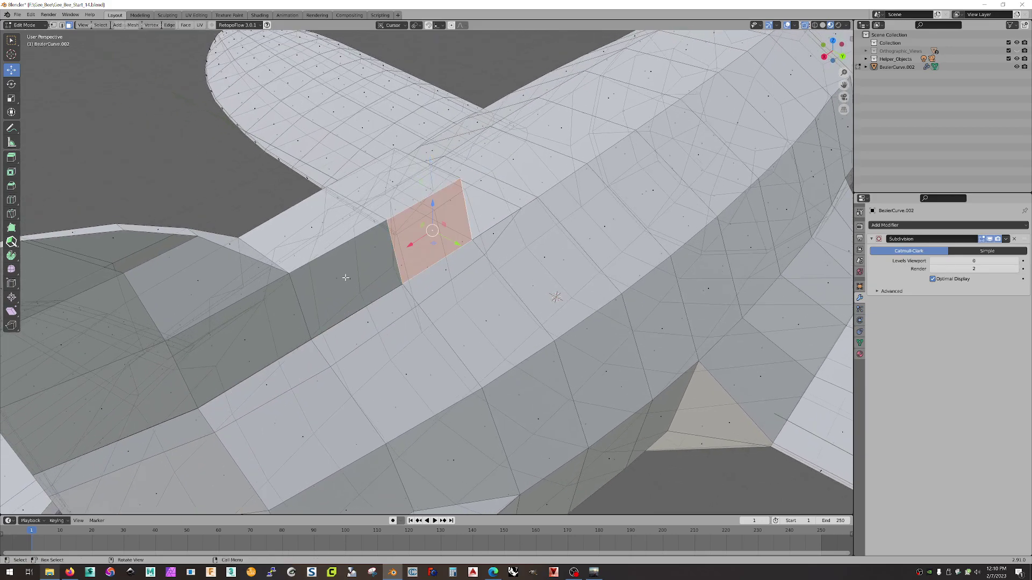
shift+click(350, 278)
shift+click(246, 342)
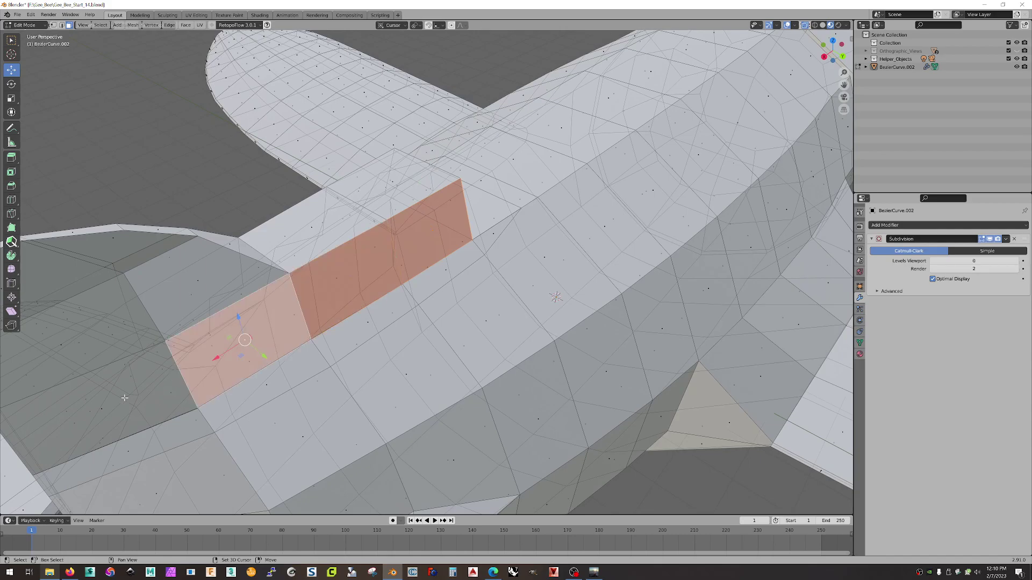
shift+click(102, 408)
key(x)
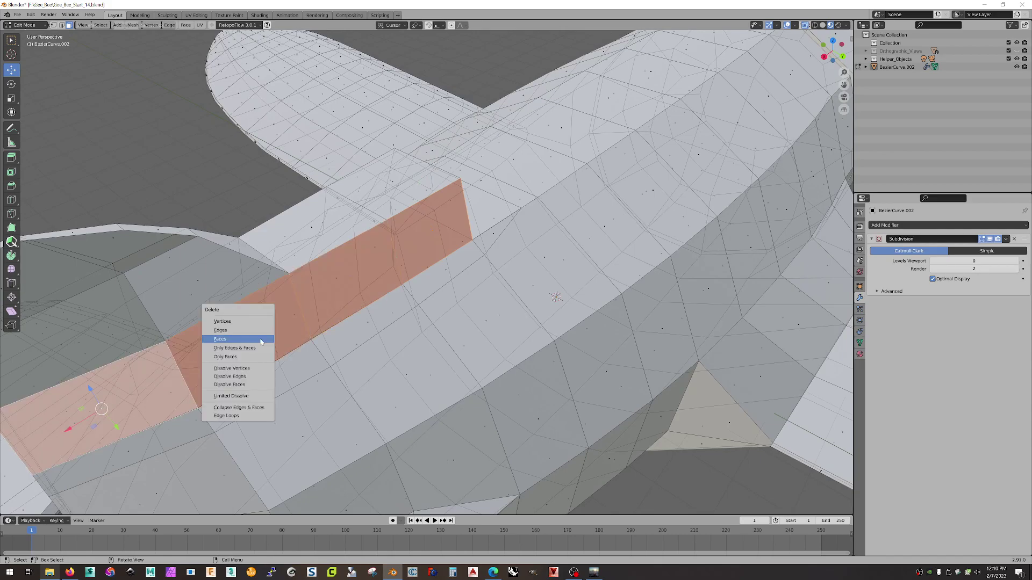
click(261, 342)
Select the four upper and four lower edges of the gap beside the canopy and fin, and connect them with Bridge Edge Loops.
middle_drag(261, 342, 348, 140)
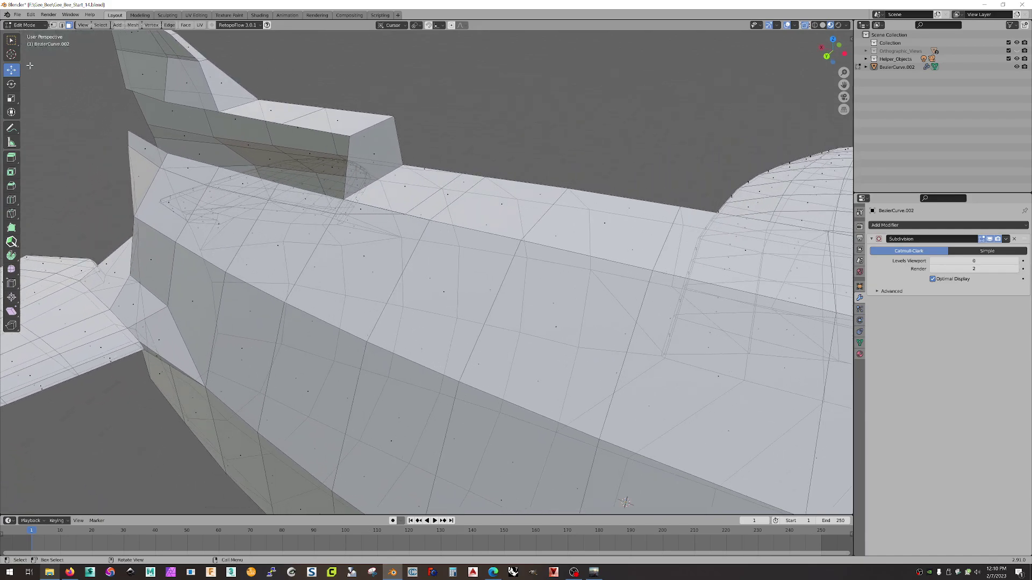
click(62, 25)
click(319, 131)
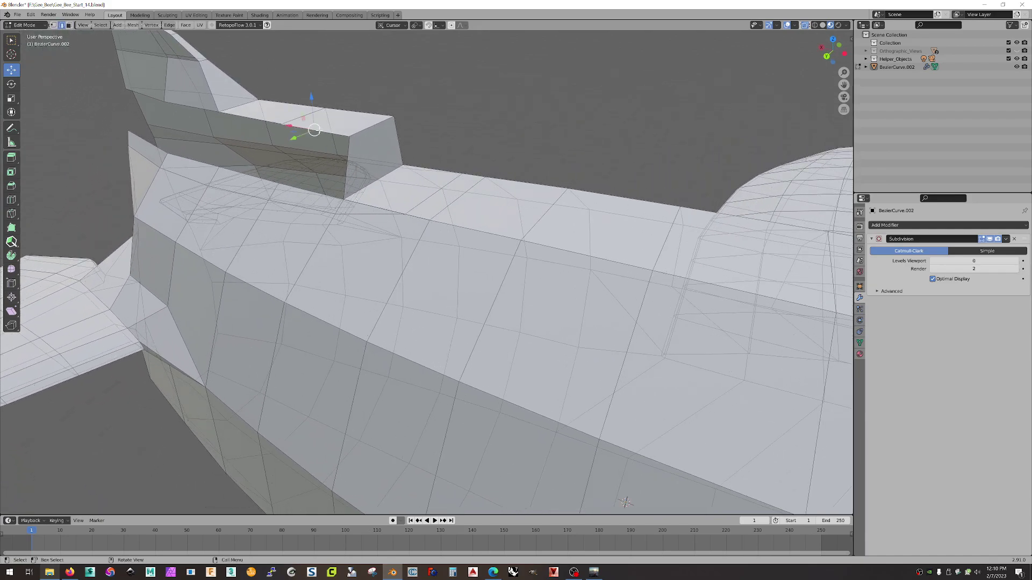
click(303, 190)
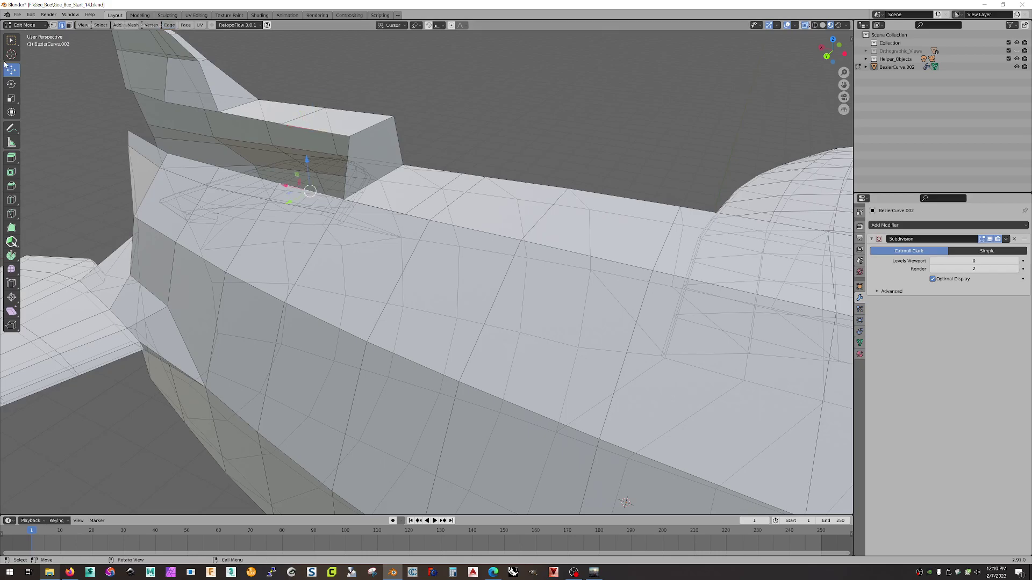
click(249, 117)
click(229, 169)
click(191, 107)
click(192, 159)
click(152, 104)
click(138, 137)
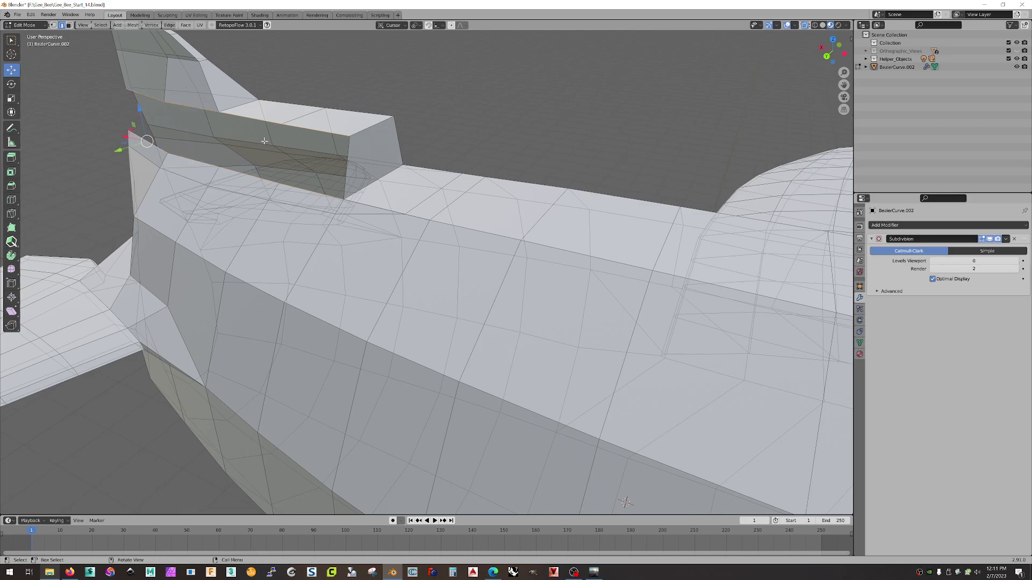
right_click(185, 107)
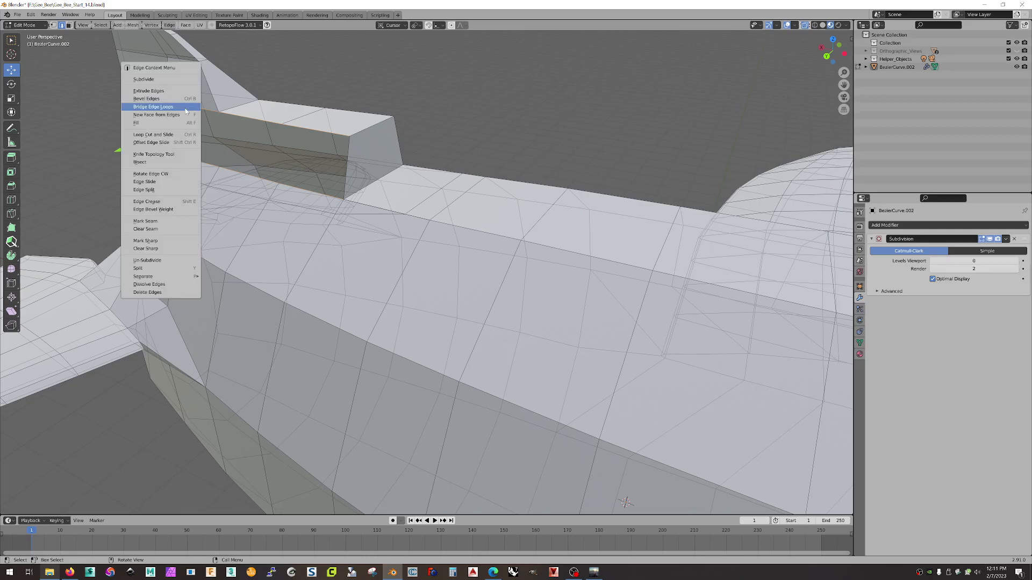
click(184, 107)
middle_drag(184, 110, 402, 132)
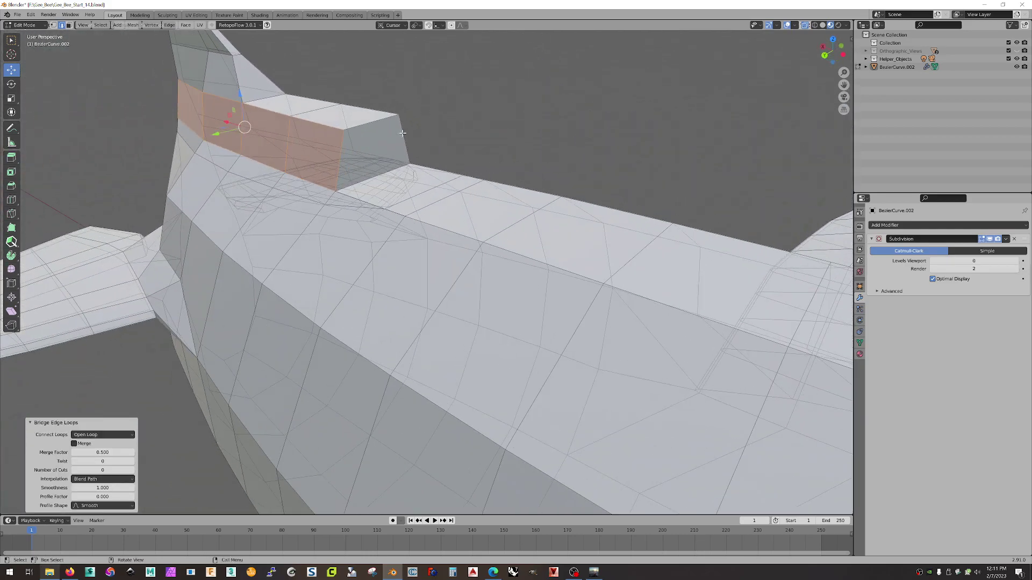
Preview the bridged side faces at Subdivision viewport level 2, and return the level to 0.
click(1016, 261)
click(1016, 261)
middle_drag(592, 188, 645, 177)
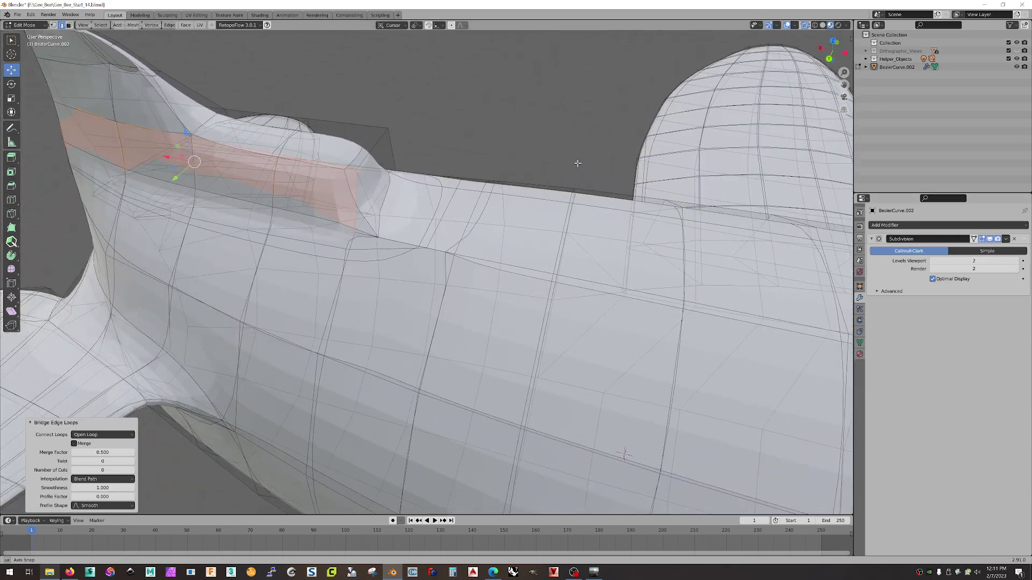
click(932, 261)
click(932, 261)
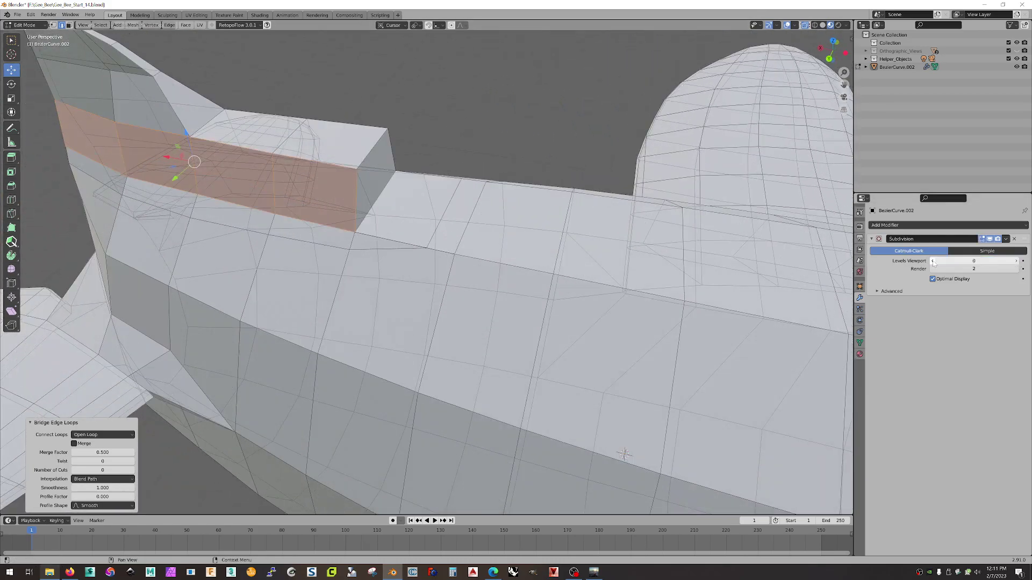
Try dissolving the vertex at the canopy block's lower front corner in vertex selection, and undo the dissolve.
middle_drag(537, 134, 421, 226)
scroll(421, 225, up, 3)
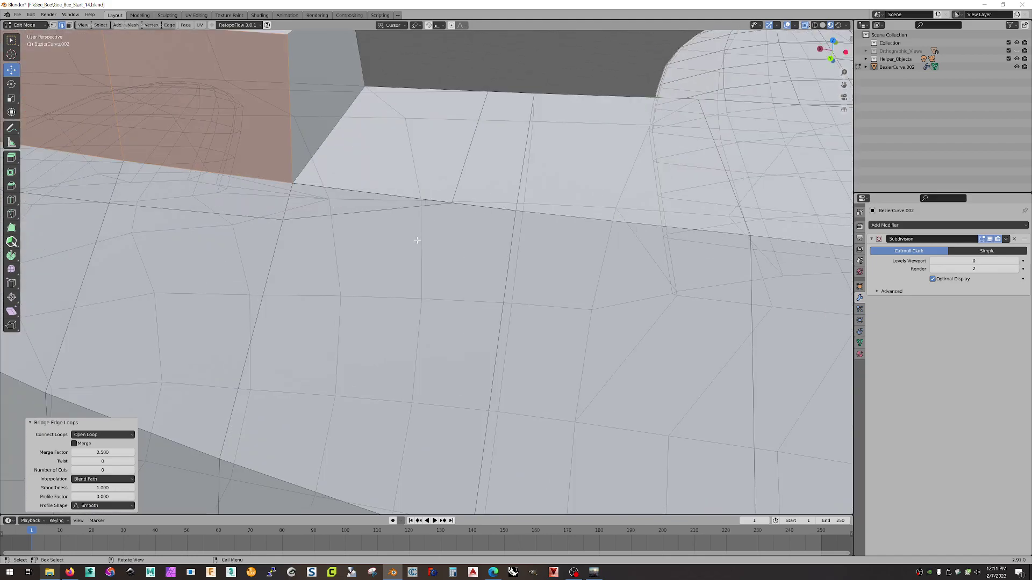
scroll(295, 184, up, 2)
scroll(295, 184, down, 1)
shift+middle_drag(295, 184, 400, 302)
scroll(403, 304, down, 1)
scroll(473, 379, up, 4)
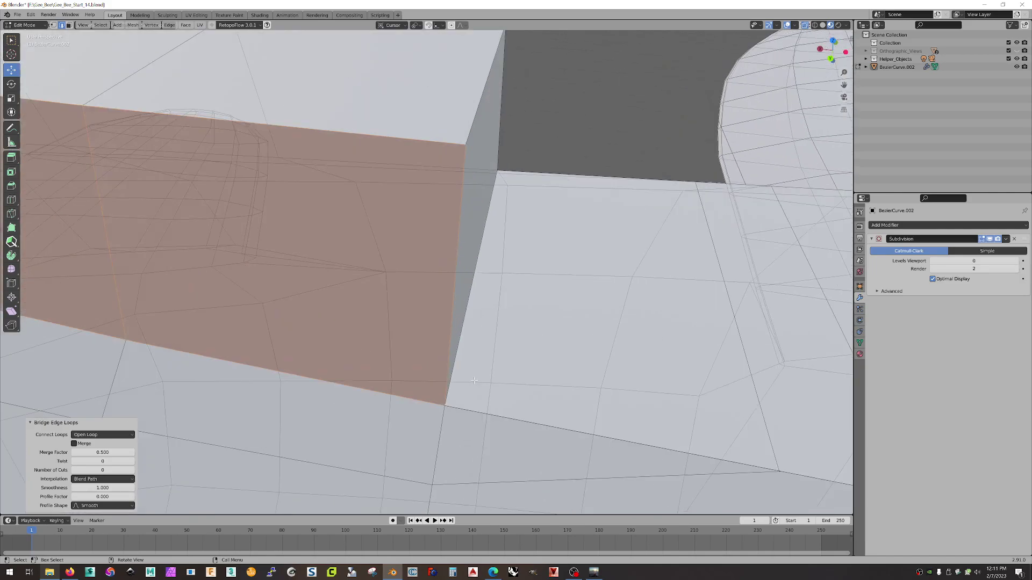
shift+middle_drag(475, 387, 397, 276)
click(385, 275)
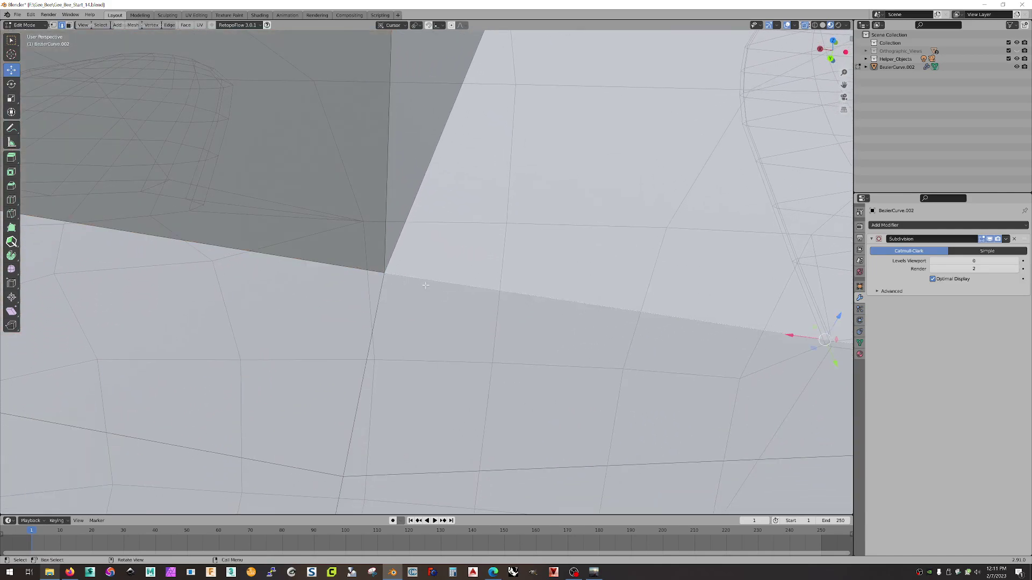
click(54, 25)
click(385, 276)
right_click(384, 274)
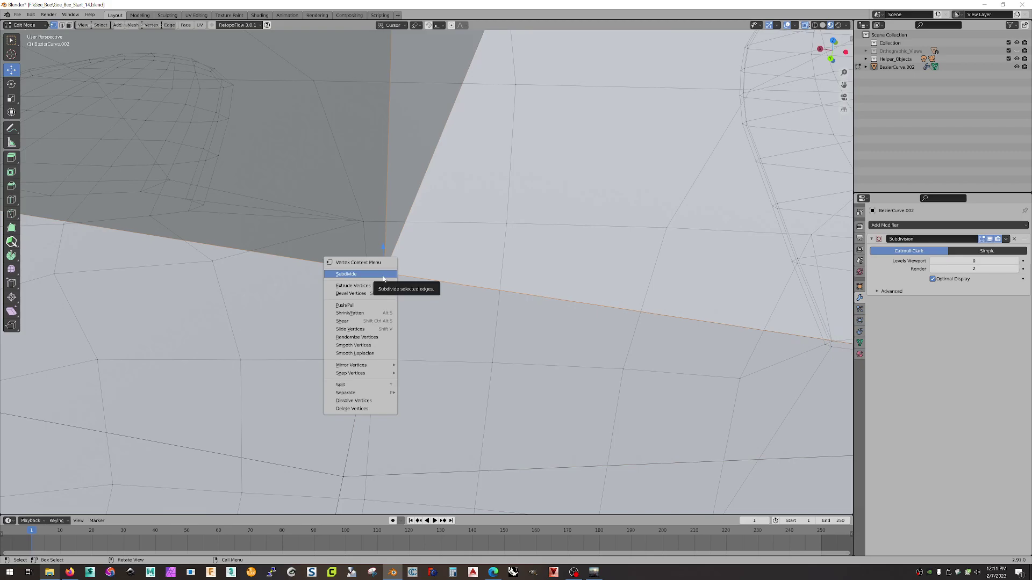
click(368, 400)
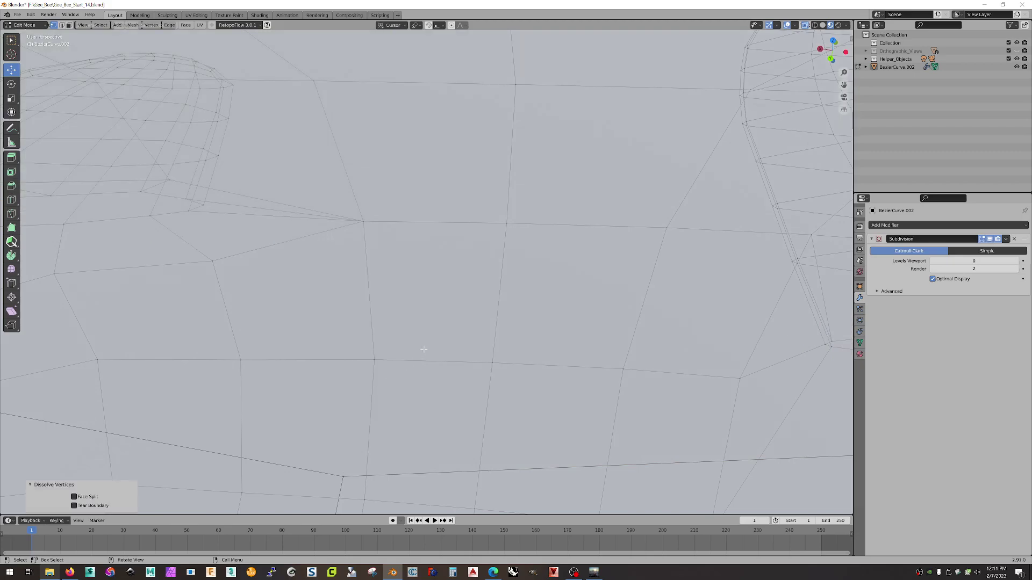
key(ctrl+z)
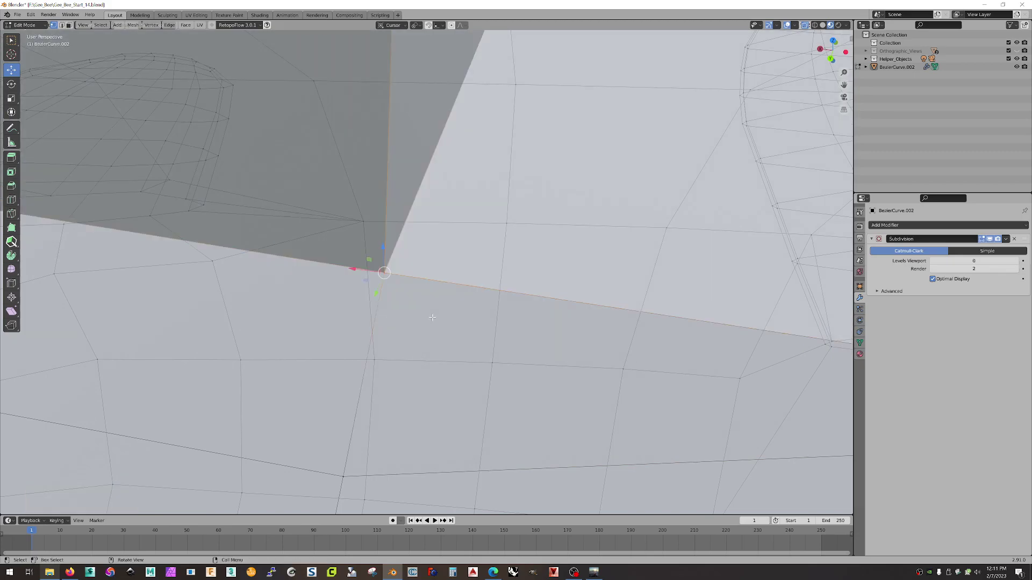
Nudge the vertex in front of the canopy block slightly along X, and merge the overlapping vertices there at center.
scroll(391, 269, down, 3)
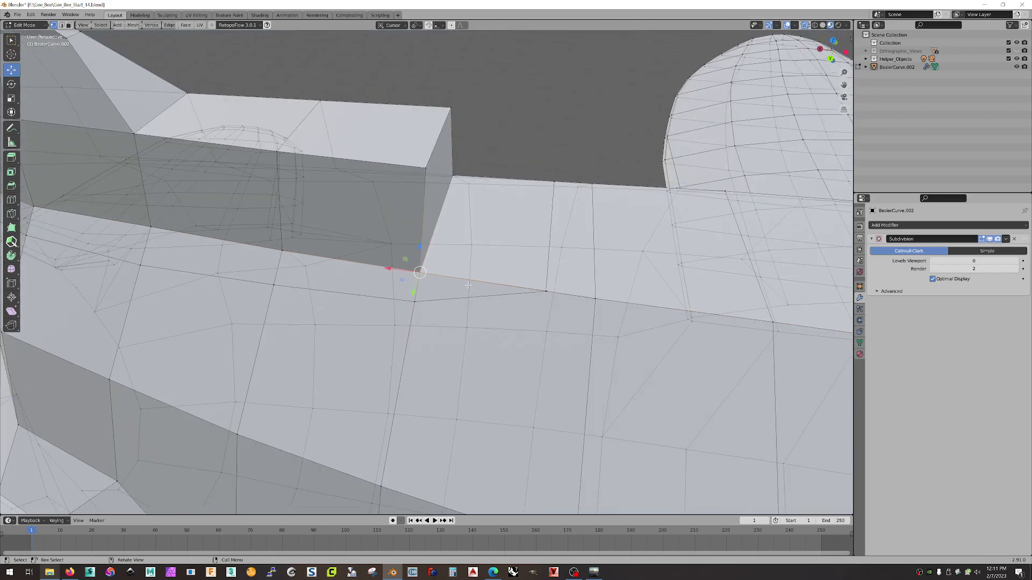
scroll(525, 277, up, 3)
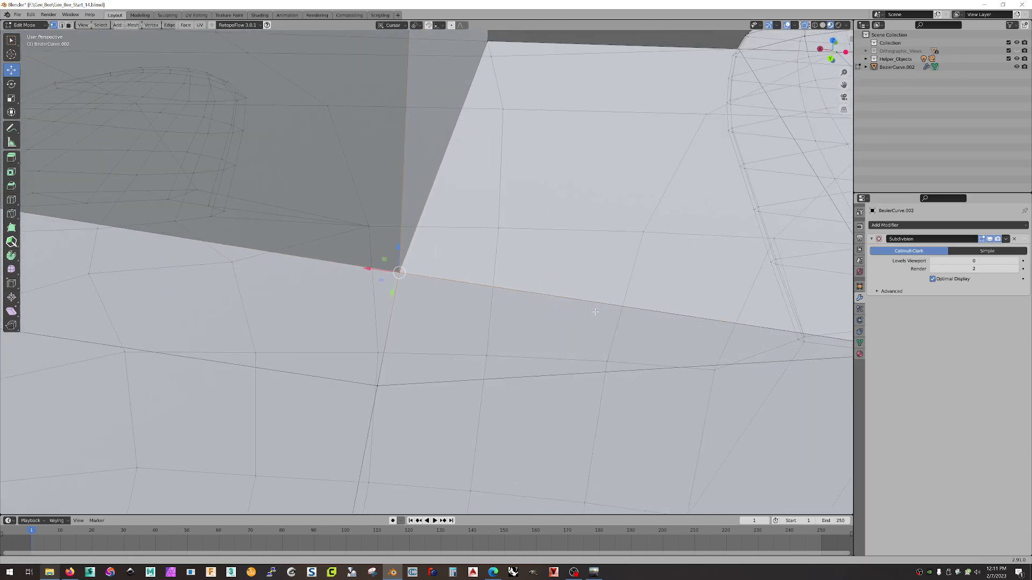
scroll(460, 297, up, 2)
middle_drag(460, 298, 374, 296)
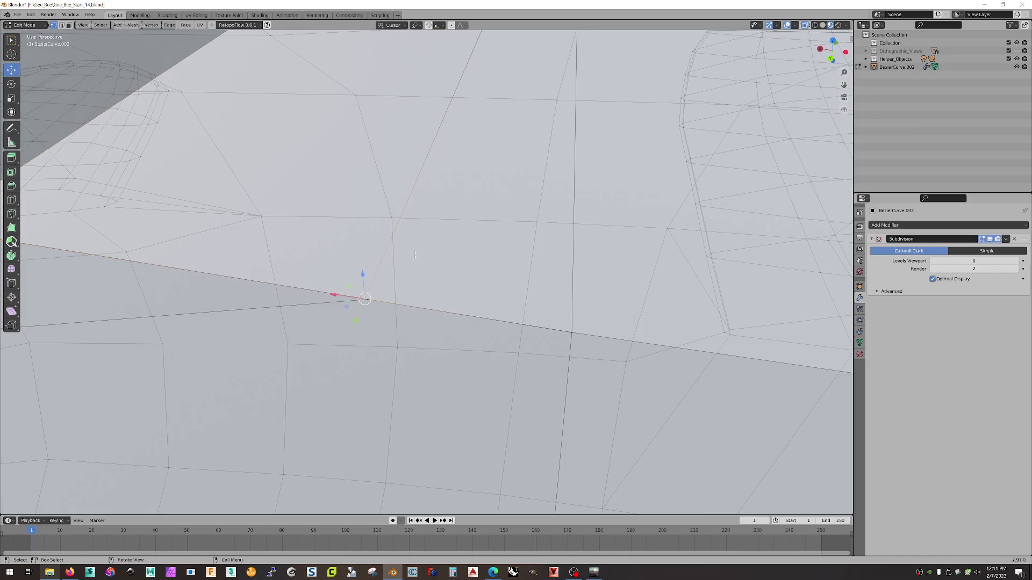
drag(335, 294, 338, 297)
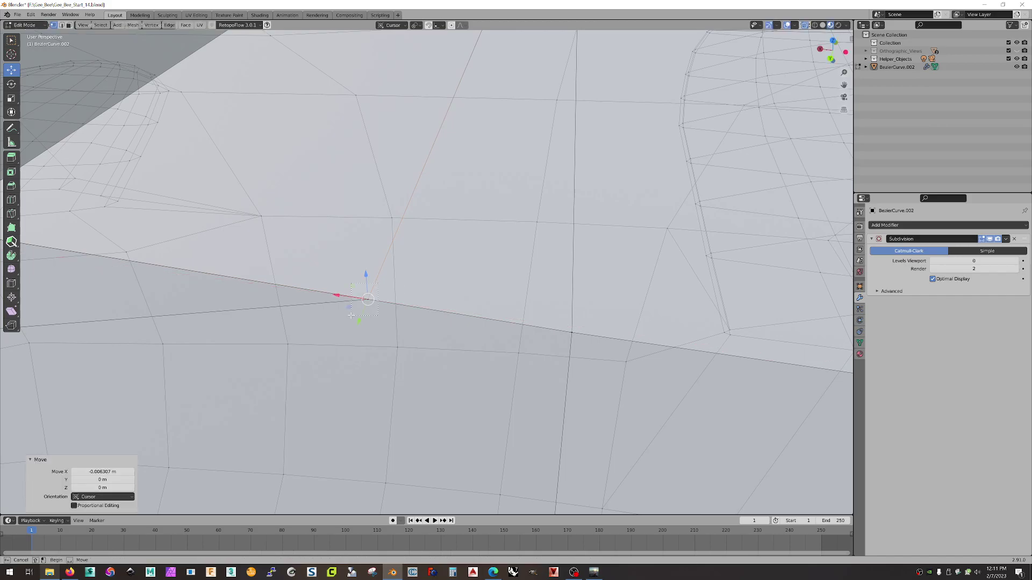
right_click(367, 300)
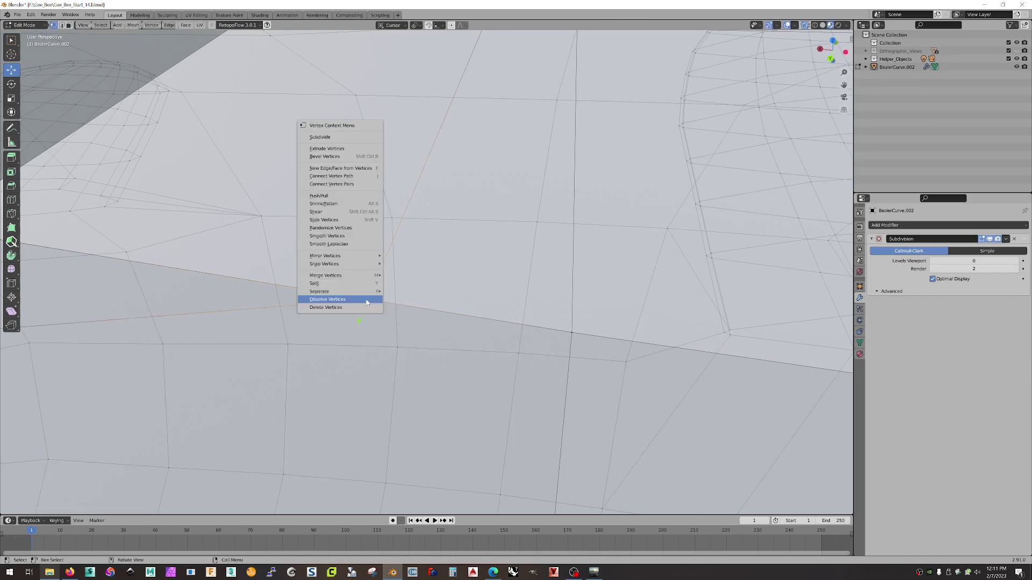
click(415, 276)
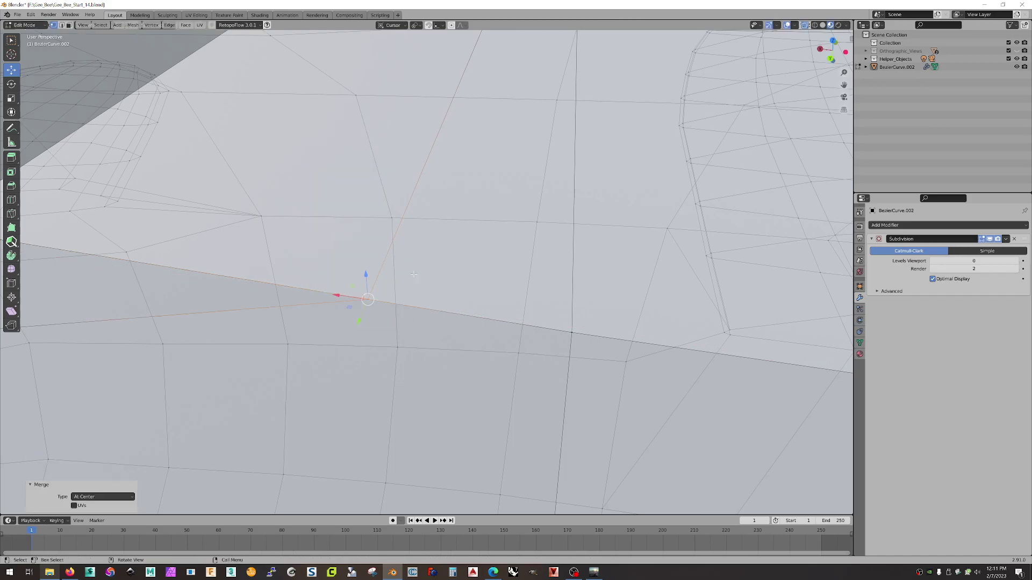
Preview the plane without overlays at Subdivision viewport level 3, checking the fin and canopy shading, and return the level to 0.
scroll(473, 286, down, 6)
middle_drag(491, 185, 579, 286)
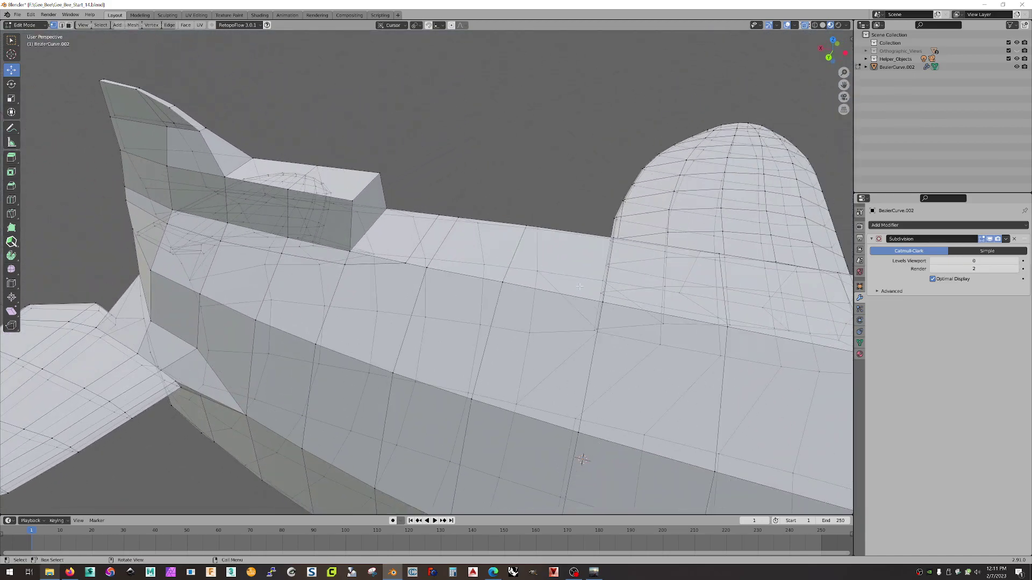
click(1015, 261)
middle_drag(537, 279, 517, 293)
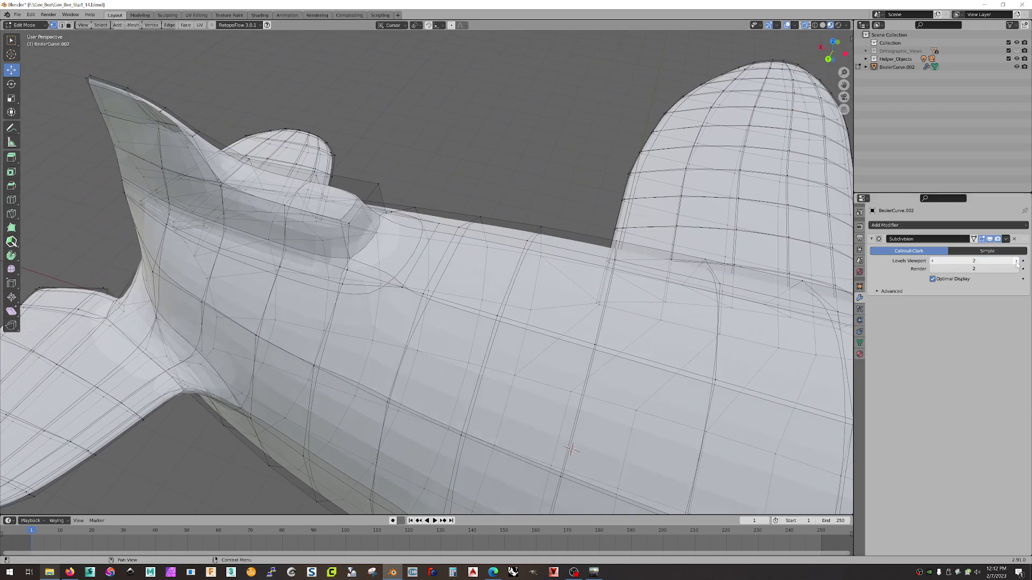
click(787, 26)
middle_drag(510, 170, 538, 161)
scroll(538, 161, down, 3)
middle_drag(565, 237, 536, 228)
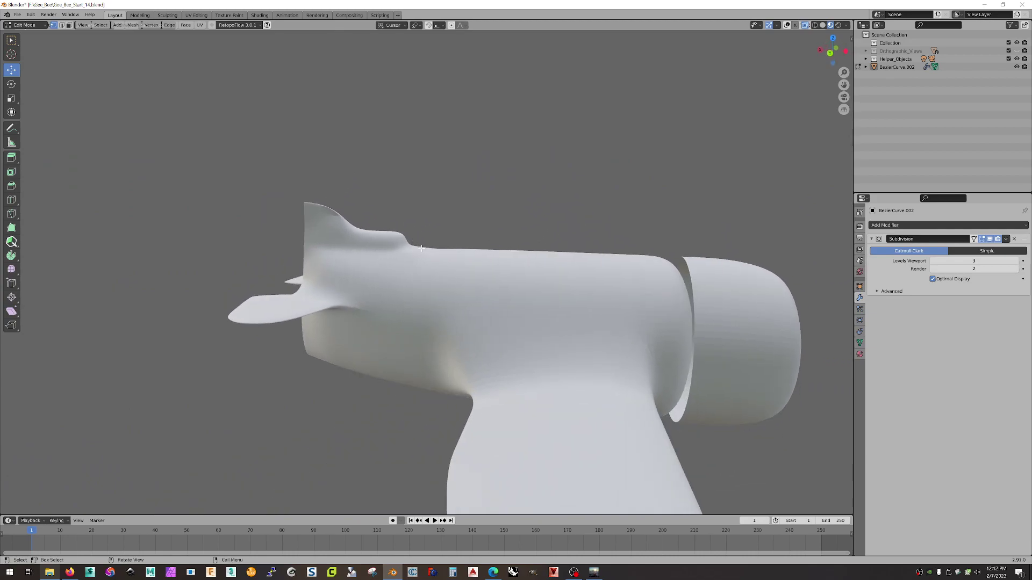
middle_drag(392, 247, 324, 216)
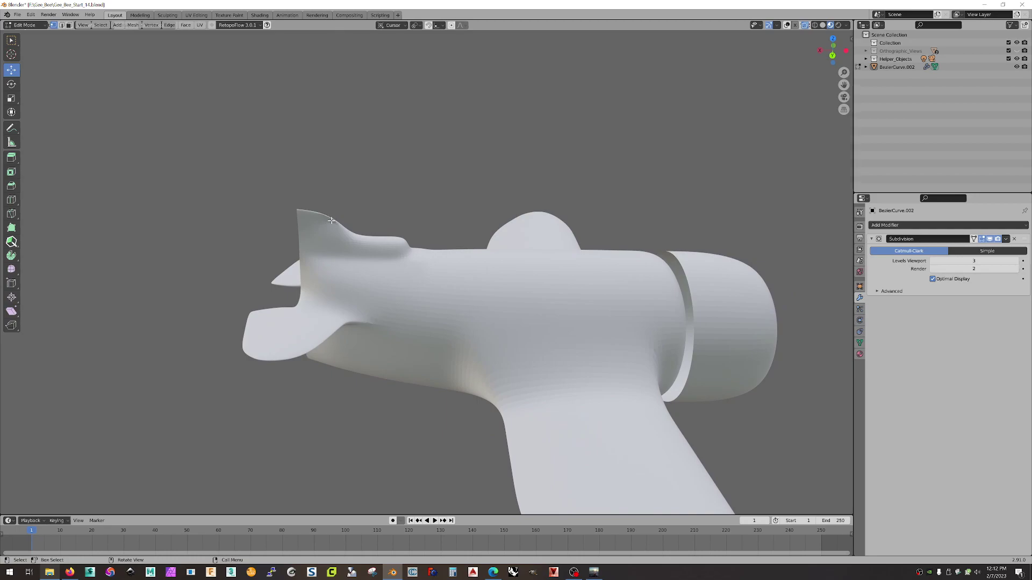
click(932, 261)
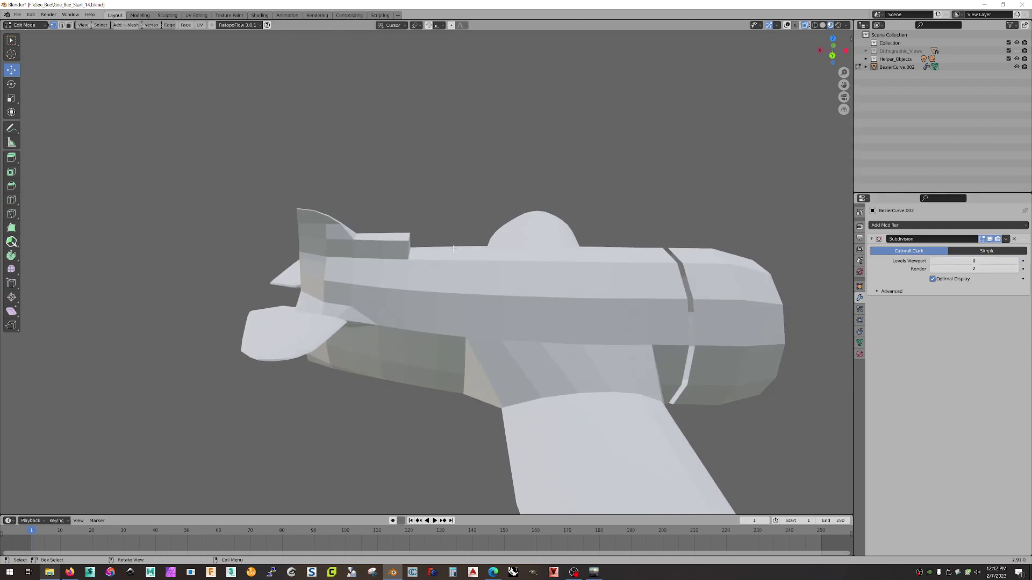
Show the overlays again, and close the gap near the fin's upper front edge with Bridge Edge Loops between its two edges.
scroll(279, 186, up, 5)
middle_drag(279, 186, 74, 30)
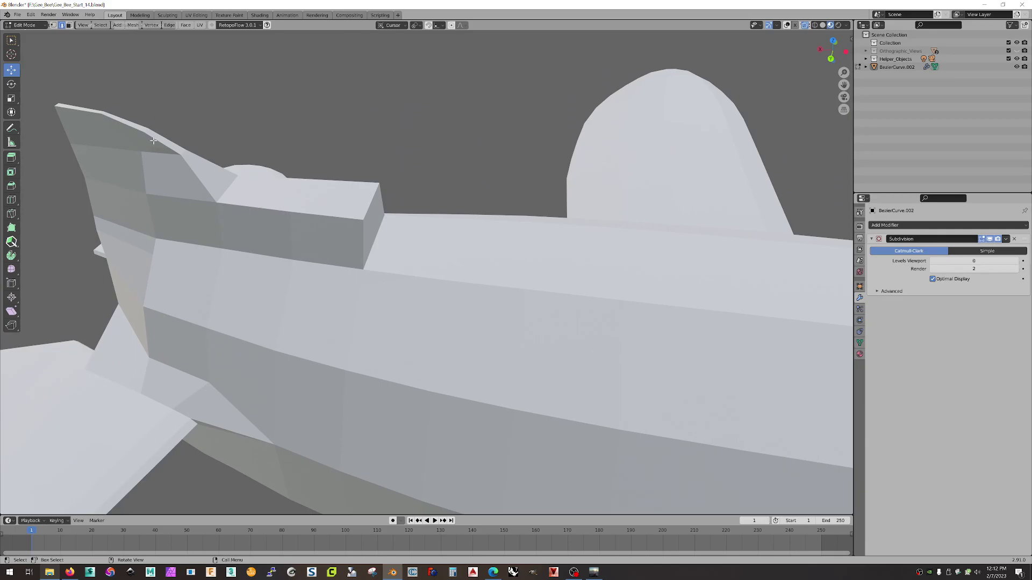
click(786, 25)
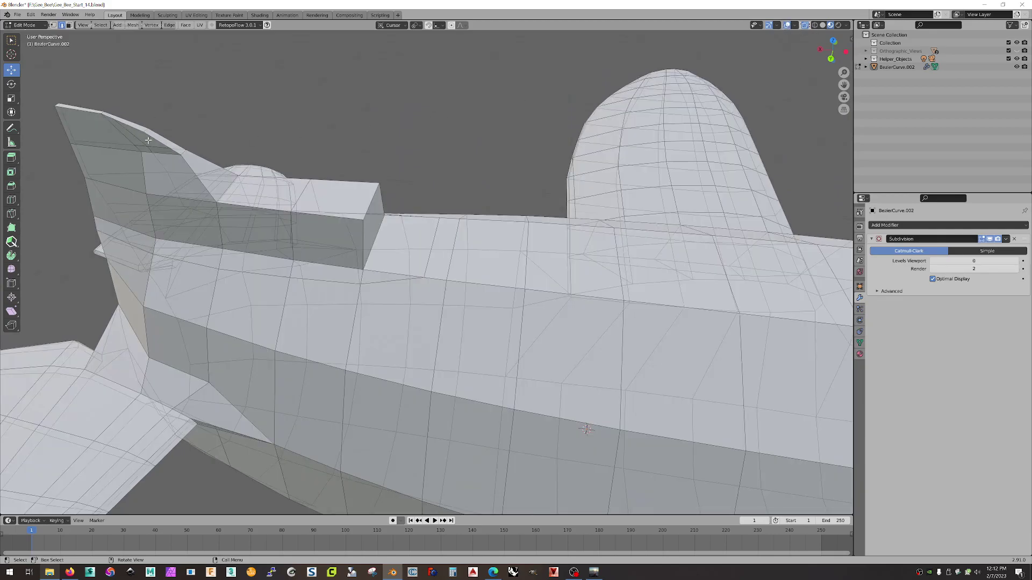
middle_drag(136, 153, 156, 221)
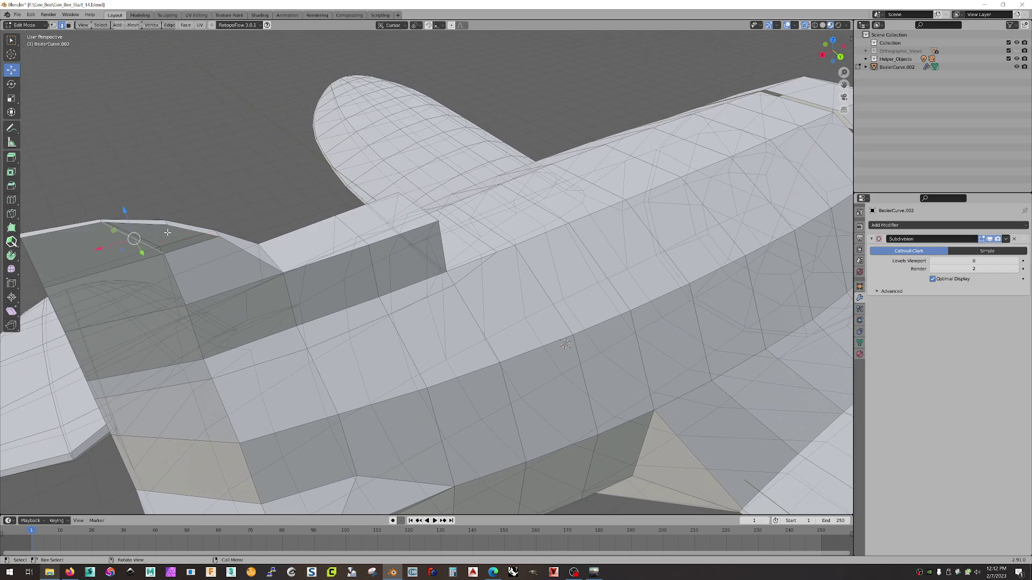
right_click(178, 230)
click(153, 256)
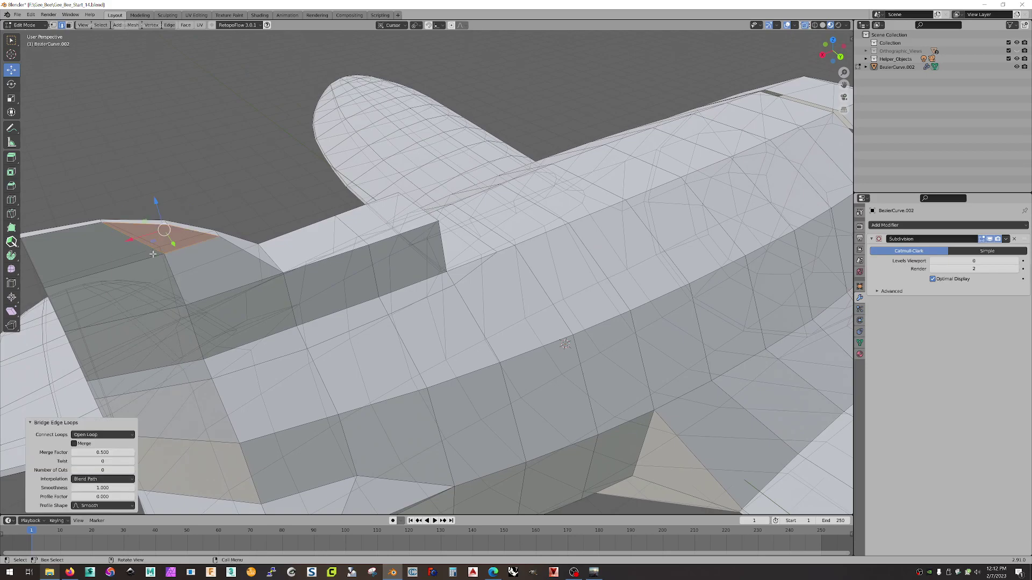
middle_drag(156, 253, 445, 193)
scroll(419, 190, down, 4)
click(445, 193)
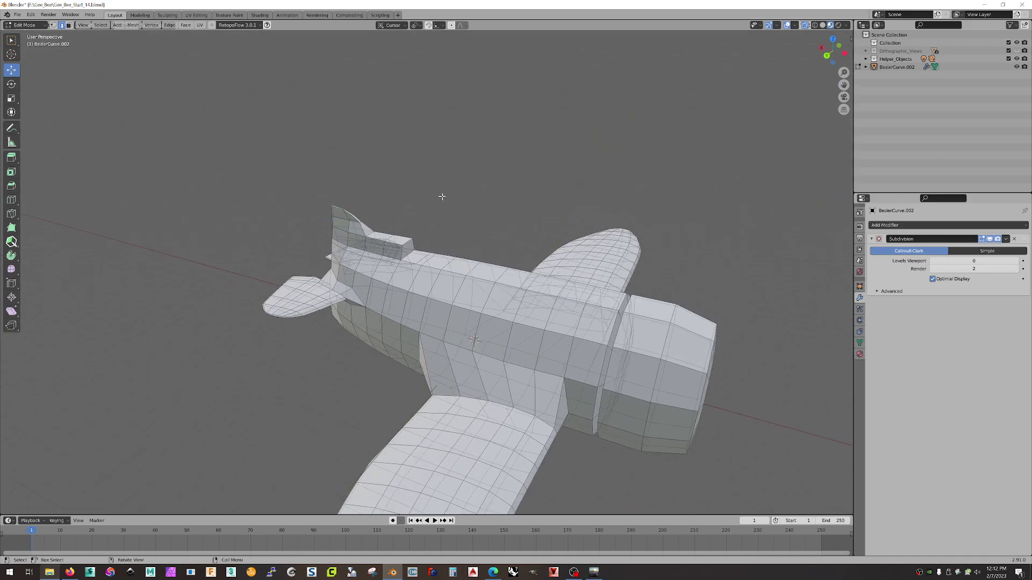
Return to Object Mode, set the Subdivision viewport level to 3, and inspect the smoothed plane from all around.
key(Tab)
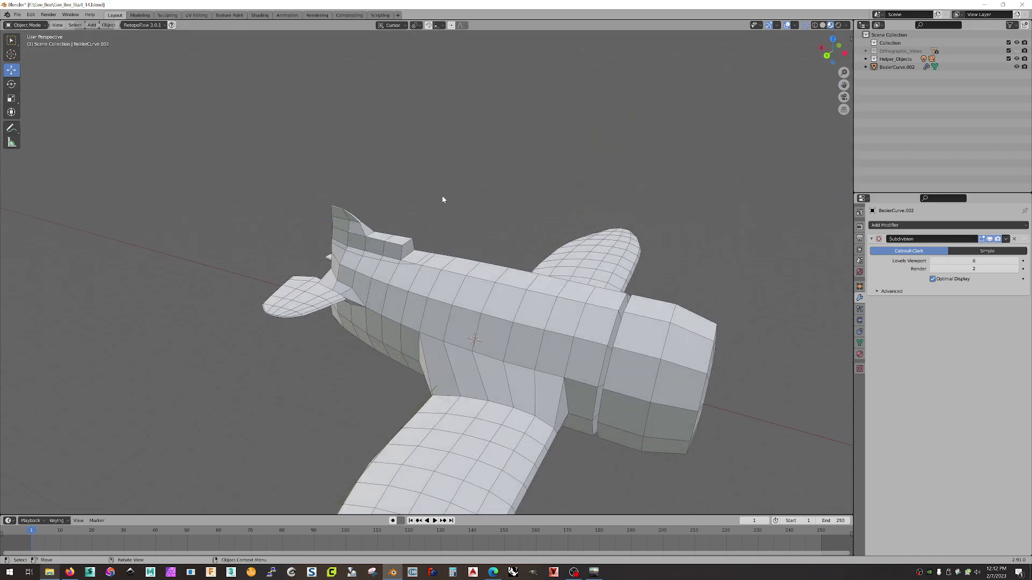
click(1016, 261)
click(1016, 261)
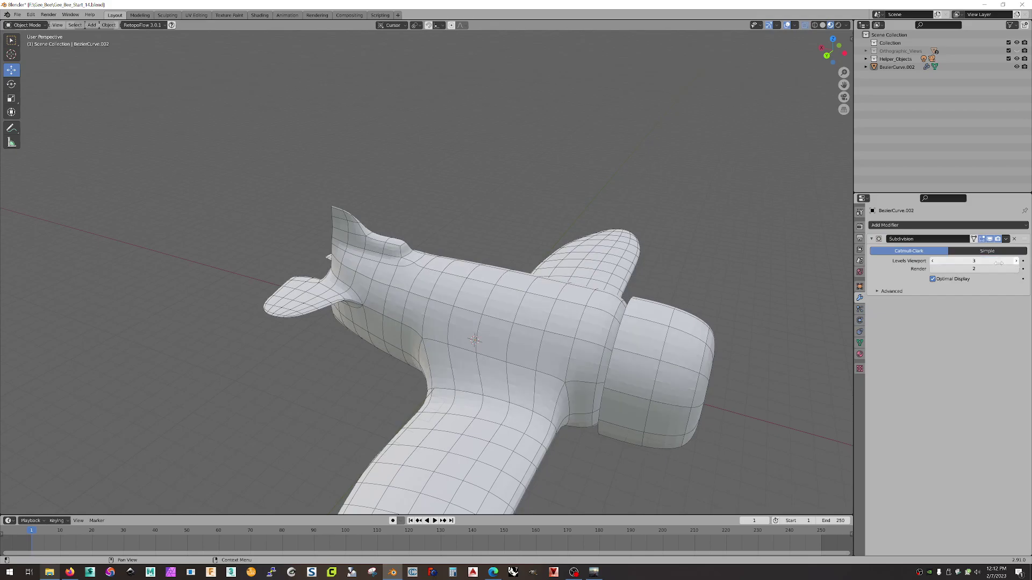
middle_drag(562, 176, 559, 200)
key(Tab)
key(Tab)
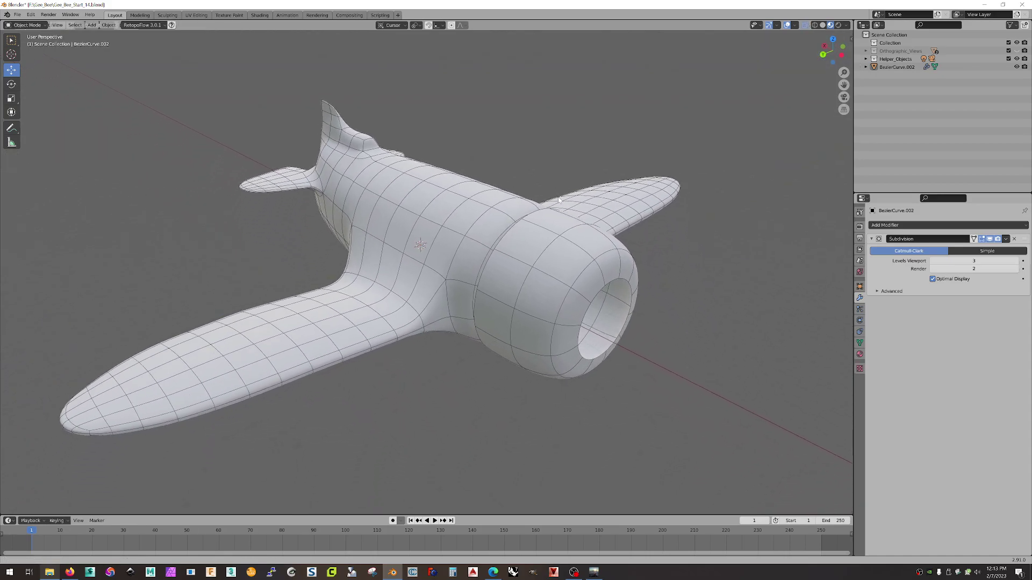
middle_drag(698, 226, 34, 260)
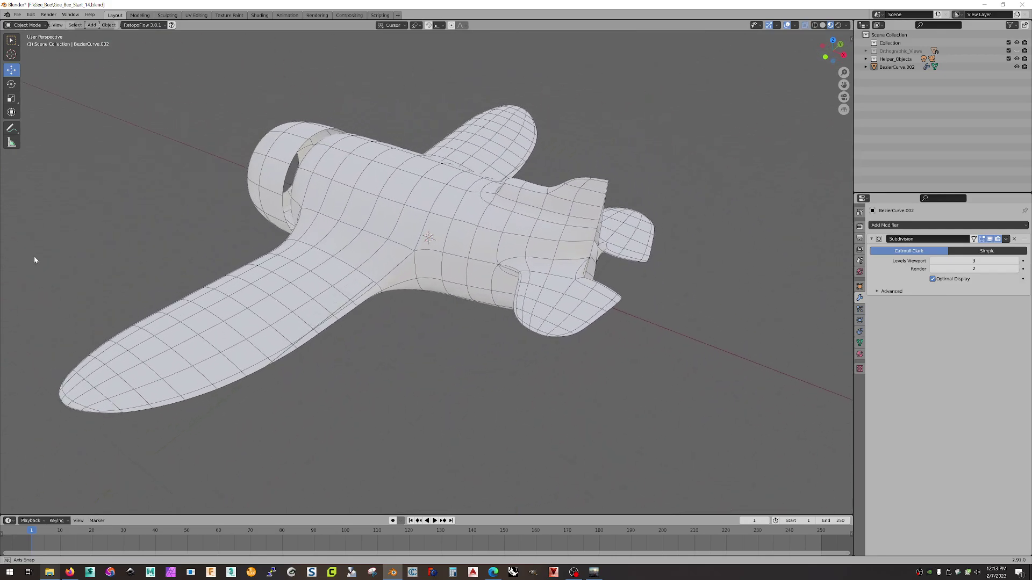